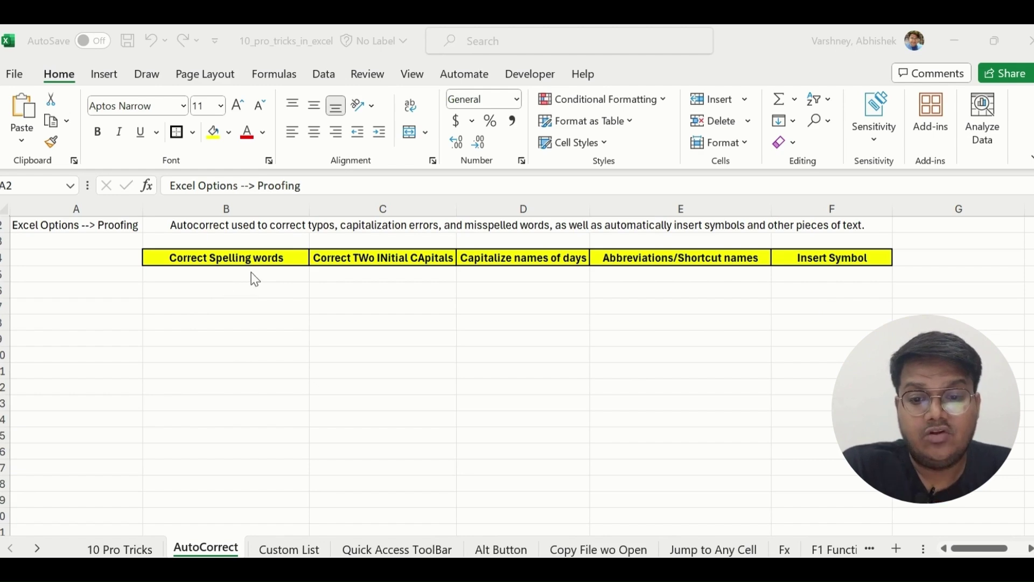
# Step: Enter "you" in B5 and the misspelled word "seh" in B6, under the Correct Spelling words heading
pyautogui.click(252, 275)
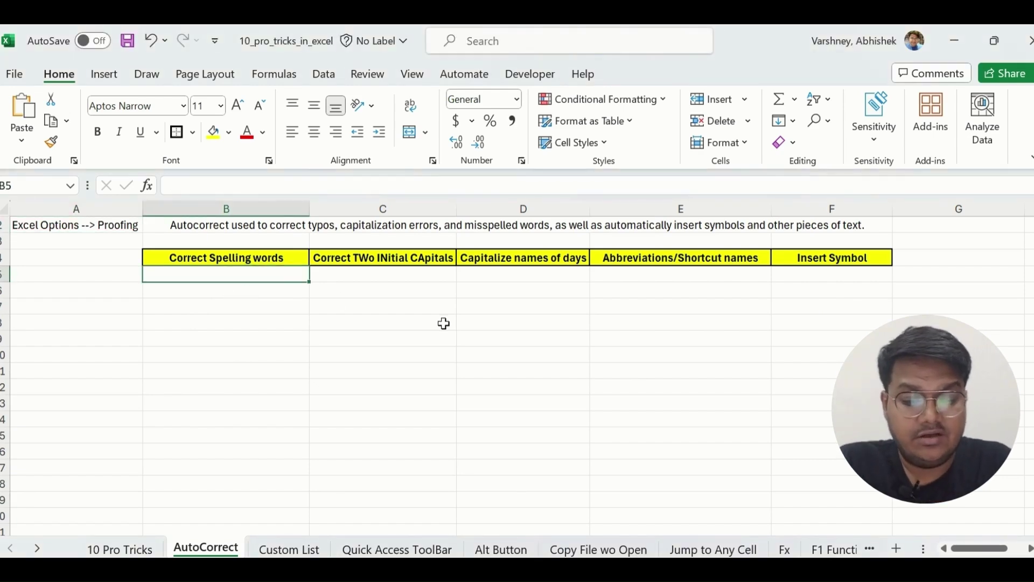
pyautogui.write('y')
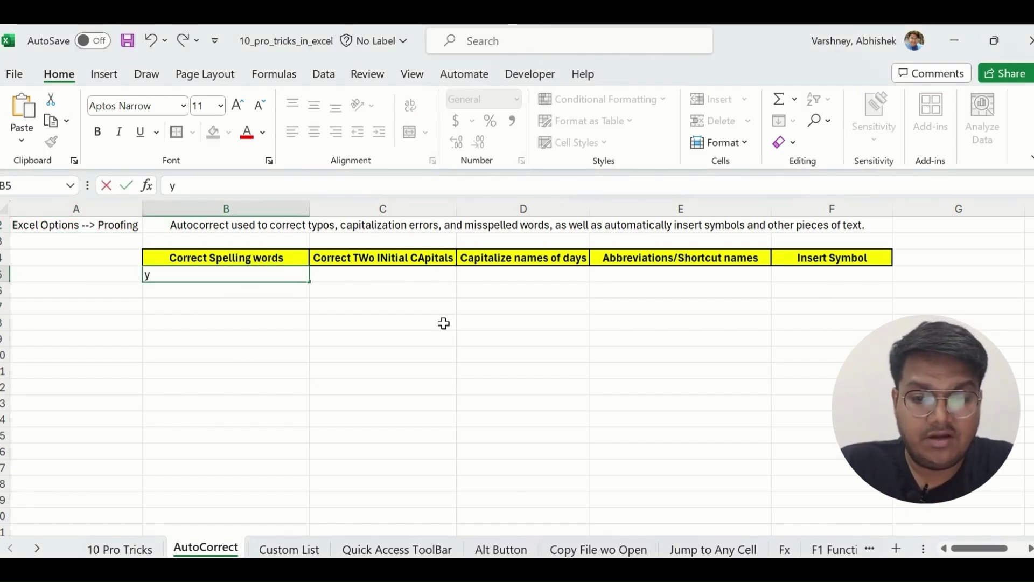
pyautogui.write('ou')
pyautogui.press('Return')
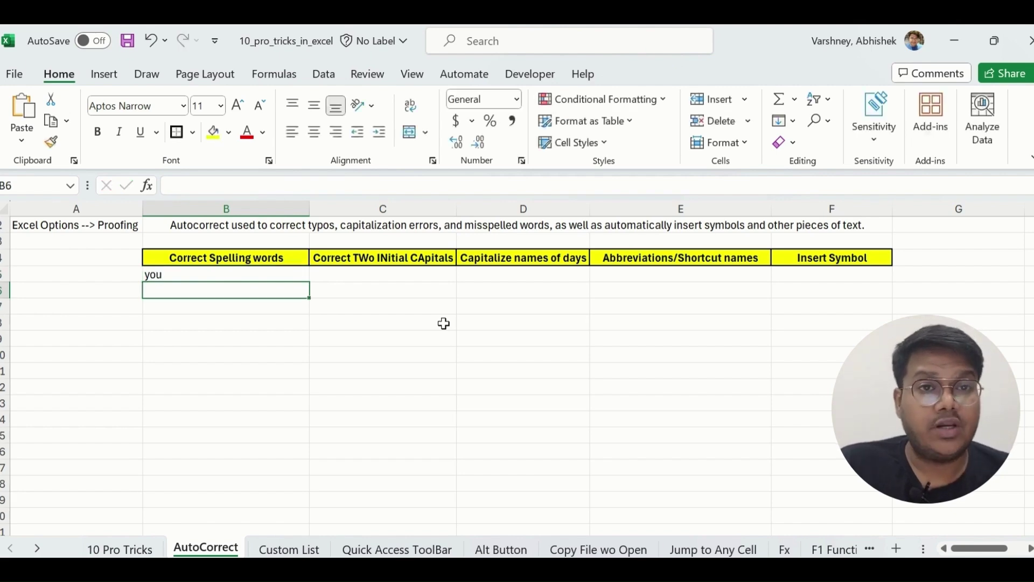
pyautogui.write('seh')
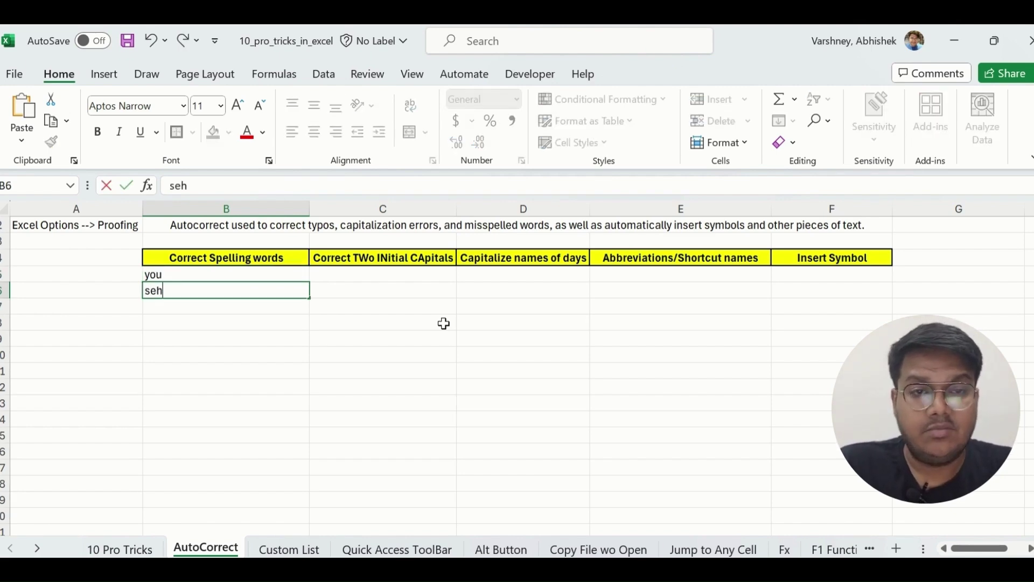
pyautogui.press('Return')
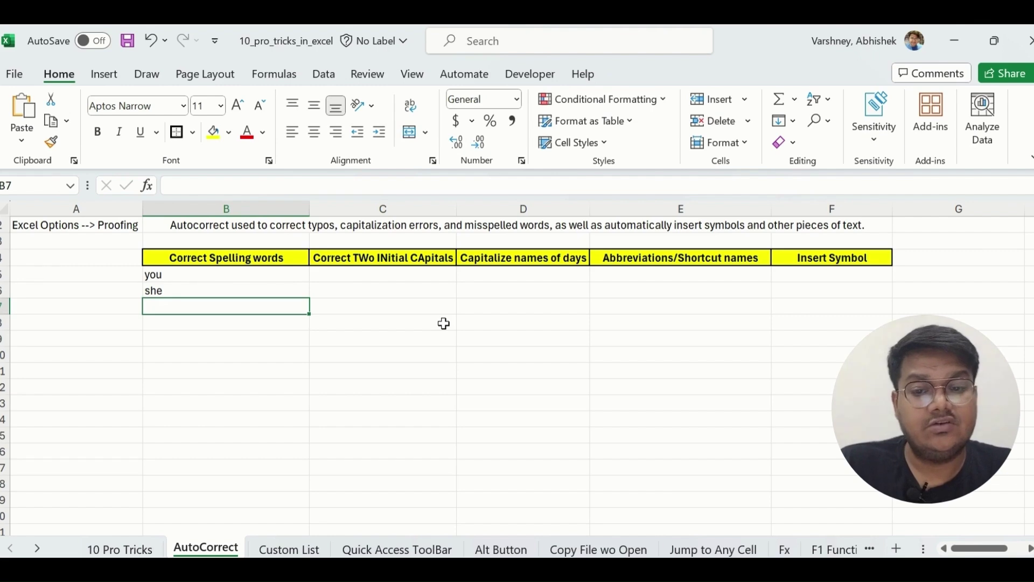
# Step: Enter "EXcel" with two initial capitals in C5, under the Correct TWo INitial CApitals heading
pyautogui.press('Up')
pyautogui.press('Up')
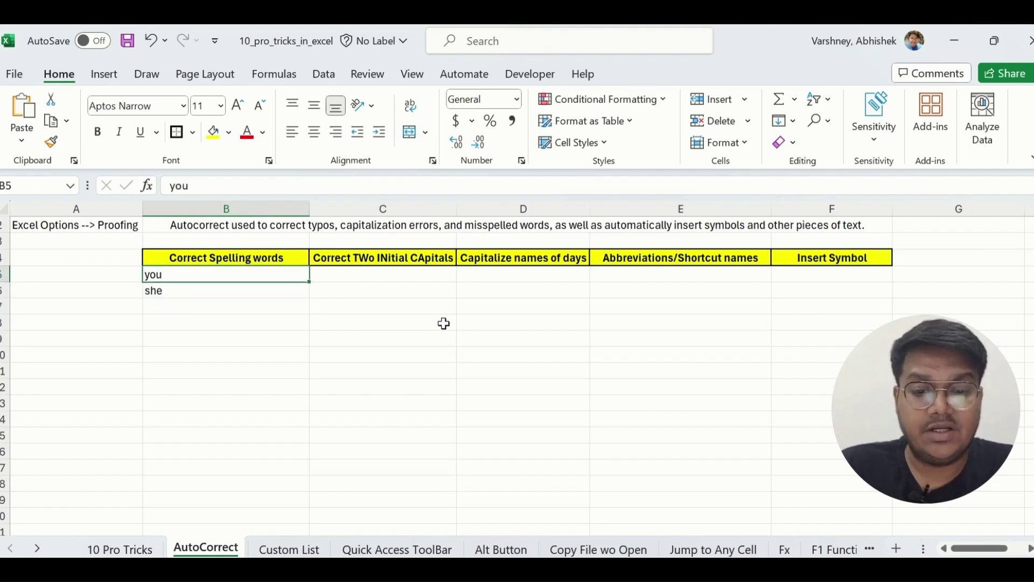
pyautogui.press('Right')
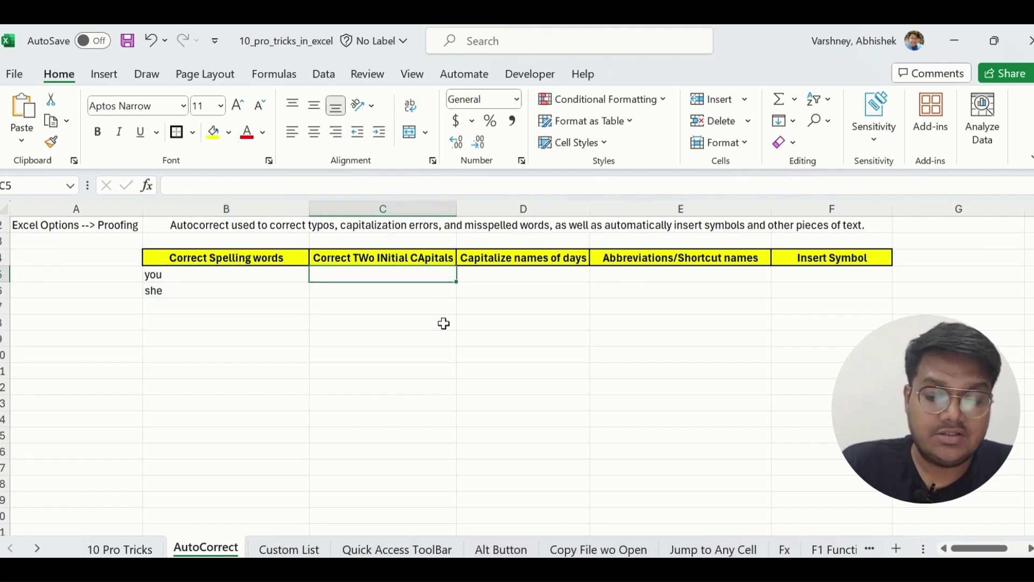
pyautogui.write('EXcel')
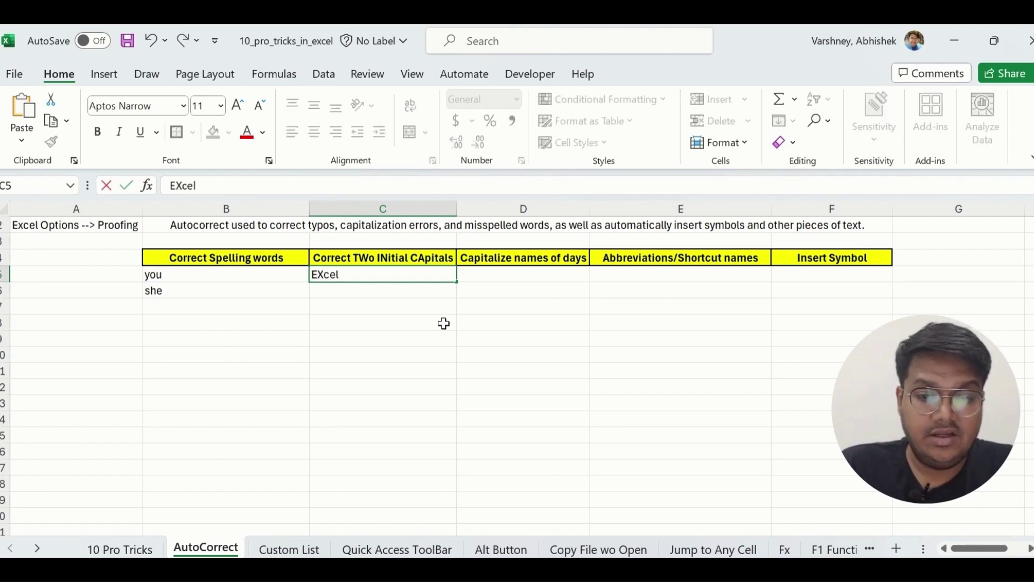
pyautogui.press('Return')
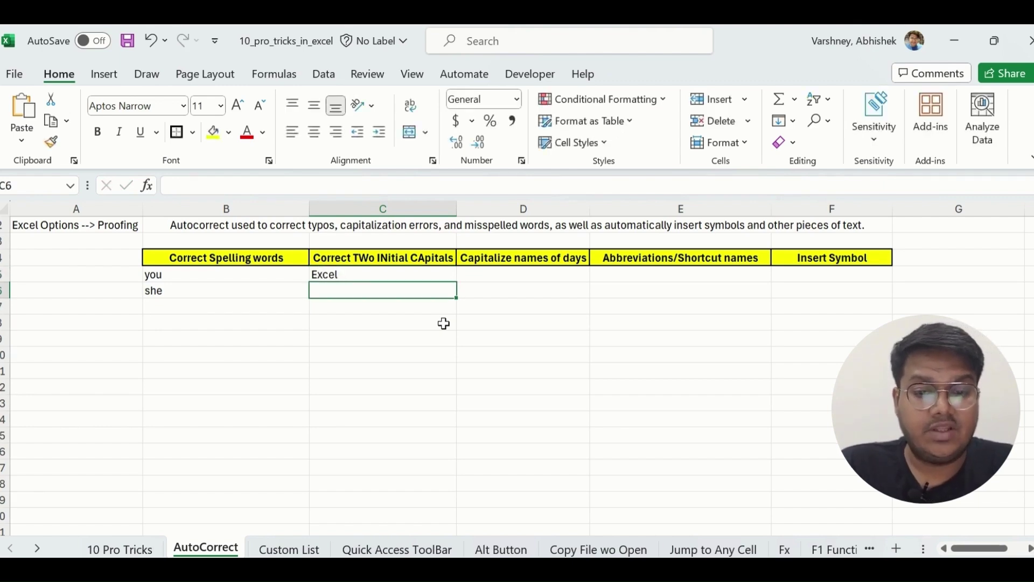
# Step: Enter the lowercase day names "monday" in D5 and "tuesday" in D6, under the Capitalize names of days heading
pyautogui.press('Up')
pyautogui.press('Right')
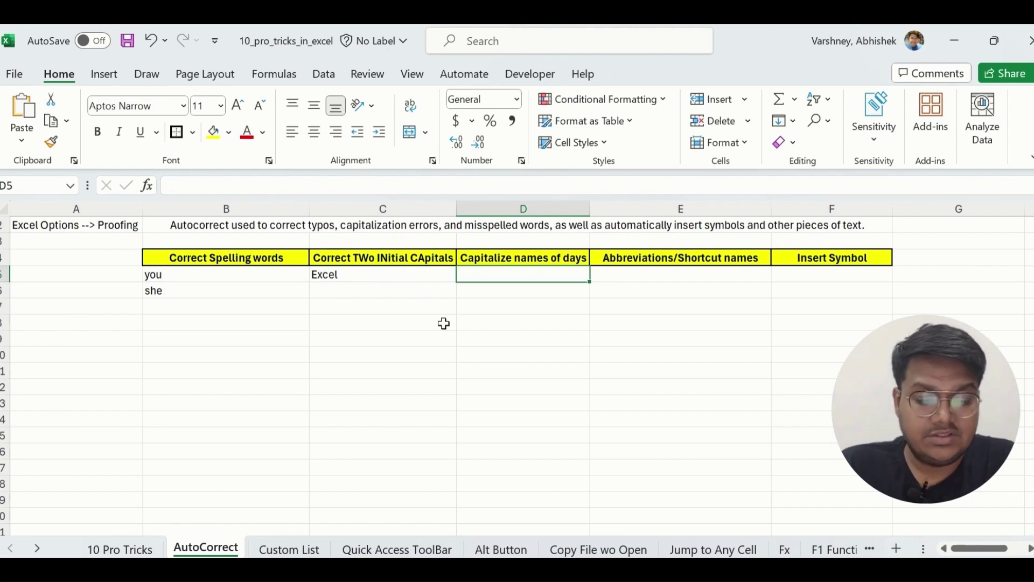
pyautogui.write('mond')
pyautogui.press('BackSpace')
pyautogui.press('BackSpace')
pyautogui.press('BackSpace')
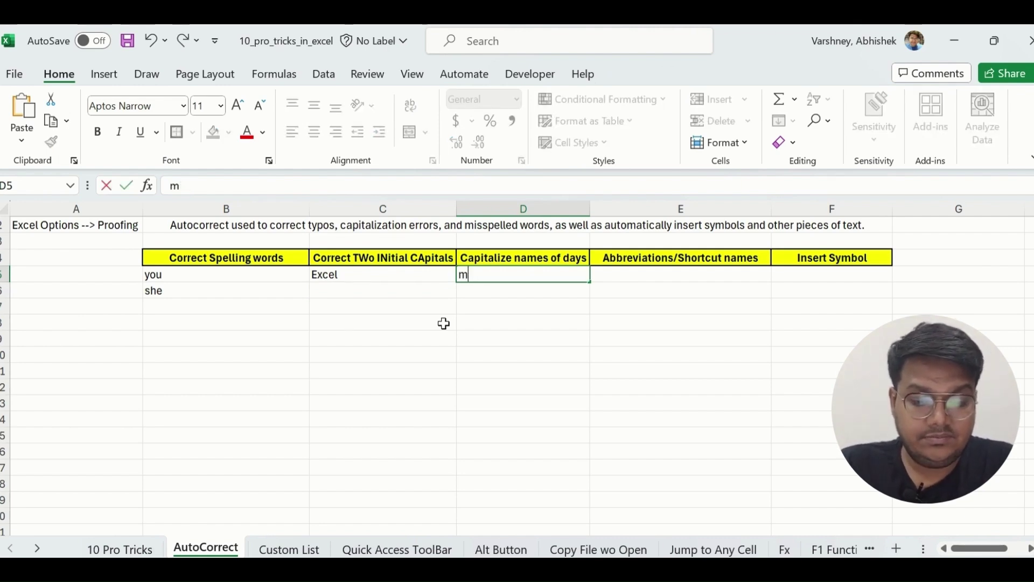
pyautogui.write('onday')
pyautogui.press('Return')
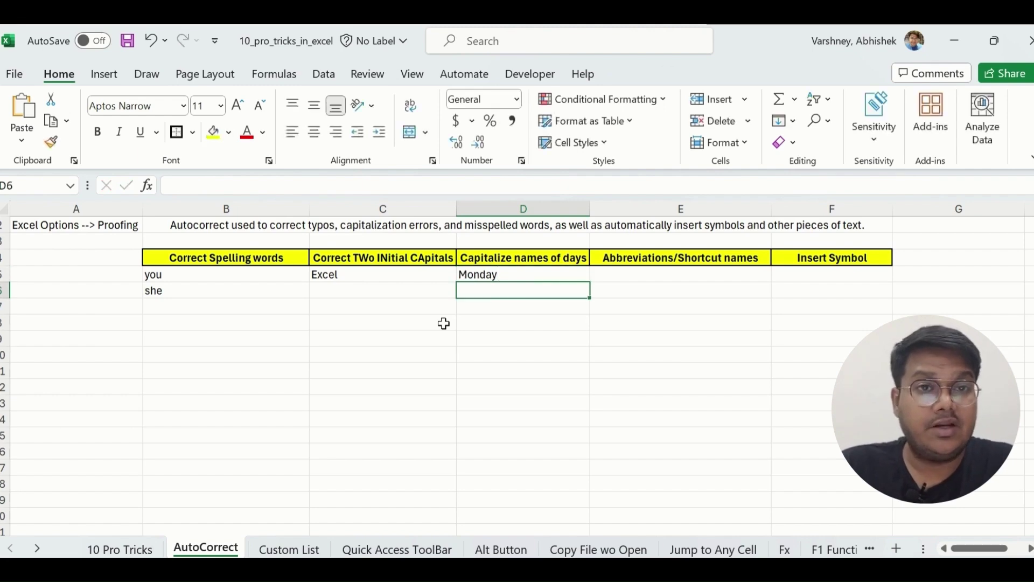
pyautogui.write('tuesday')
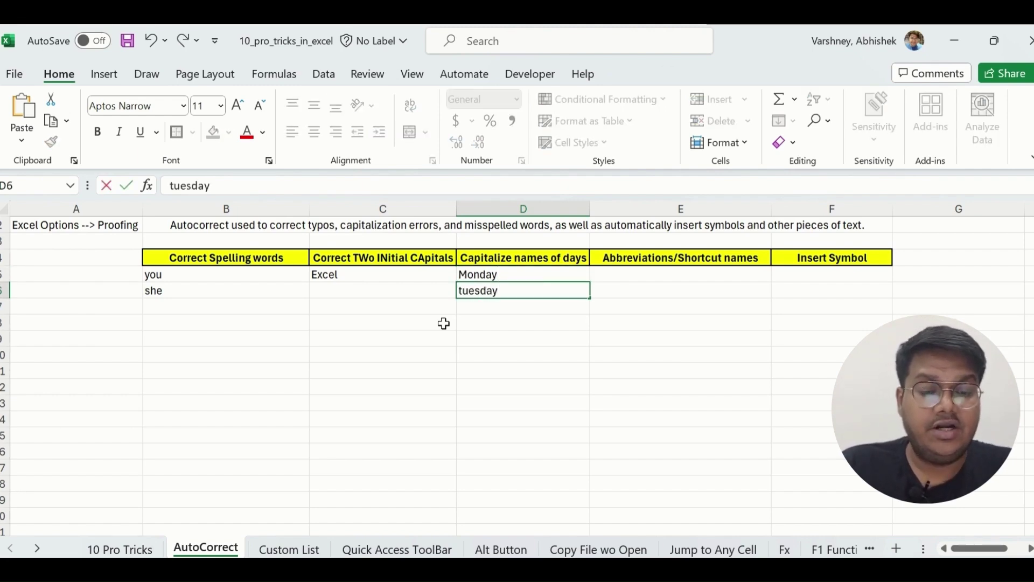
pyautogui.press('Return')
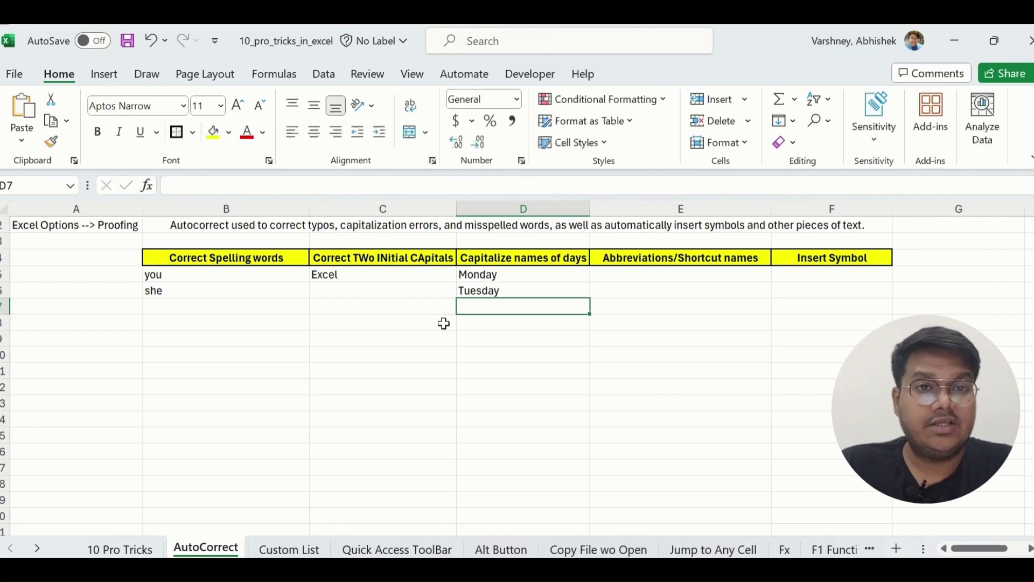
# Step: Enter the abbreviation "SIP" in E5, under the Abbreviations/Shortcut names heading
pyautogui.press('Up')
pyautogui.press('Up')
pyautogui.press('Right')
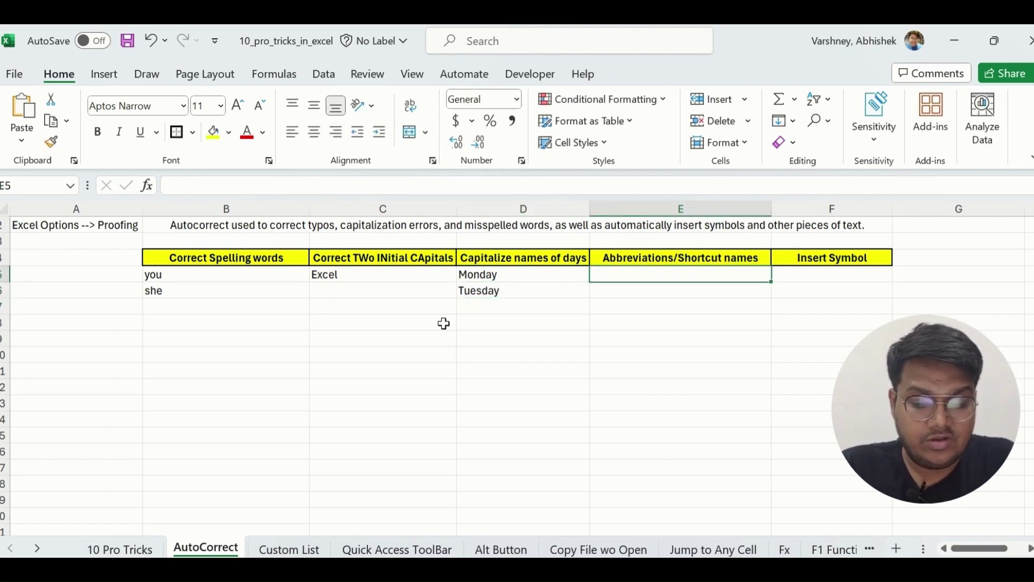
pyautogui.write('SIP')
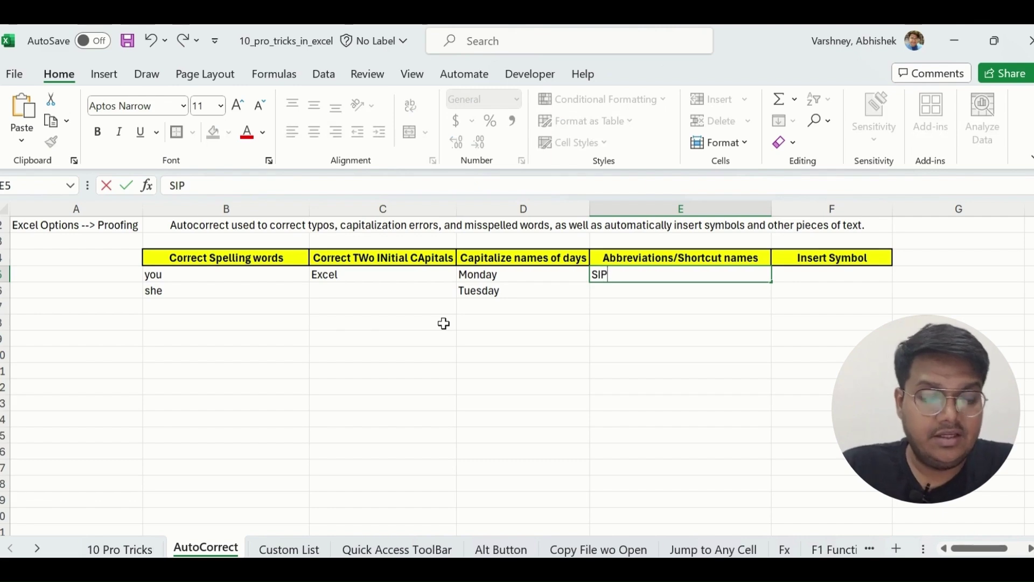
pyautogui.press('Return')
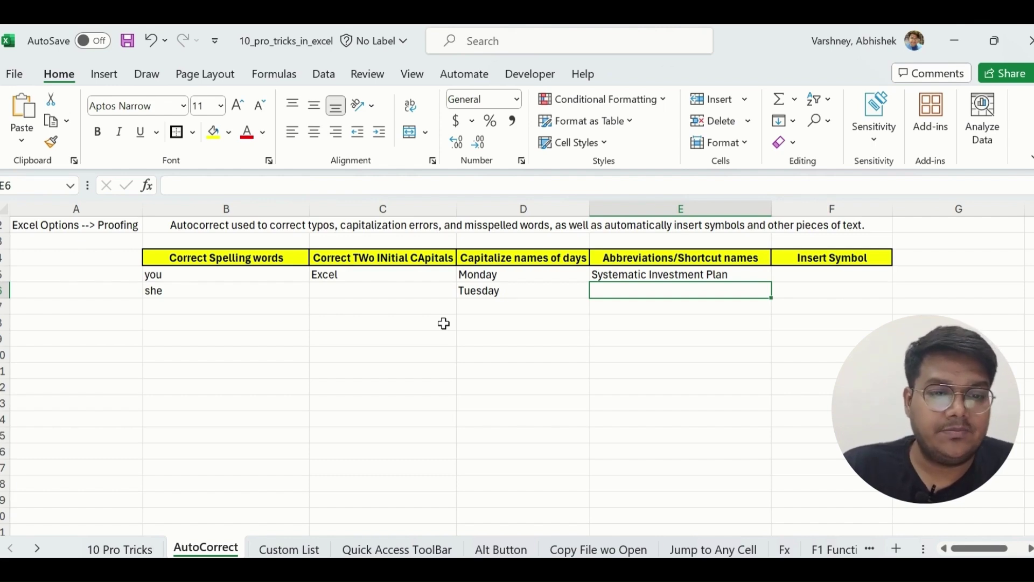
# Step: Enter the symbol shortcuts "(c)" in F5 and "(e)" in F6, under the Insert Symbol heading
pyautogui.press('Up')
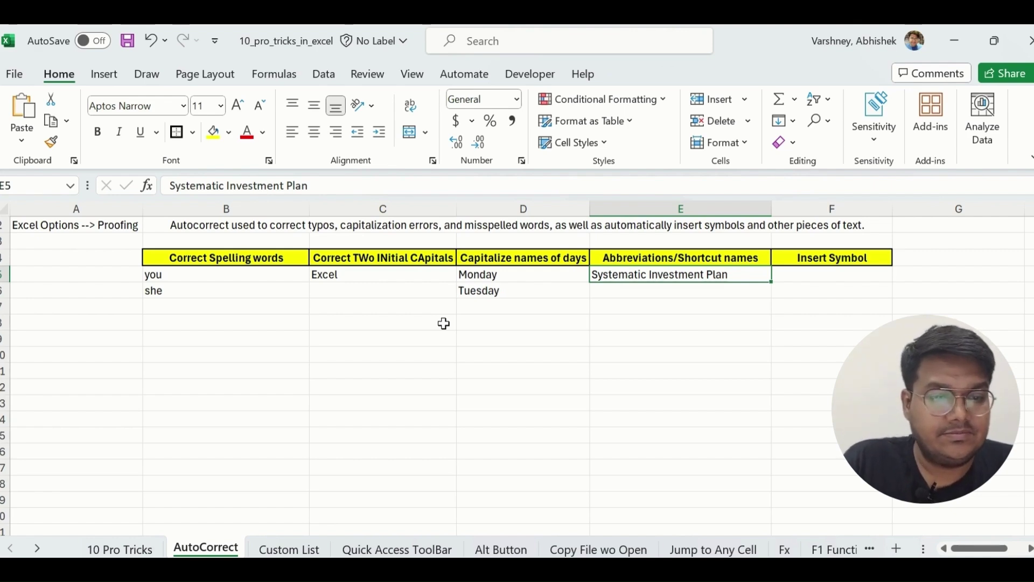
pyautogui.press('Right')
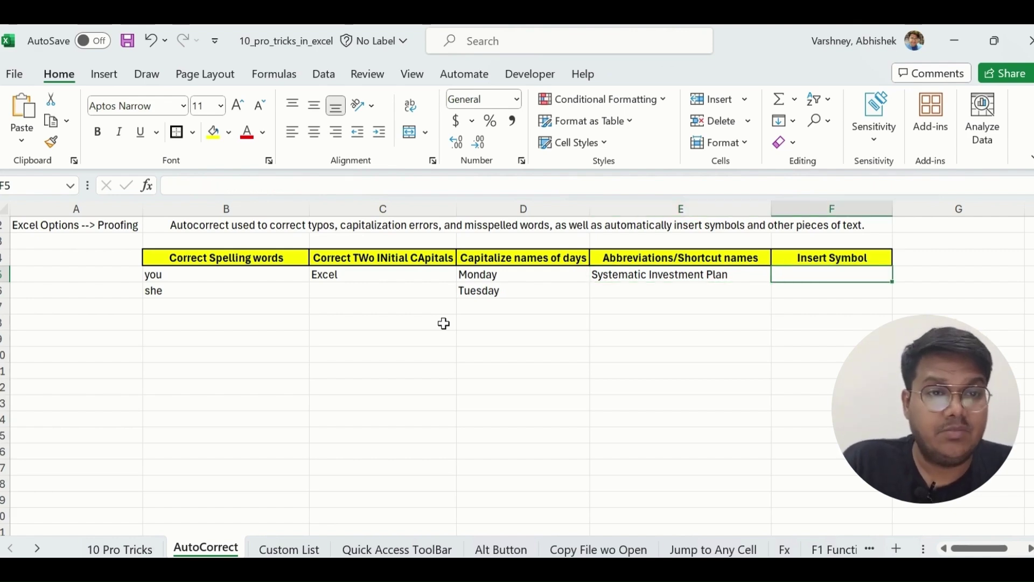
pyautogui.write('(C)')
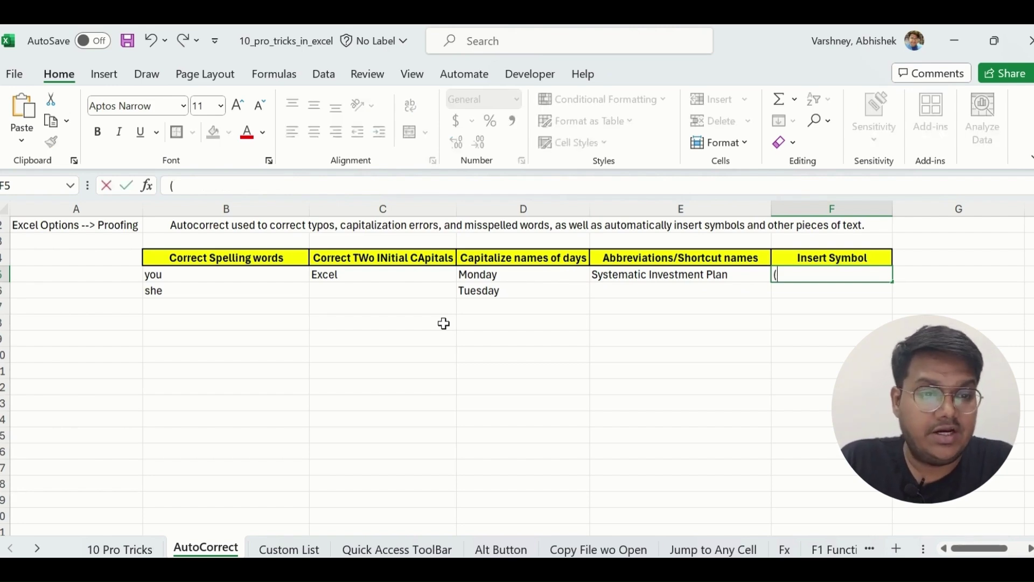
pyautogui.press('BackSpace')
pyautogui.press('BackSpace')
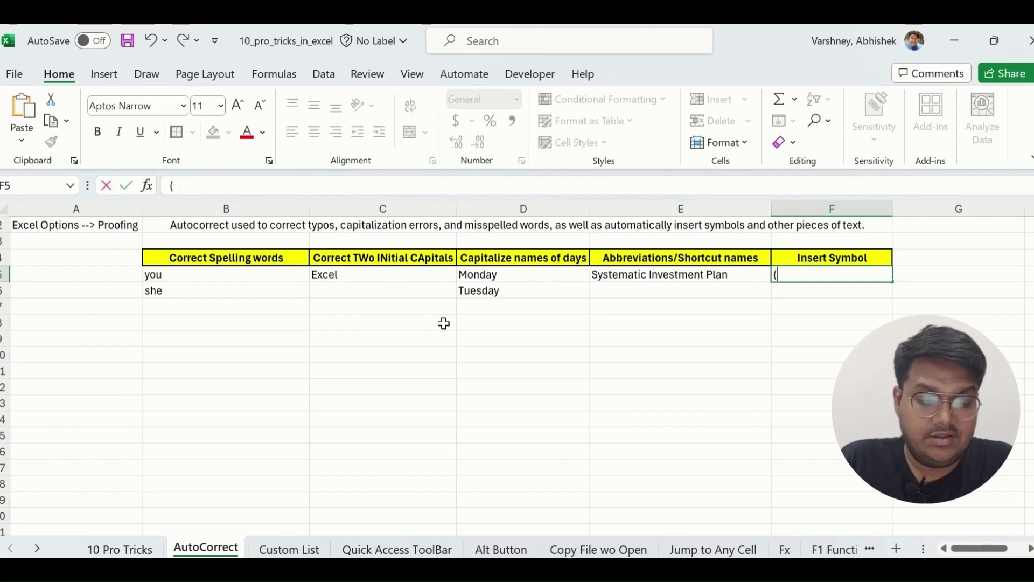
pyautogui.write('C')
pyautogui.press('BackSpace')
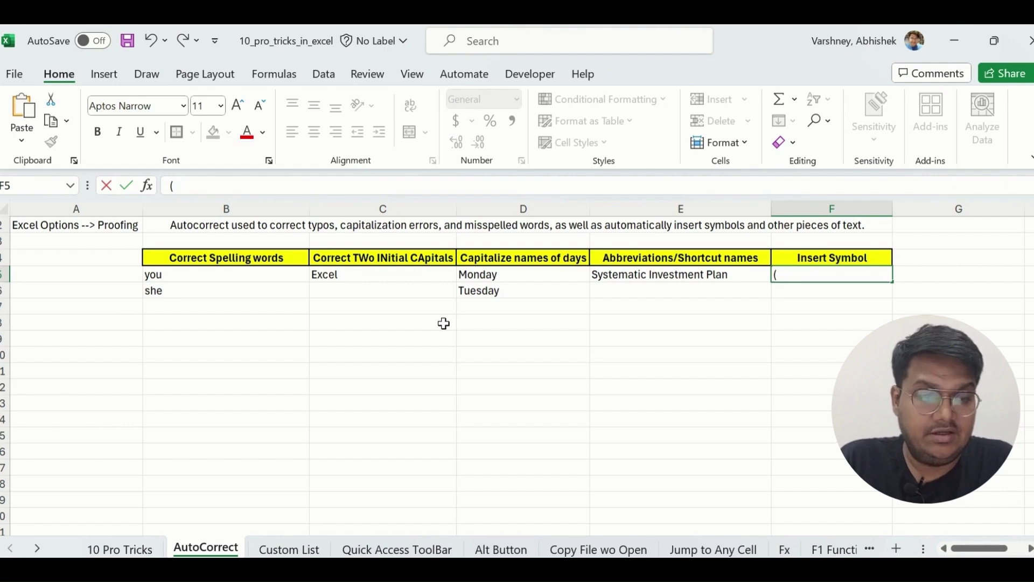
pyautogui.write('c)')
pyautogui.press('Return')
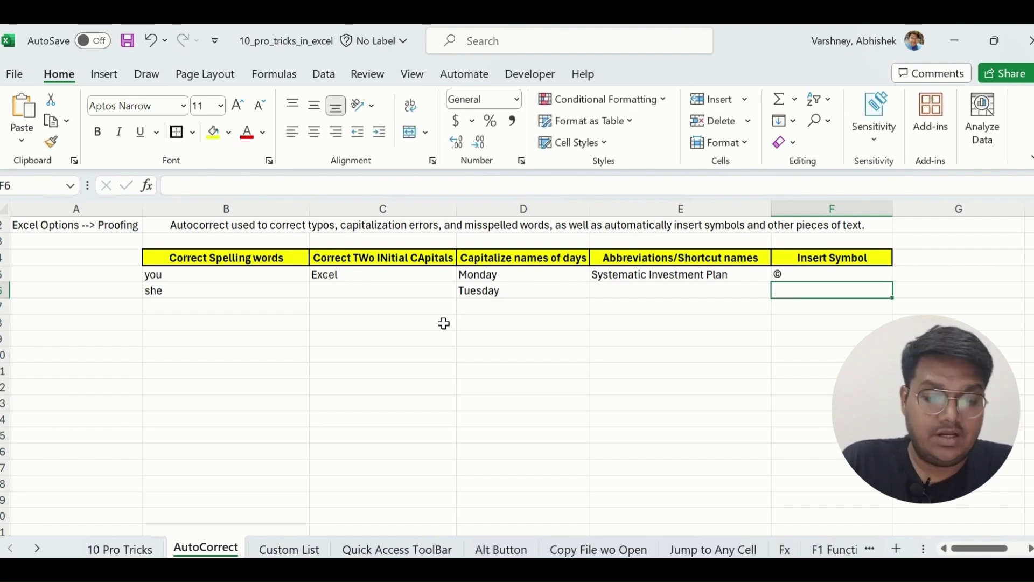
pyautogui.write('(e)')
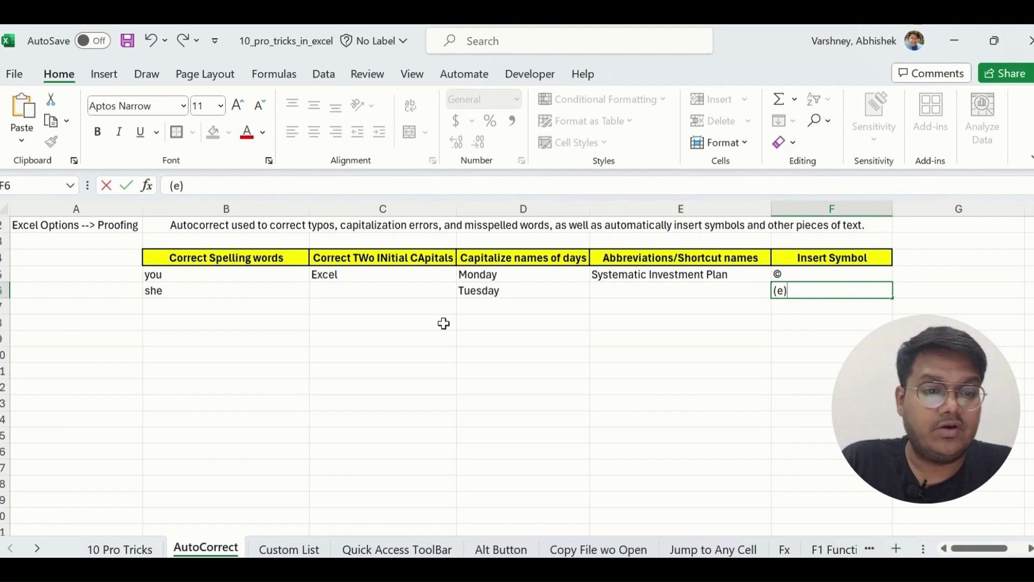
pyautogui.press('Return')
pyautogui.press('Left')
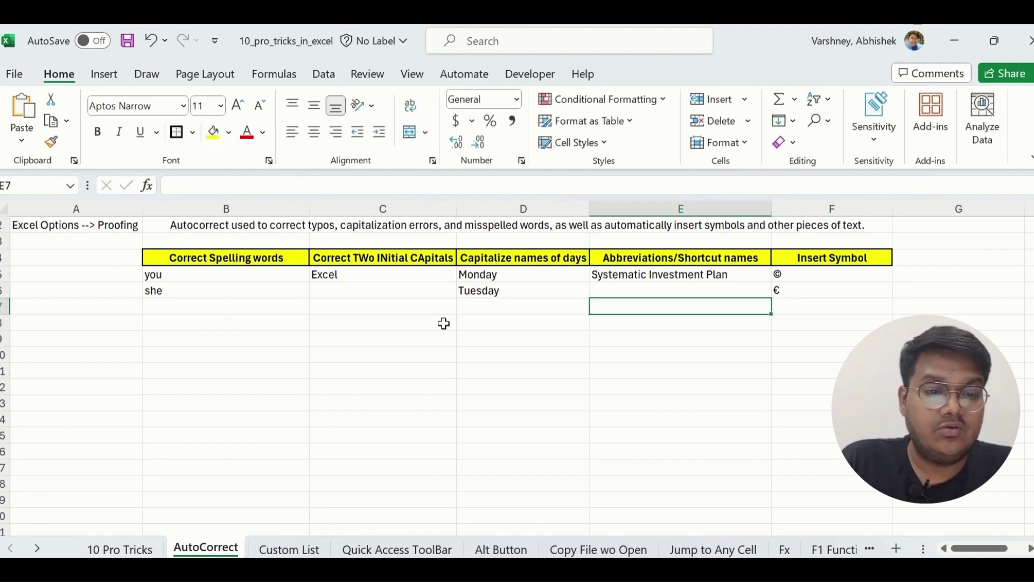
pyautogui.press('Left')
pyautogui.press('Right')
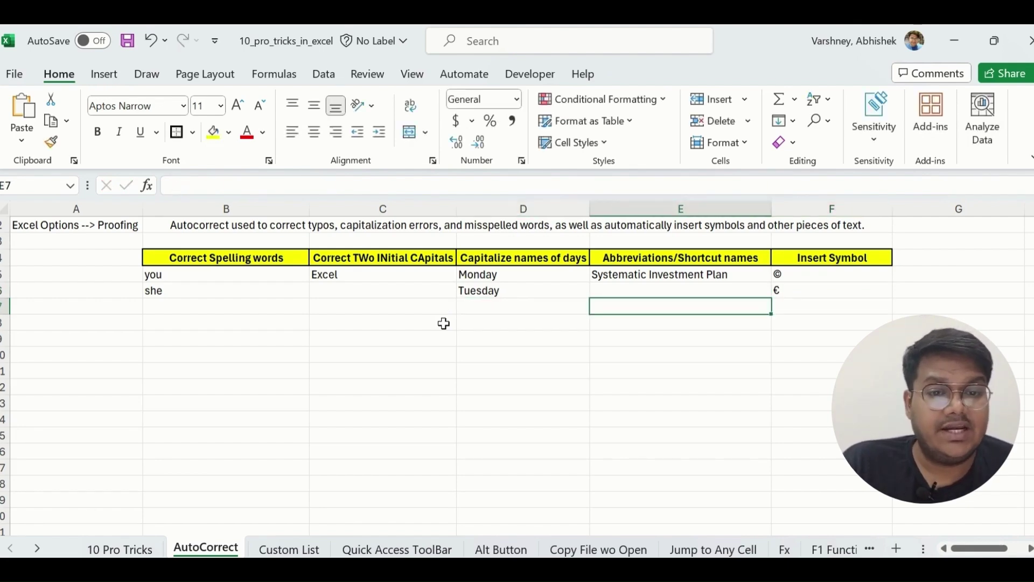
pyautogui.press('Up')
pyautogui.press('Up')
pyautogui.press('Left')
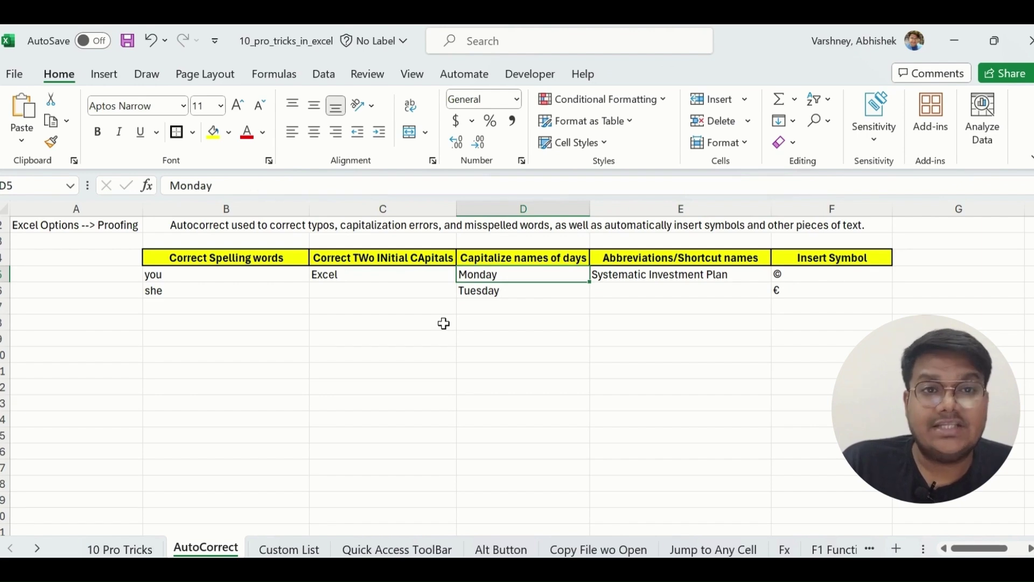
pyautogui.press('Up')
pyautogui.press('Right')
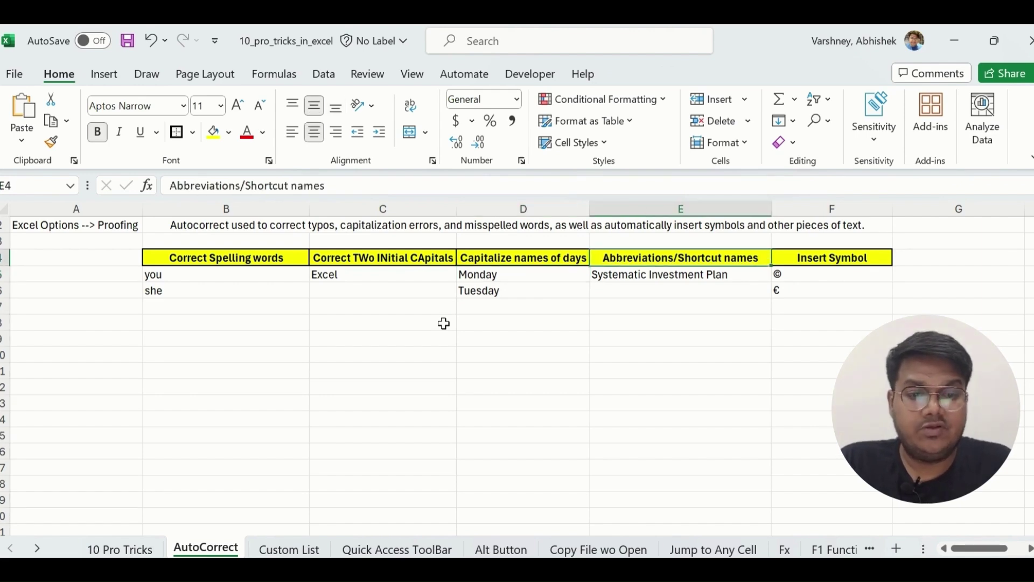
pyautogui.press('Down')
pyautogui.press('Down')
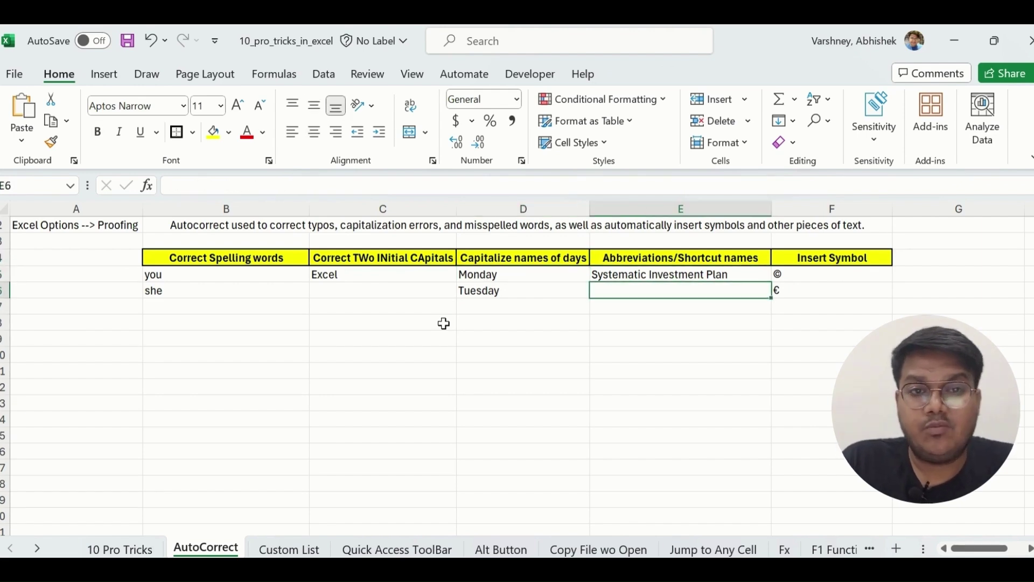
# Step: Open the AutoCorrect options from the Proofing settings in Excel Options
pyautogui.click(14, 75)
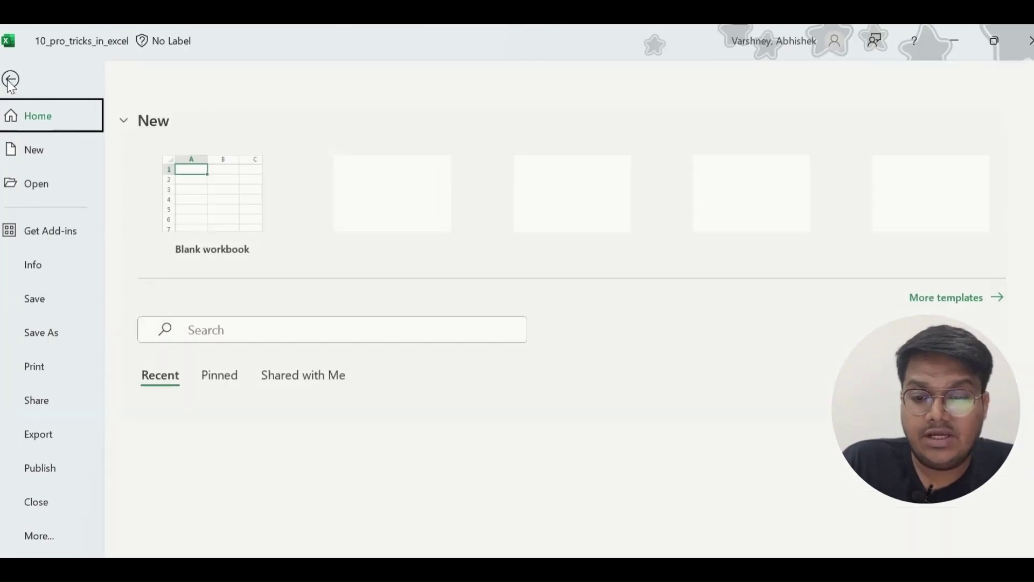
pyautogui.click(40, 535)
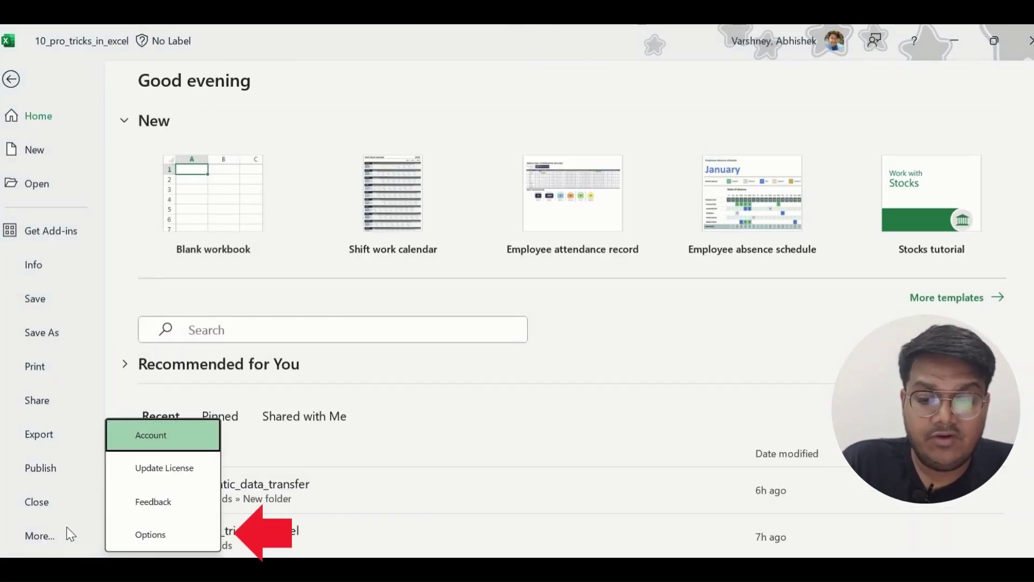
pyautogui.click(153, 534)
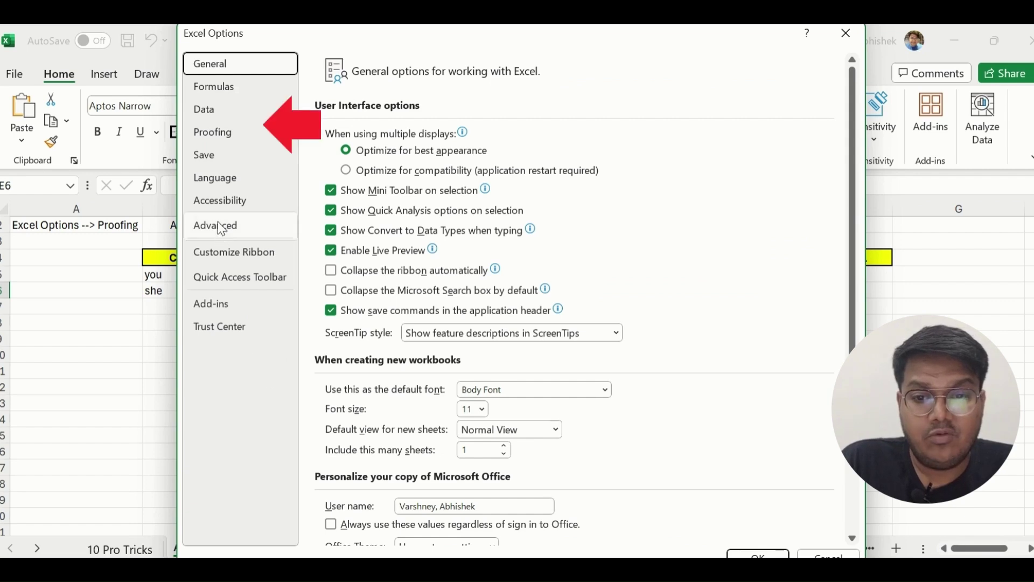
pyautogui.click(208, 139)
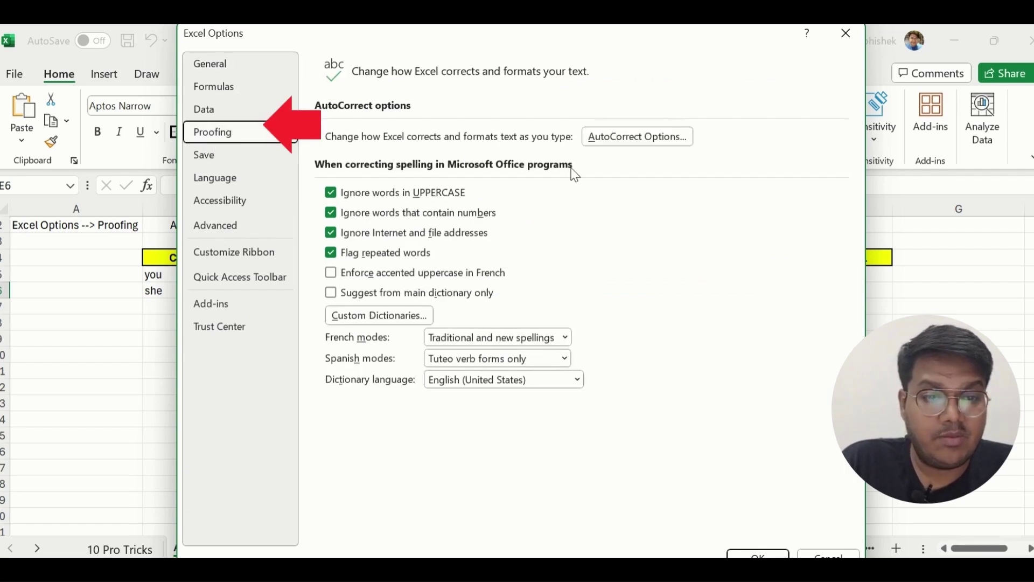
pyautogui.click(644, 137)
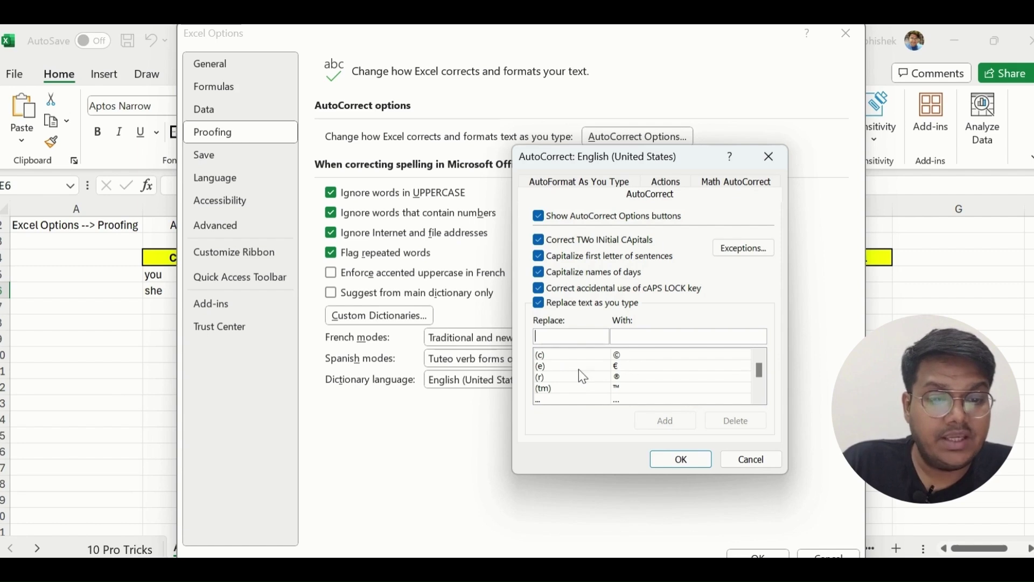
# Step: Look up the abbreviation "sip" in the AutoCorrect replacement list
pyautogui.click(760, 399)
pyautogui.write('si')
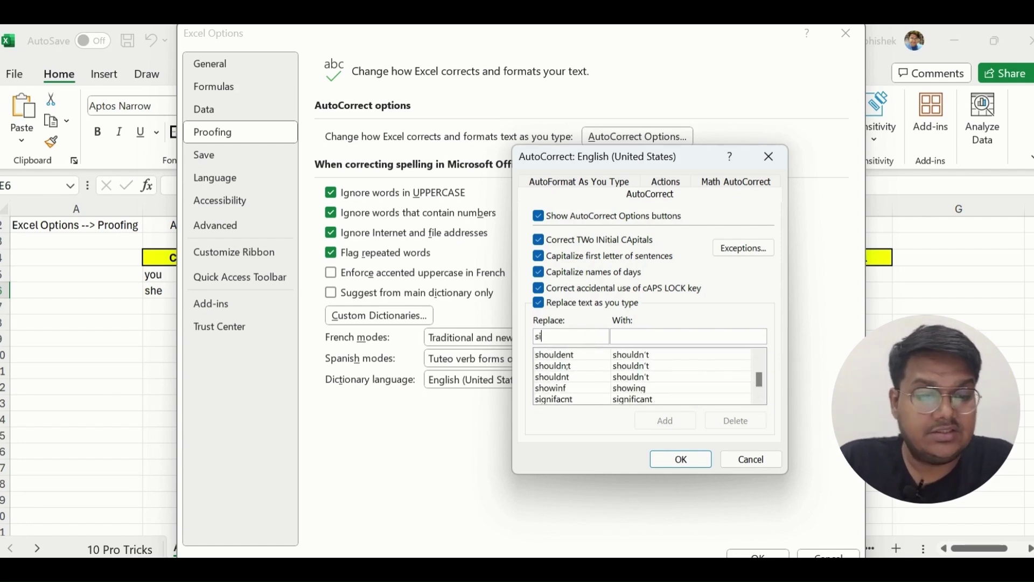
pyautogui.write('p')
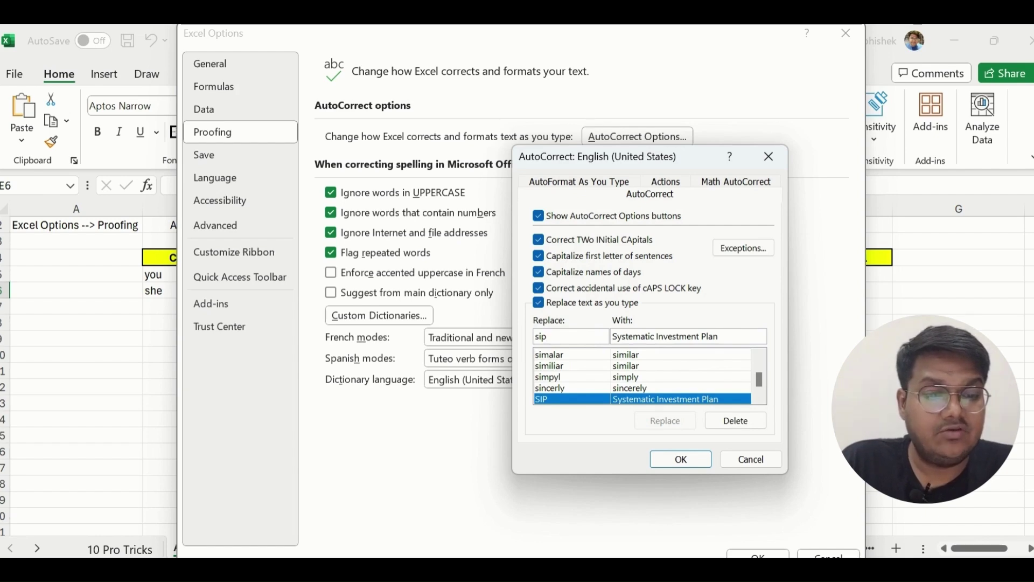
# Step: Add an AutoCorrect entry that replaces "MF" with "Mutual Fund" and save the Excel options
pyautogui.moveTo(571, 340); pyautogui.dragTo(517, 343)
pyautogui.press('BackSpace')
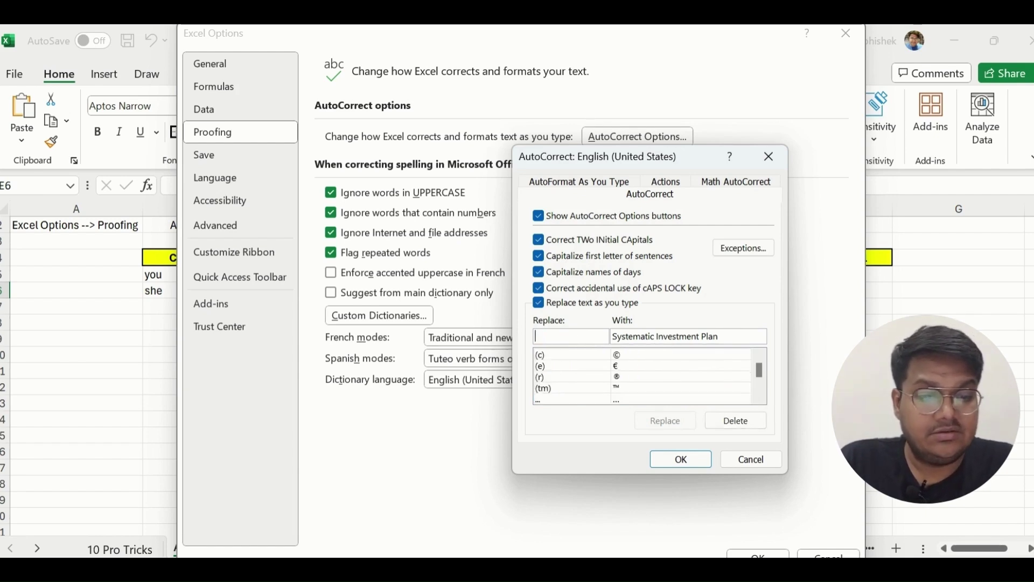
pyautogui.press('Tab')
pyautogui.press('BackSpace')
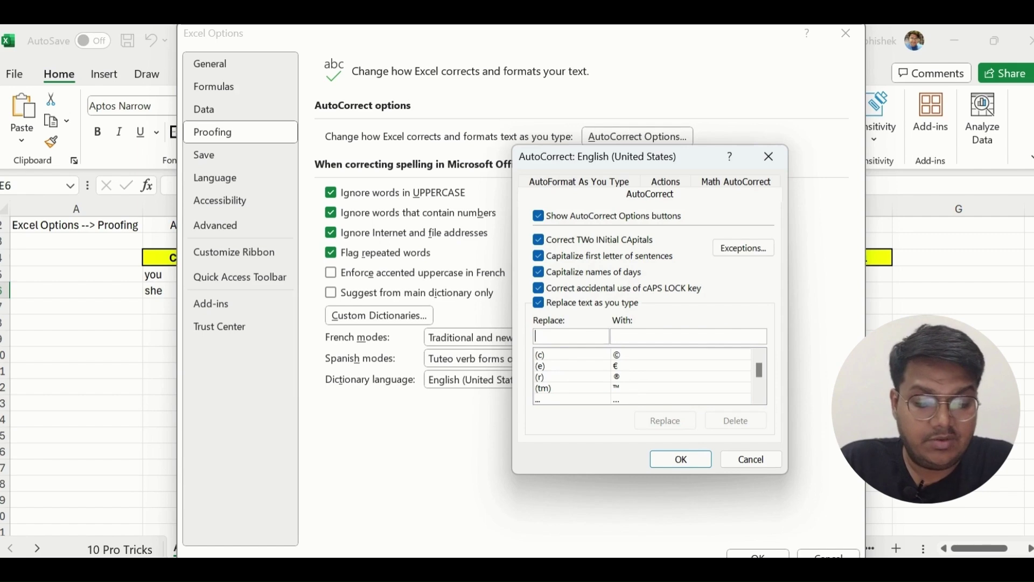
pyautogui.write('MF')
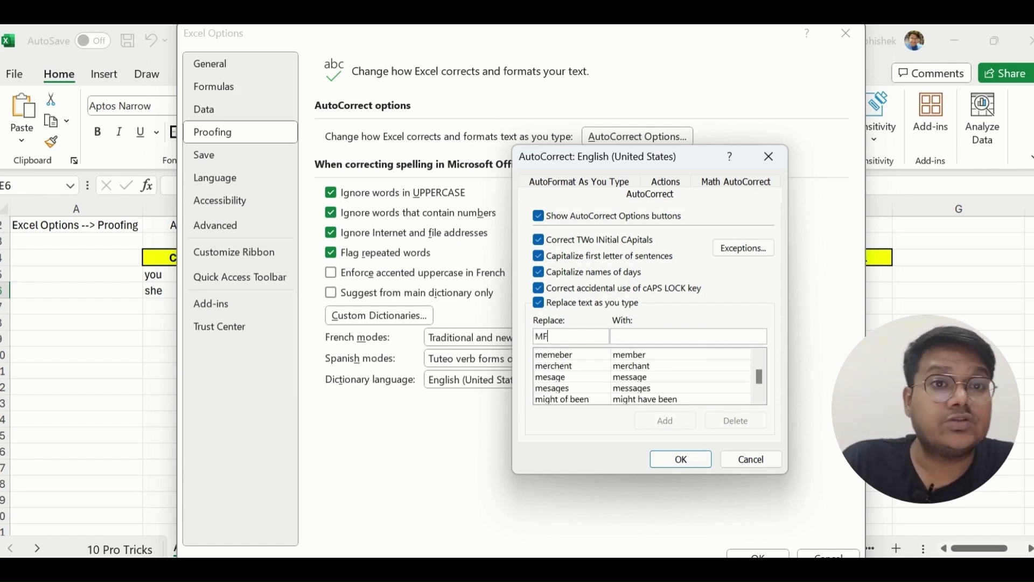
pyautogui.write('M')
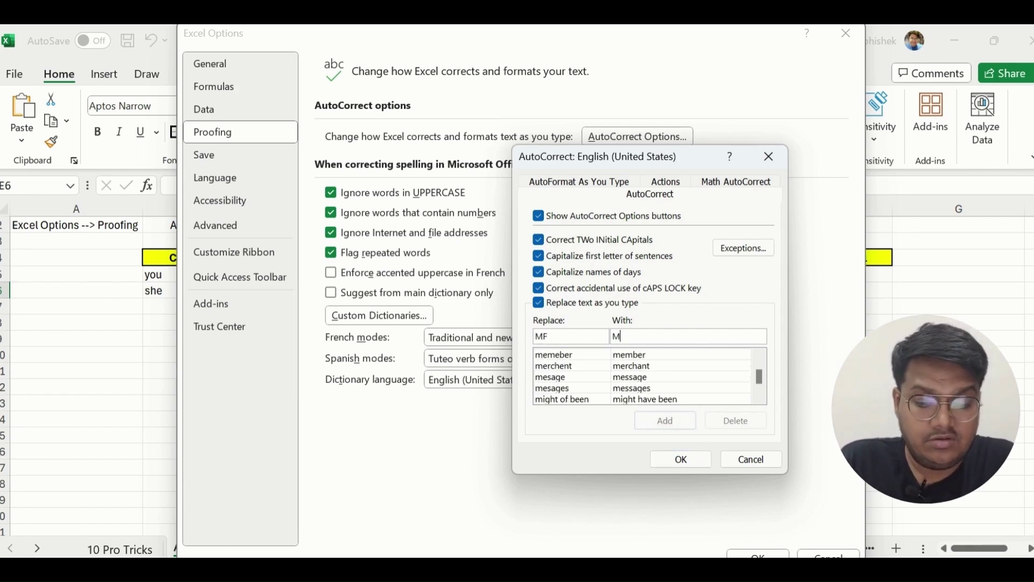
pyautogui.write('utual Fund')
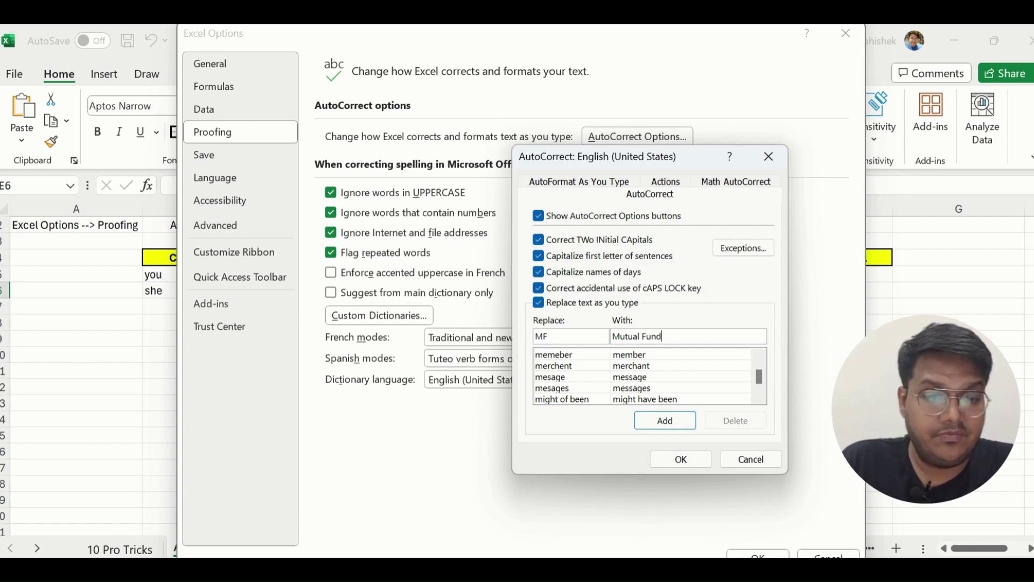
pyautogui.click(667, 423)
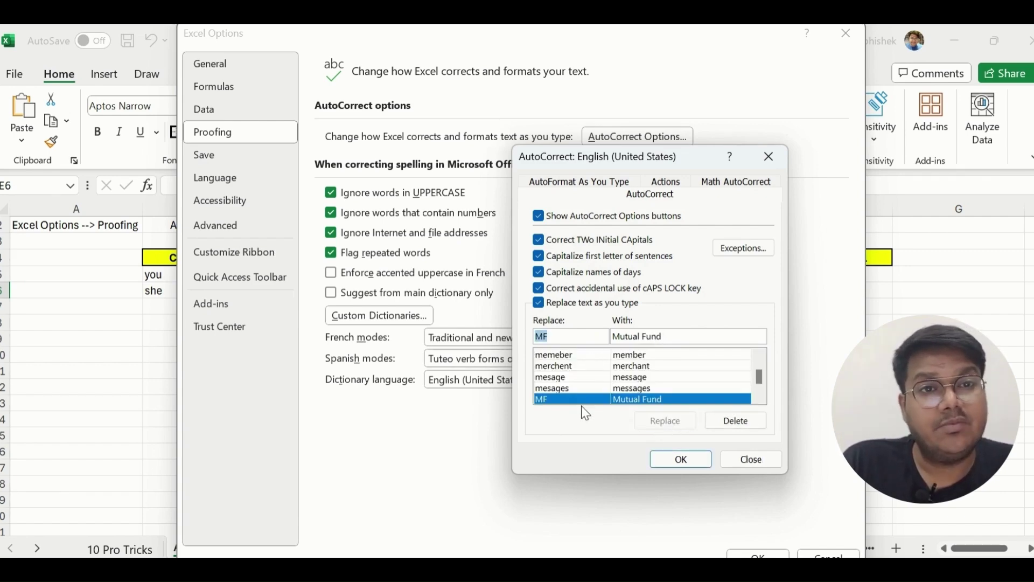
pyautogui.click(681, 459)
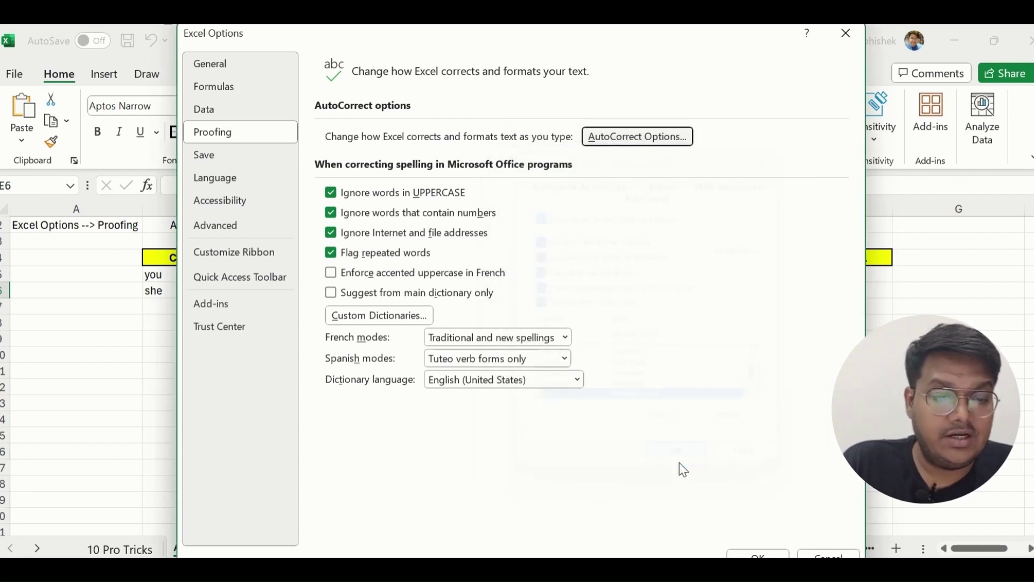
pyautogui.click(758, 553)
pyautogui.click(621, 386)
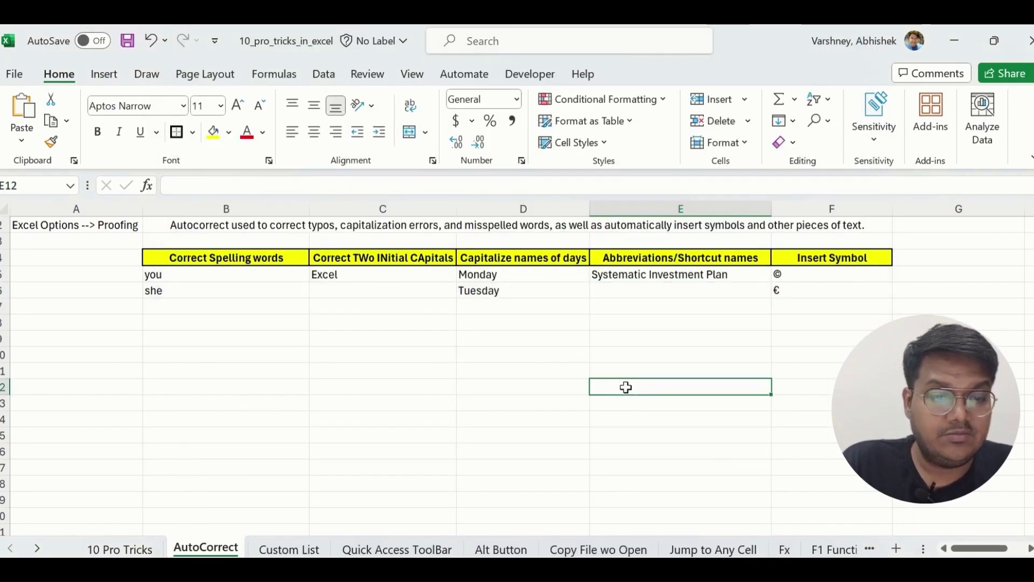
# Step: Enter the abbreviation "MF" in E6, under the Abbreviations/Shortcut names heading
pyautogui.click(625, 296)
pyautogui.write('MF')
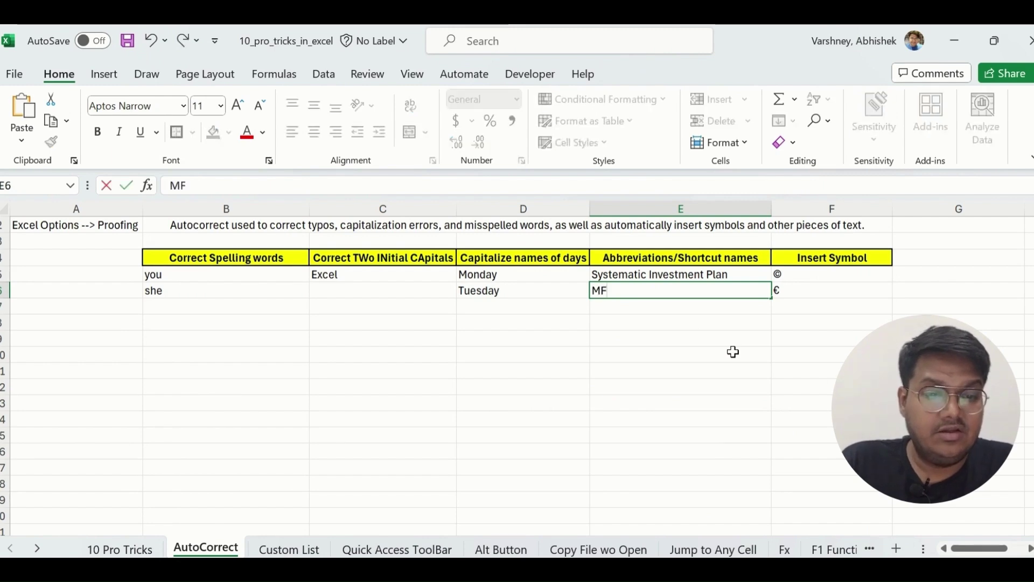
pyautogui.press('Return')
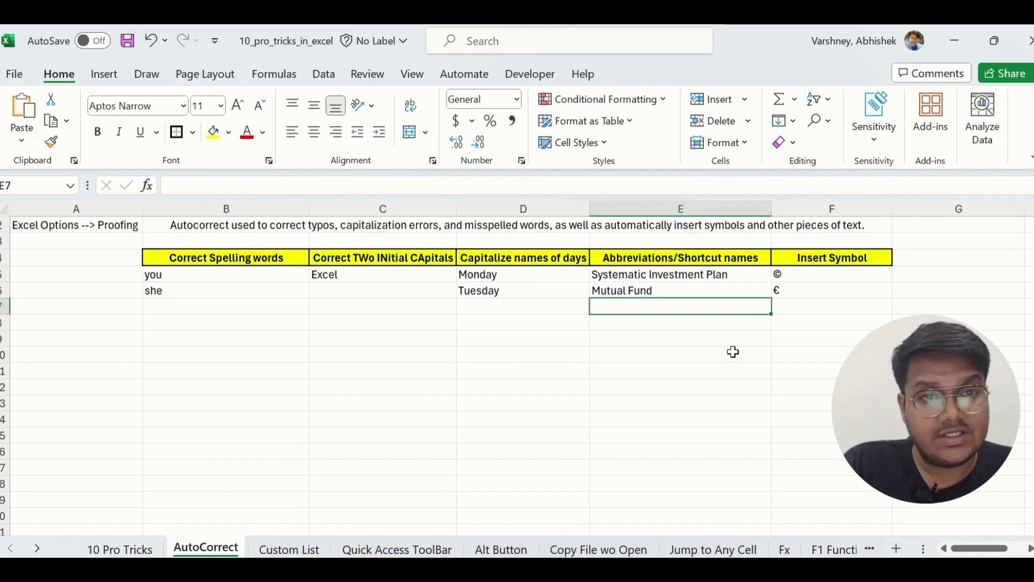
pyautogui.press('Left')
pyautogui.press('Left')
pyautogui.press('Left')
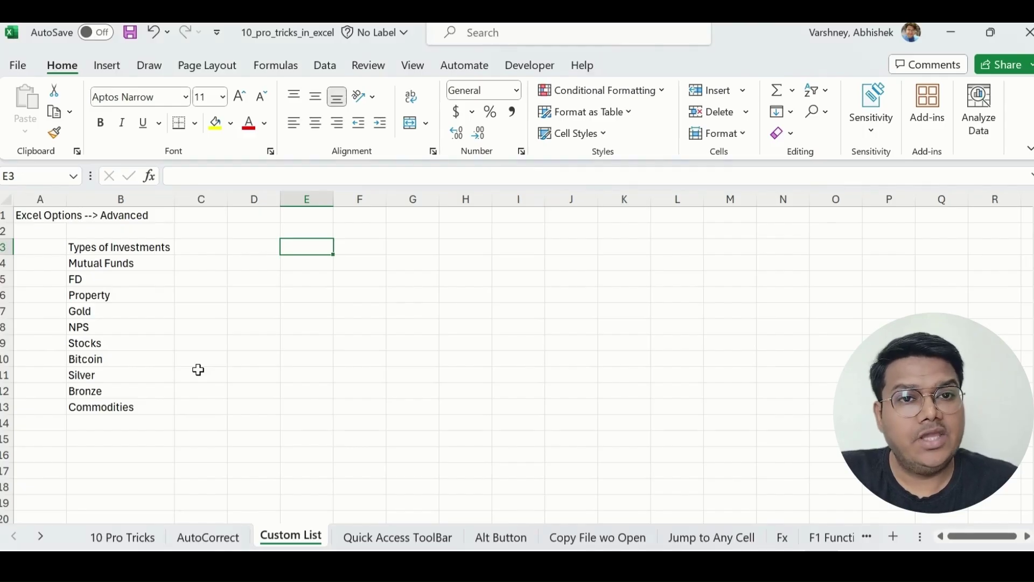
# Step: On the Custom List sheet, enter 1 and 2 in E3 and E4 and fill the number series down to E14
pyautogui.write('1')
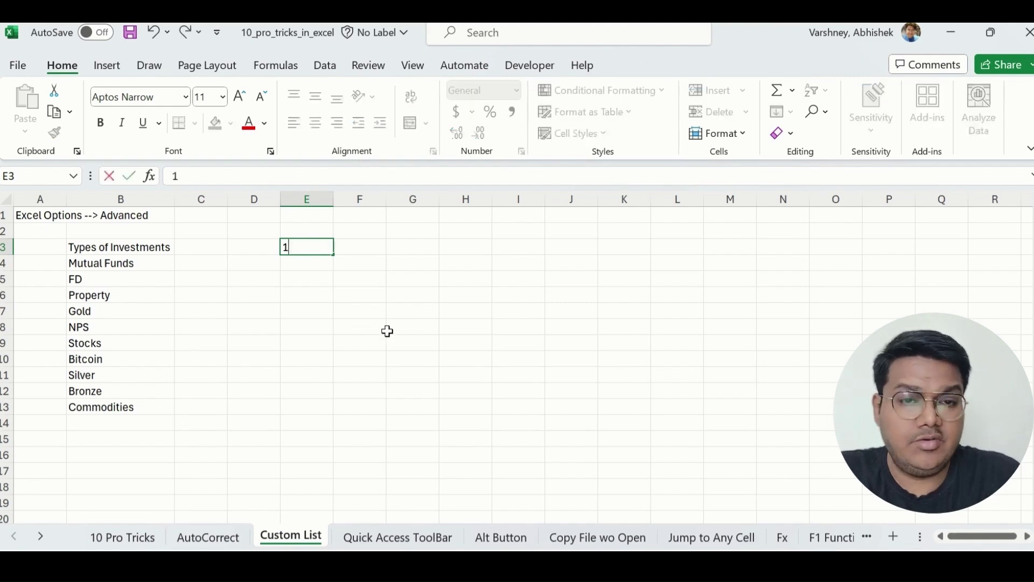
pyautogui.press('Return')
pyautogui.write('2')
pyautogui.press('Return')
pyautogui.press('Up')
pyautogui.press('Up')
pyautogui.hotkey('shift', 'Down')
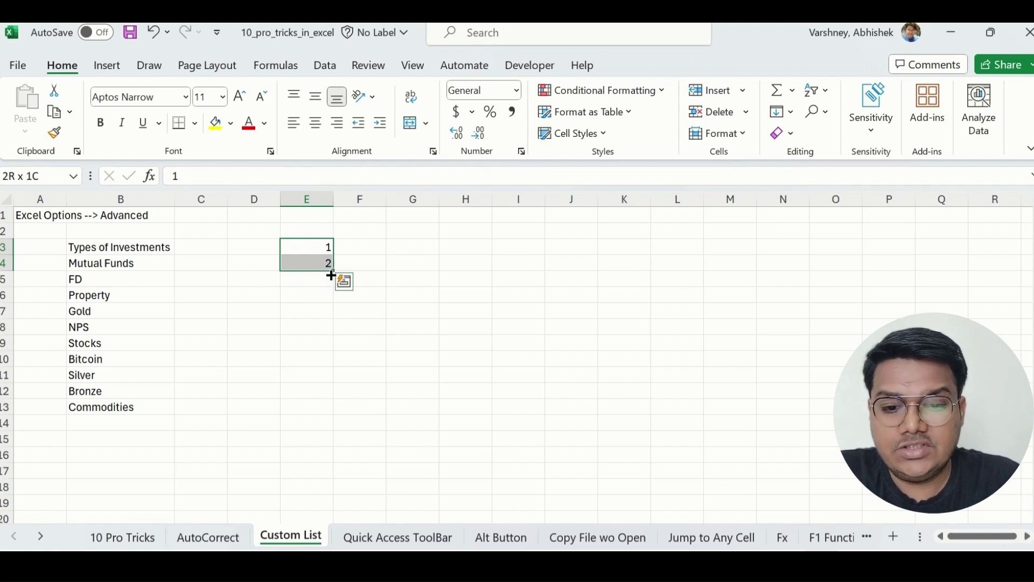
pyautogui.moveTo(333, 271); pyautogui.dragTo(325, 425)
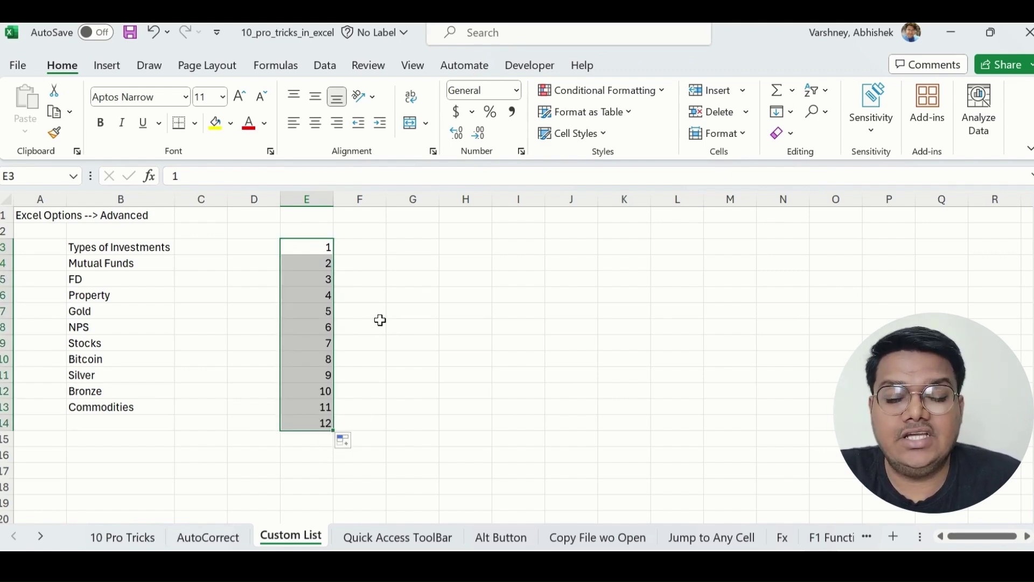
pyautogui.click(374, 356)
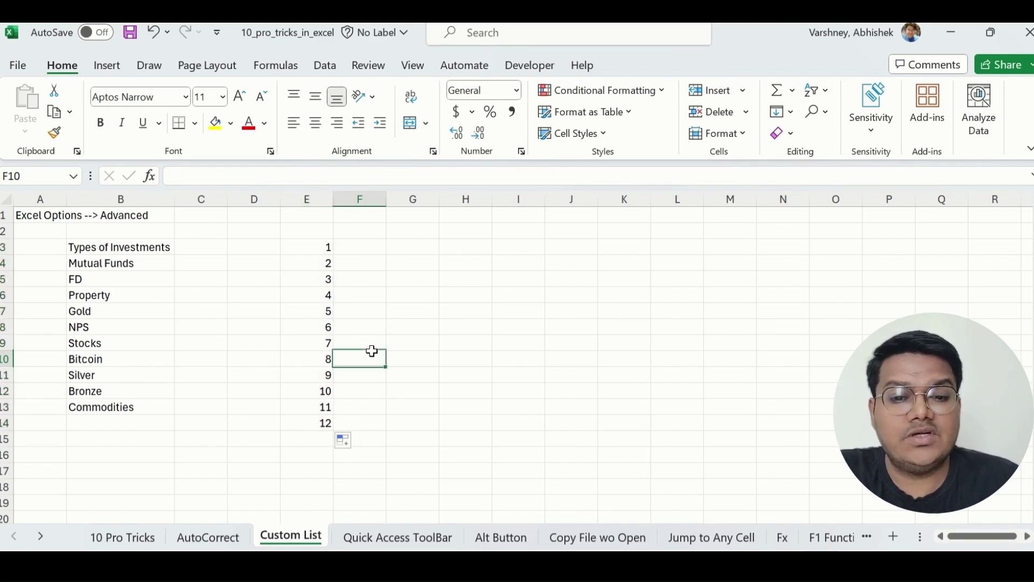
# Step: Enter "Monday" and "Tuesday" in G3 and G4 and fill the weekday series down to G15
pyautogui.click(412, 249)
pyautogui.write('Monday')
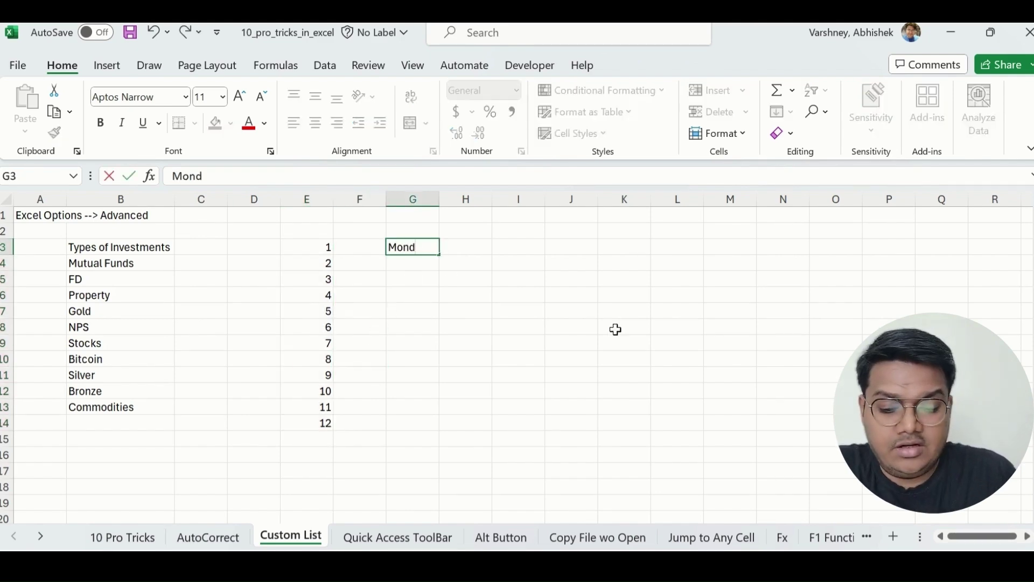
pyautogui.press('Return')
pyautogui.write('Teu')
pyautogui.press('BackSpace')
pyautogui.press('BackSpace')
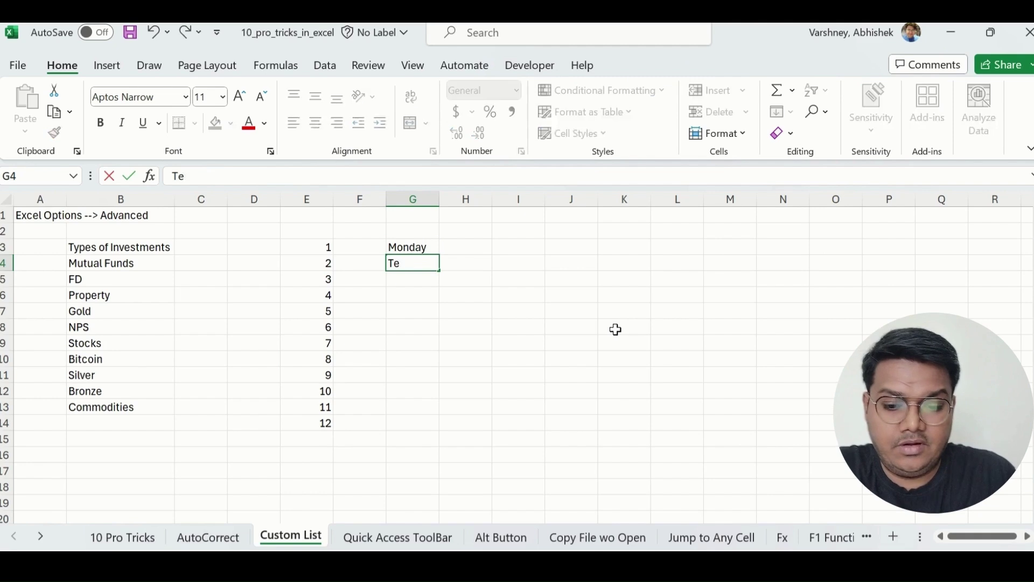
pyautogui.write('uesday')
pyautogui.press('Return')
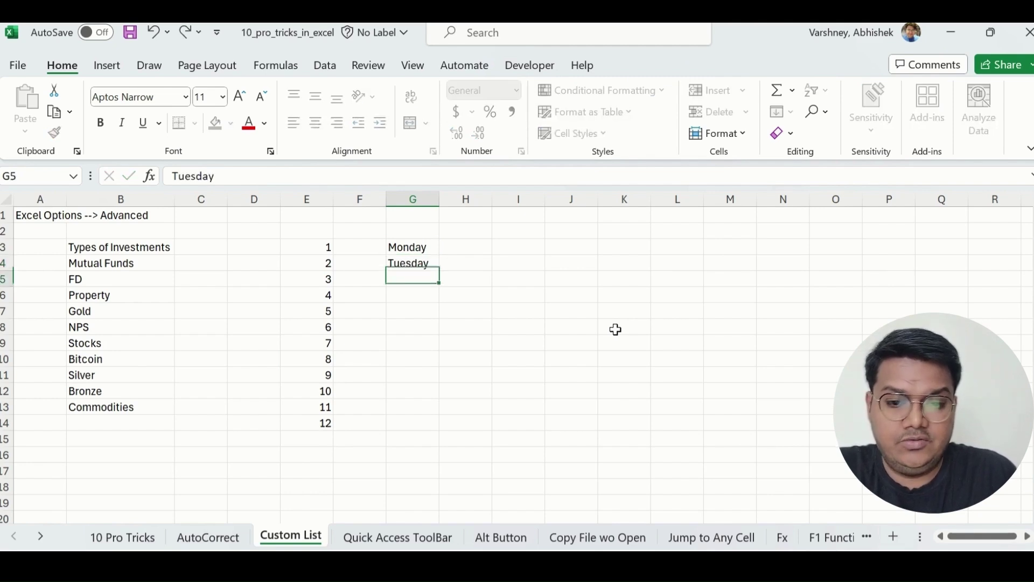
pyautogui.press('Up')
pyautogui.press('Up')
pyautogui.hotkey('shift', 'Down')
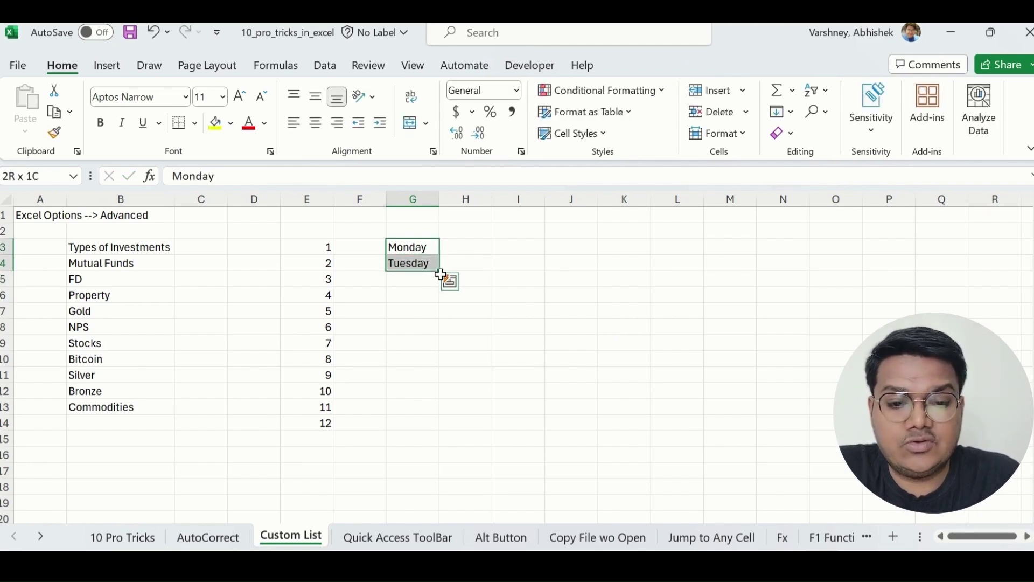
pyautogui.moveTo(439, 270); pyautogui.dragTo(436, 445)
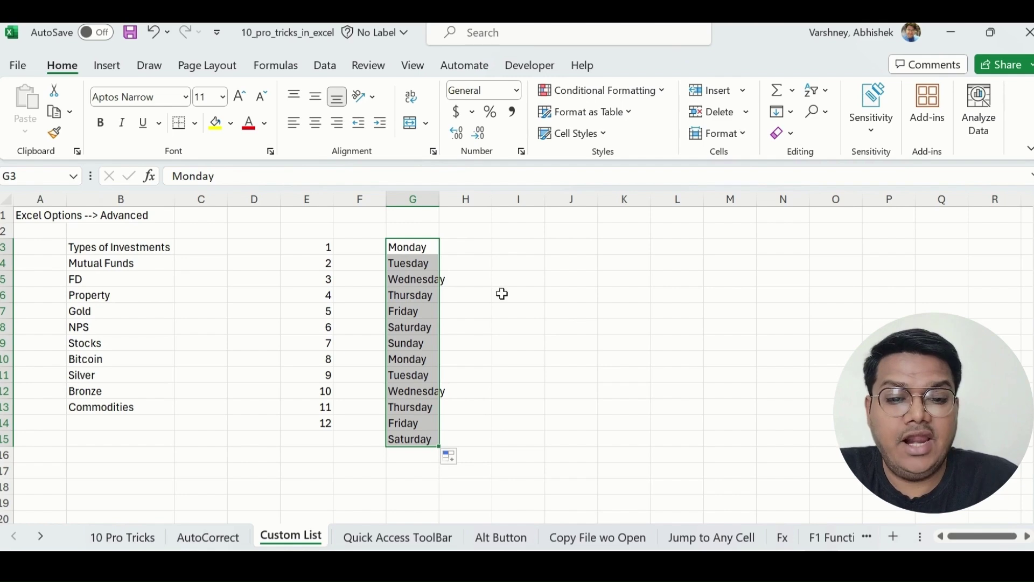
# Step: Enter "Jan" and "Feb" in I3 and I4 and fill the month series down to I16
pyautogui.click(518, 243)
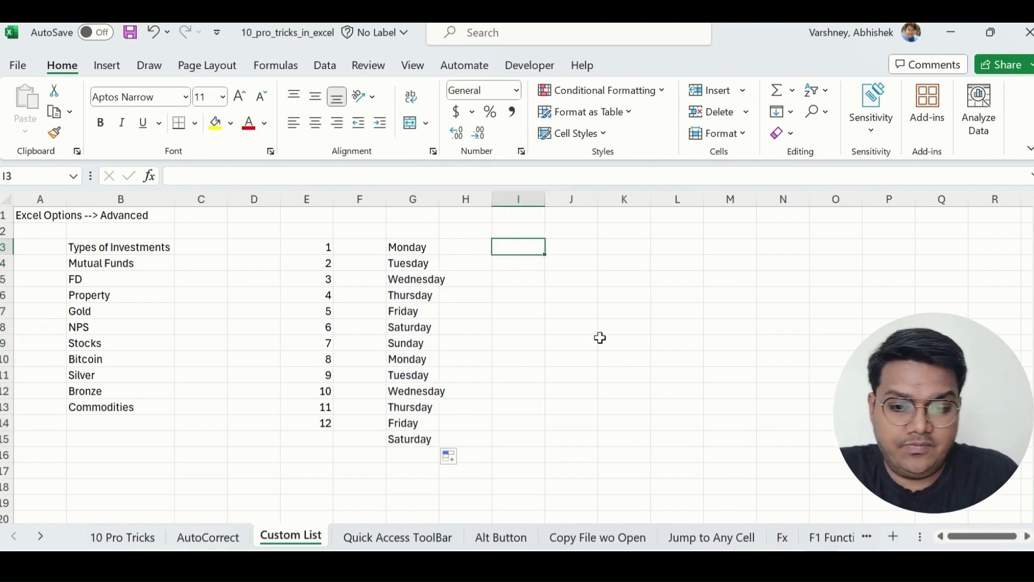
pyautogui.write('Jan')
pyautogui.press('Return')
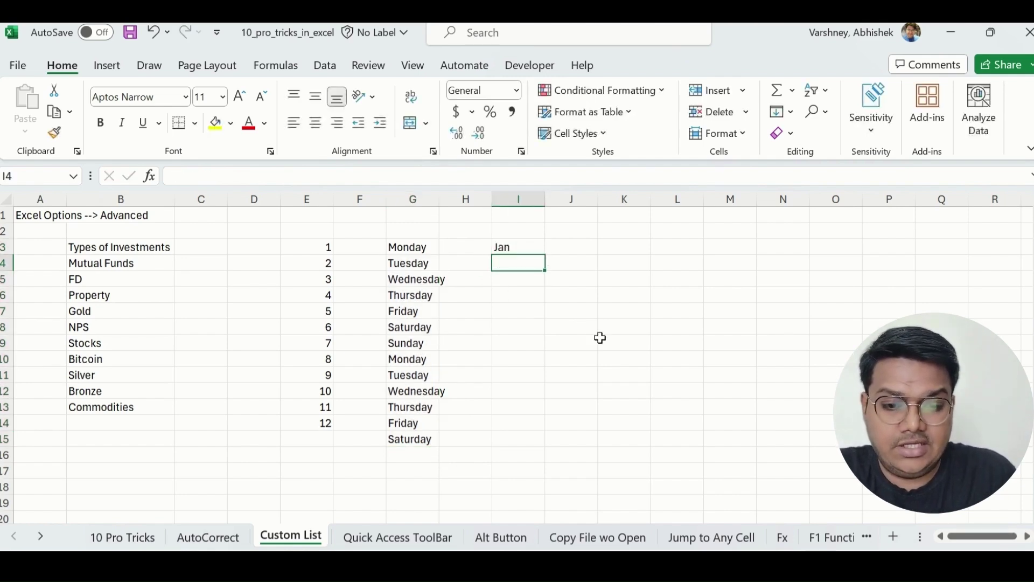
pyautogui.write('Feb')
pyautogui.press('Return')
pyautogui.press('Up')
pyautogui.press('Up')
pyautogui.hotkey('shift', 'Down')
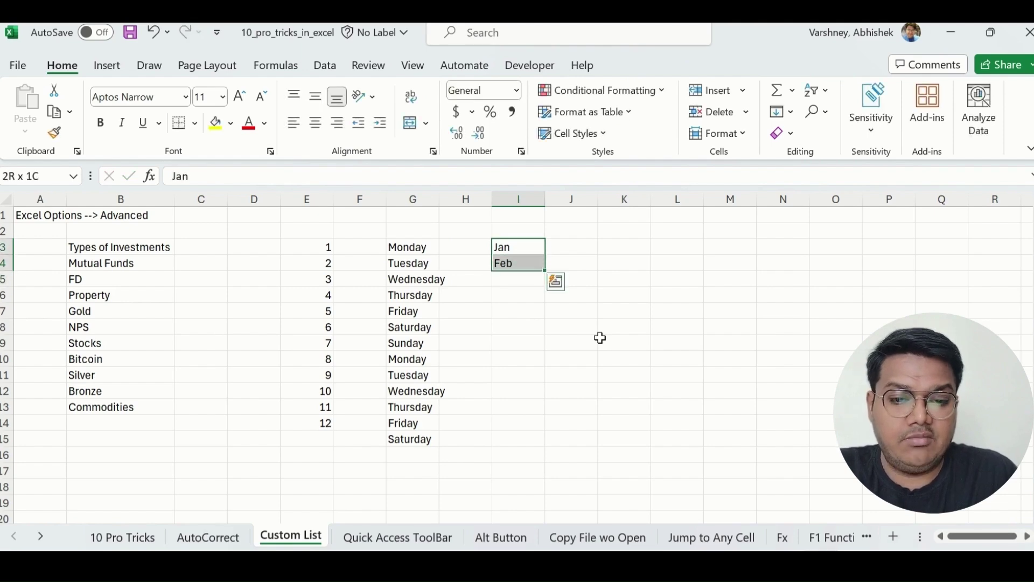
pyautogui.moveTo(544, 271); pyautogui.dragTo(544, 468)
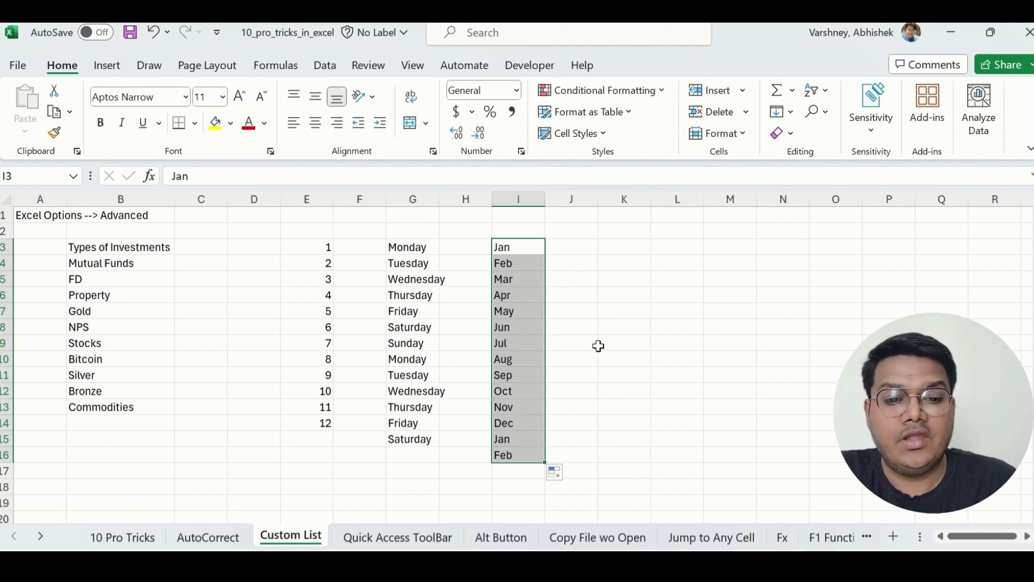
pyautogui.click(599, 346)
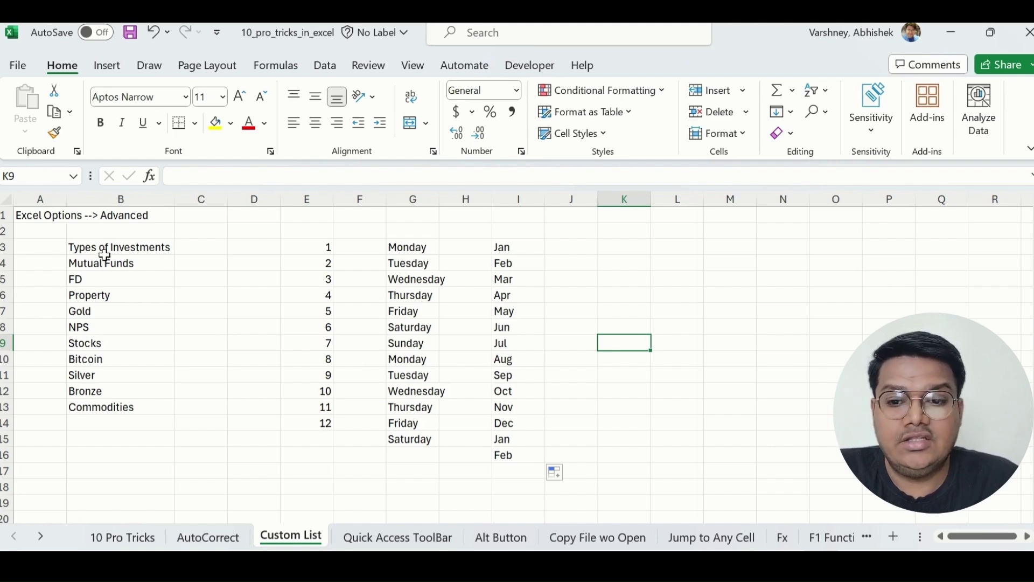
# Step: Open the Custom Lists editor from the General section of the Advanced settings in Excel Options
pyautogui.moveTo(134, 264); pyautogui.dragTo(135, 406)
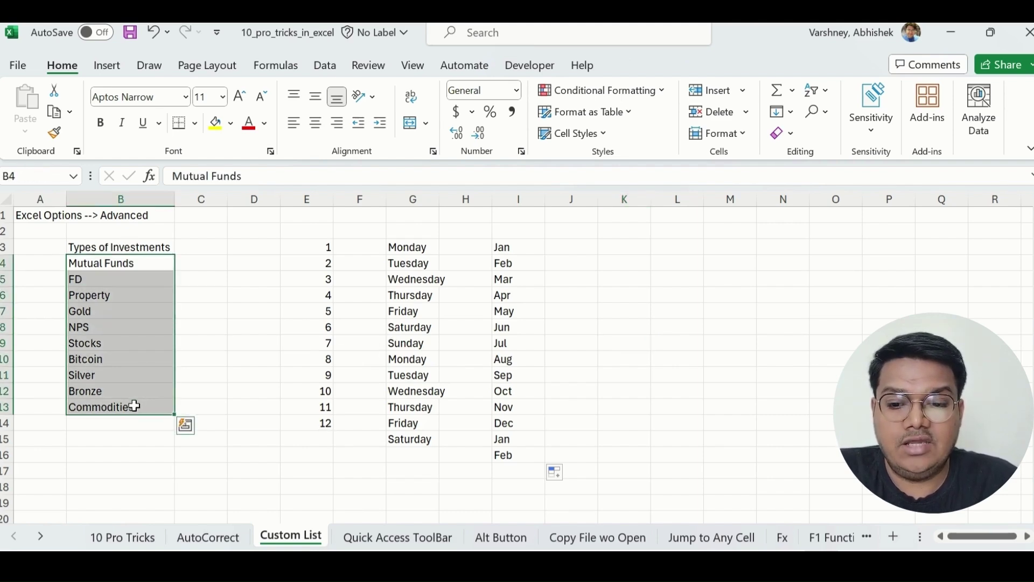
pyautogui.click(236, 307)
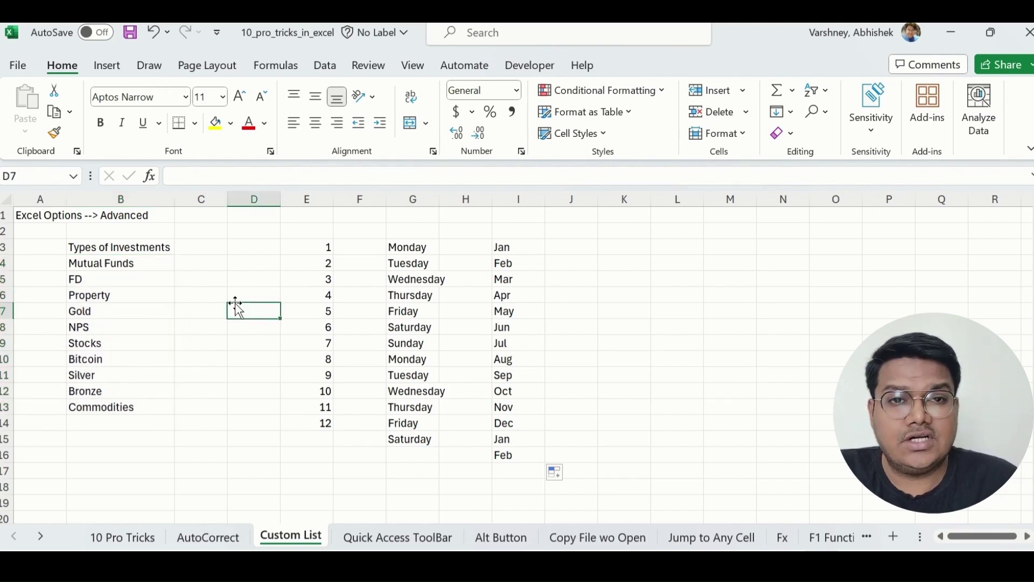
pyautogui.click(18, 66)
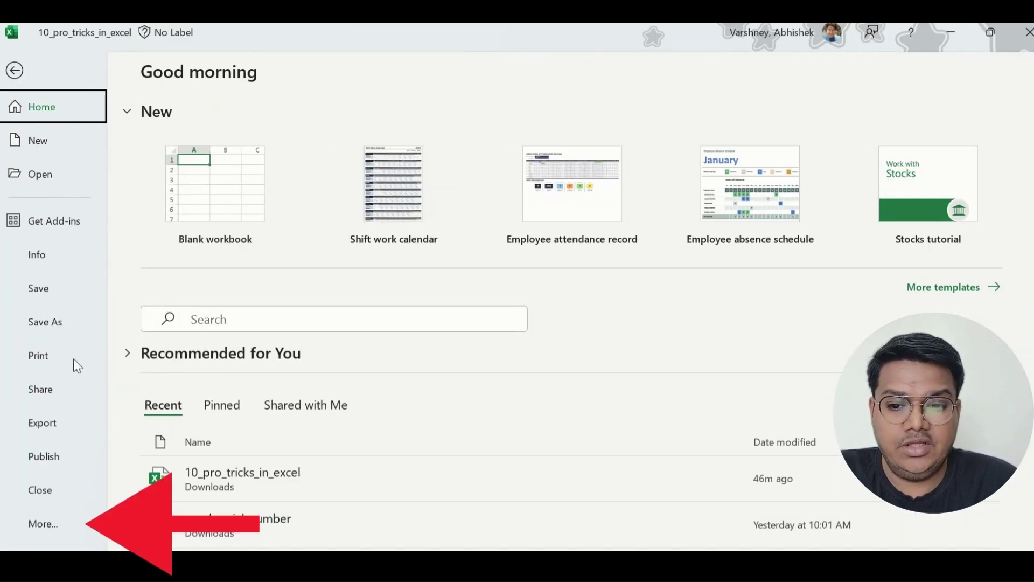
pyautogui.click(41, 526)
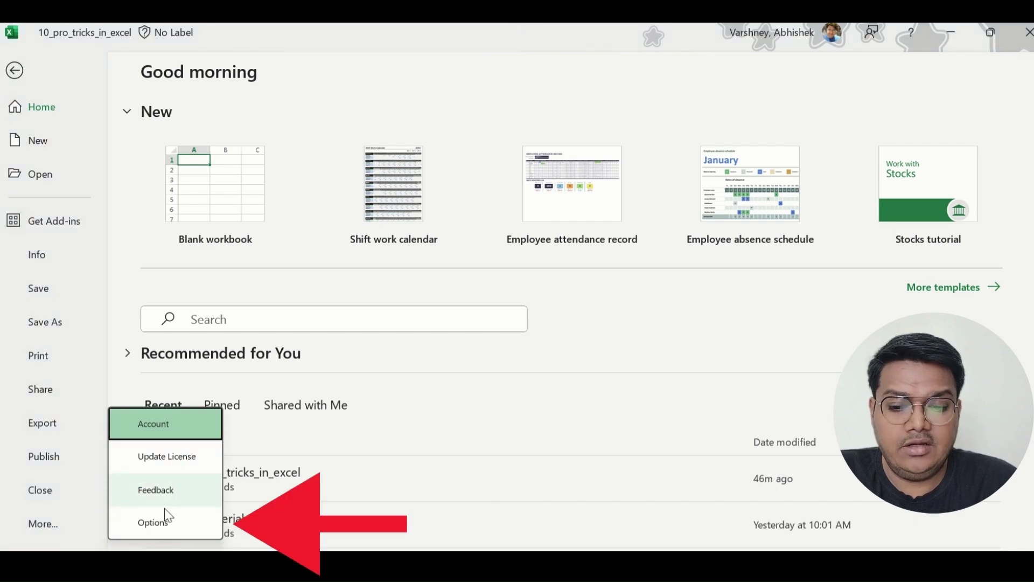
pyautogui.click(160, 522)
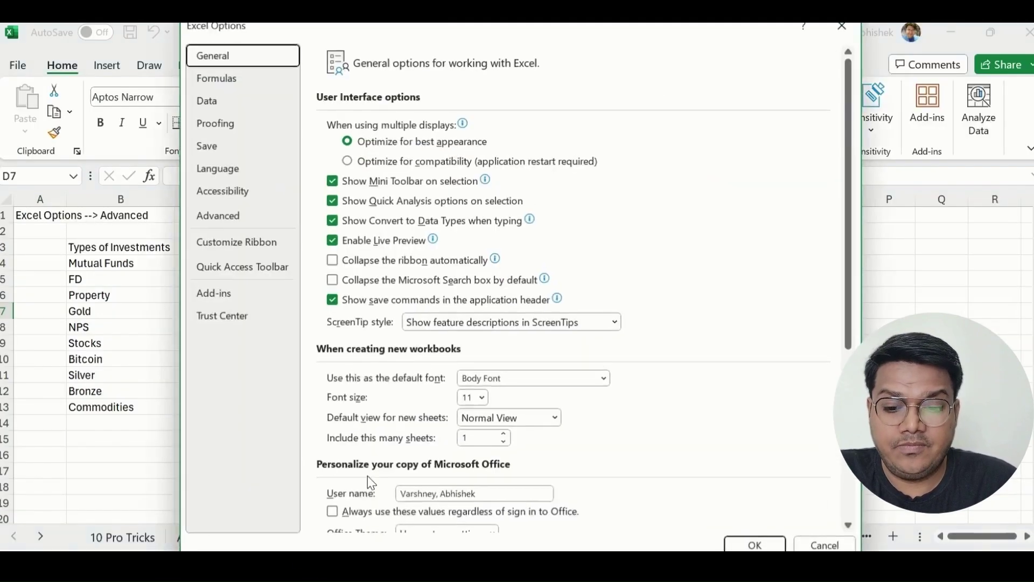
pyautogui.click(230, 221)
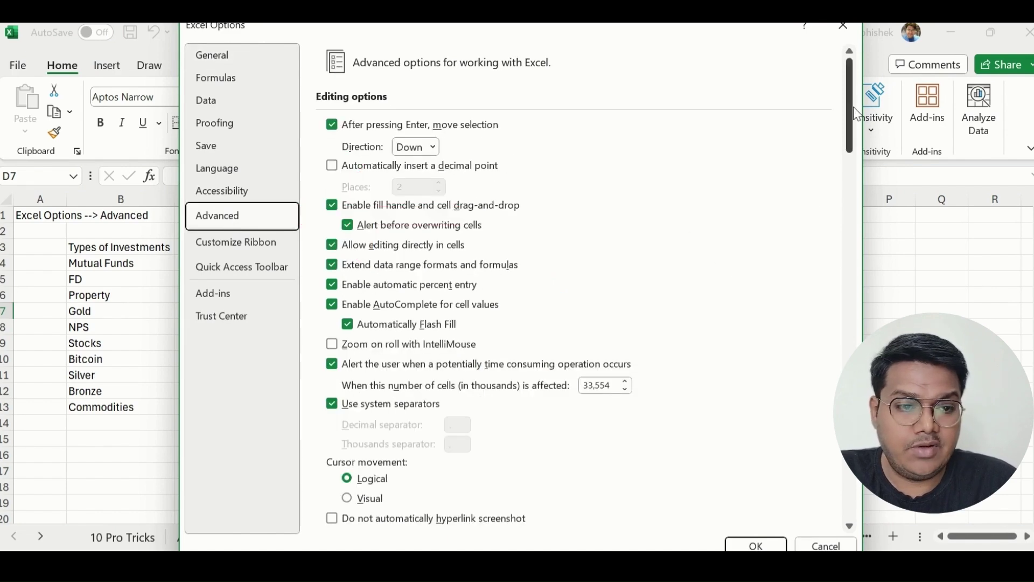
pyautogui.moveTo(854, 131); pyautogui.dragTo(856, 498)
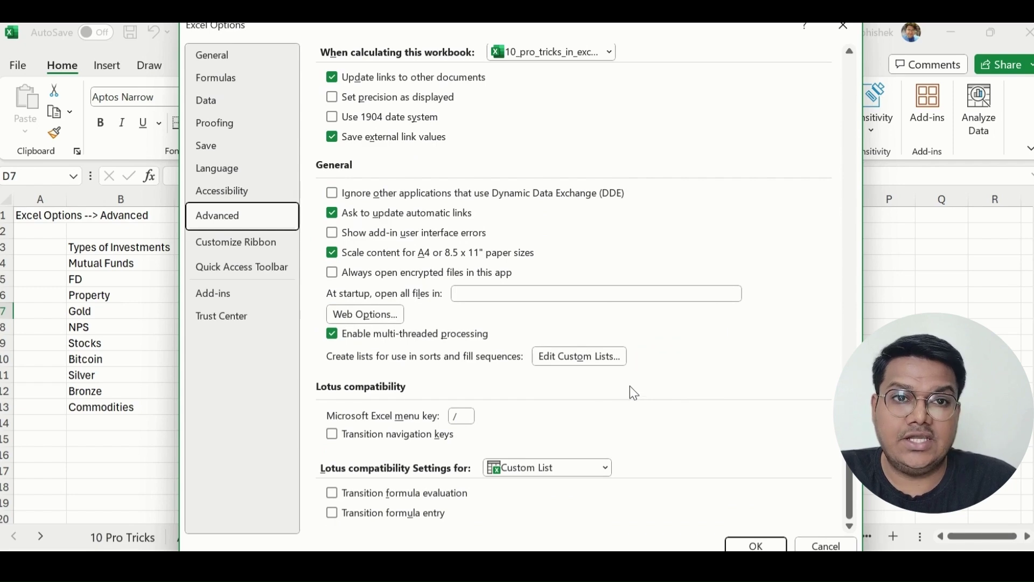
pyautogui.click(577, 358)
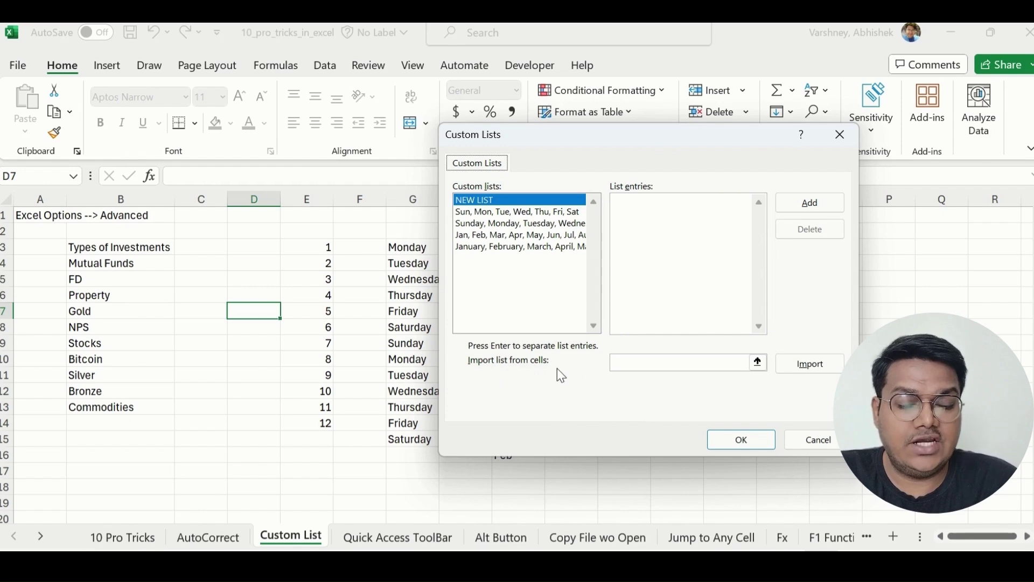
pyautogui.click(633, 200)
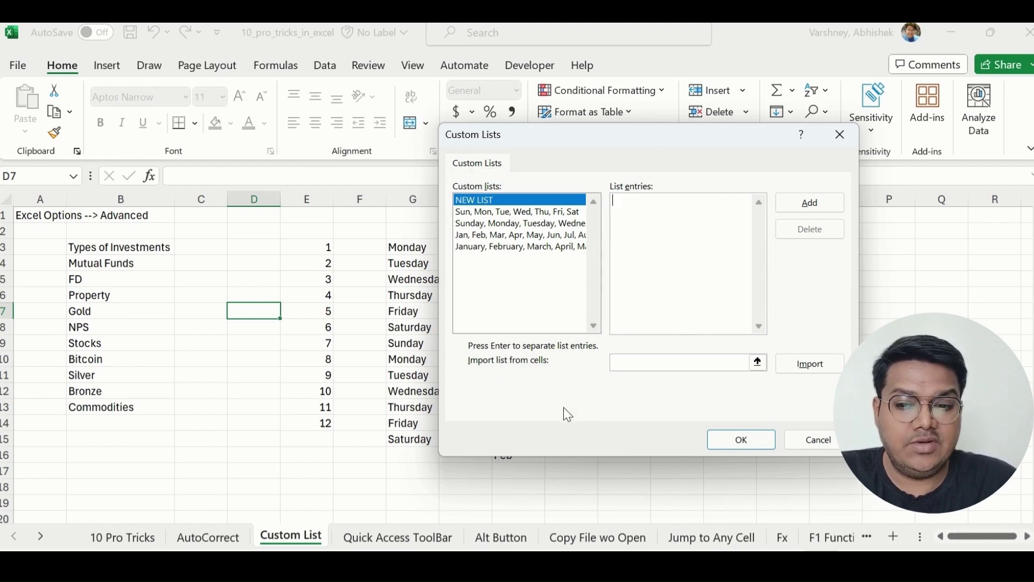
pyautogui.write('Mutua')
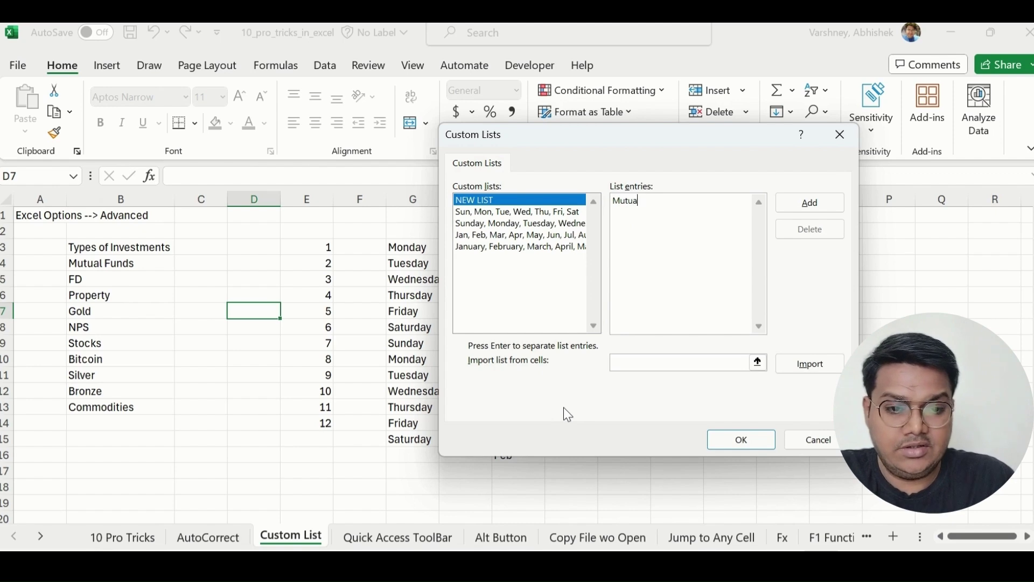
pyautogui.write('l Fin')
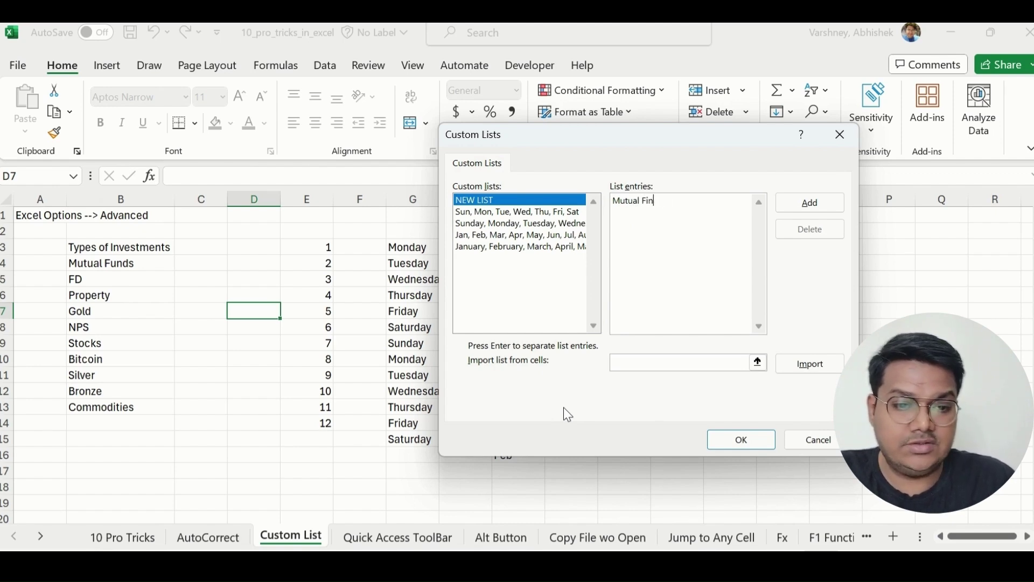
pyautogui.press('BackSpace')
pyautogui.press('BackSpace')
pyautogui.write('unds')
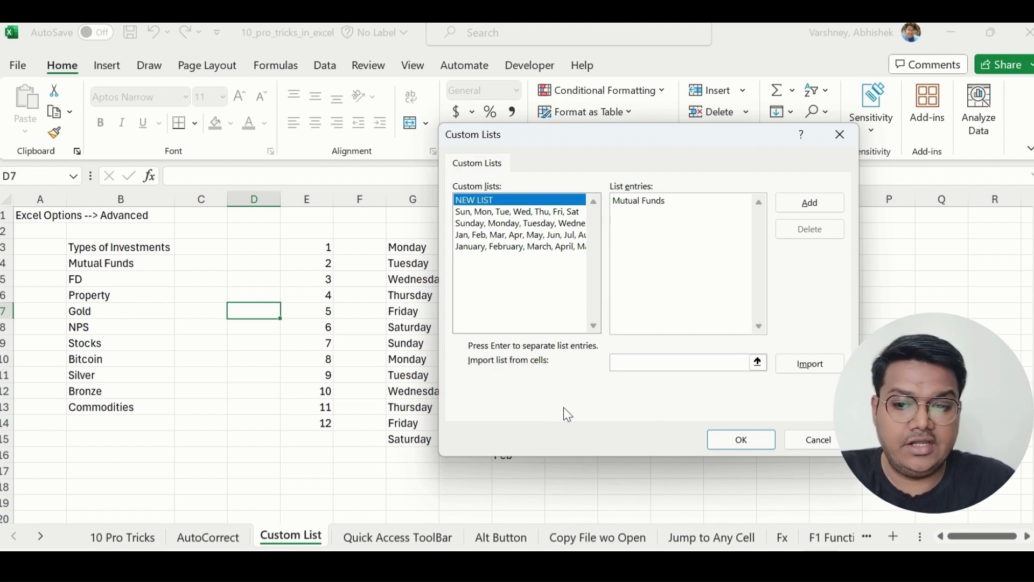
pyautogui.press('Return')
pyautogui.write('FD')
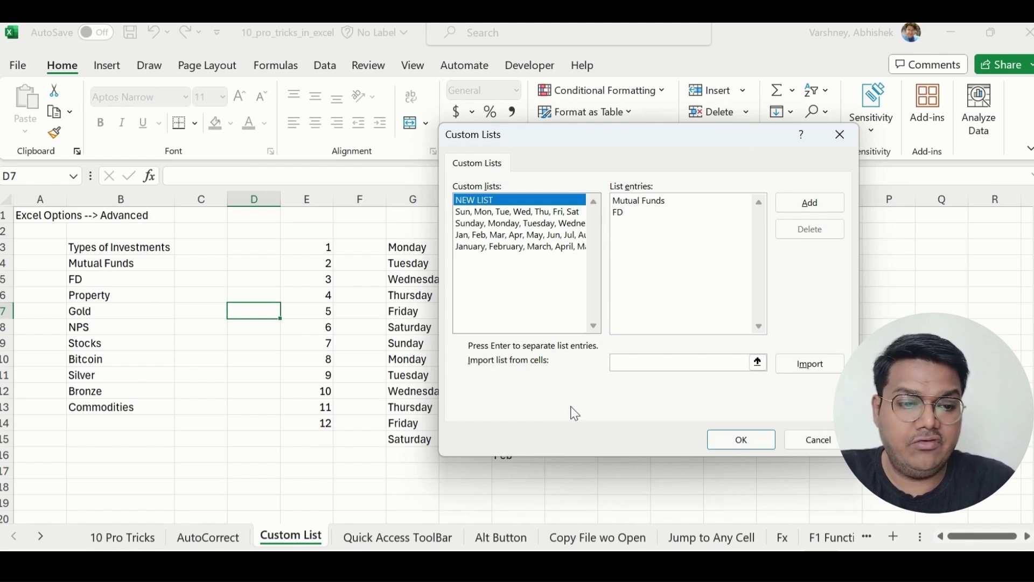
pyautogui.moveTo(657, 217); pyautogui.dragTo(607, 207)
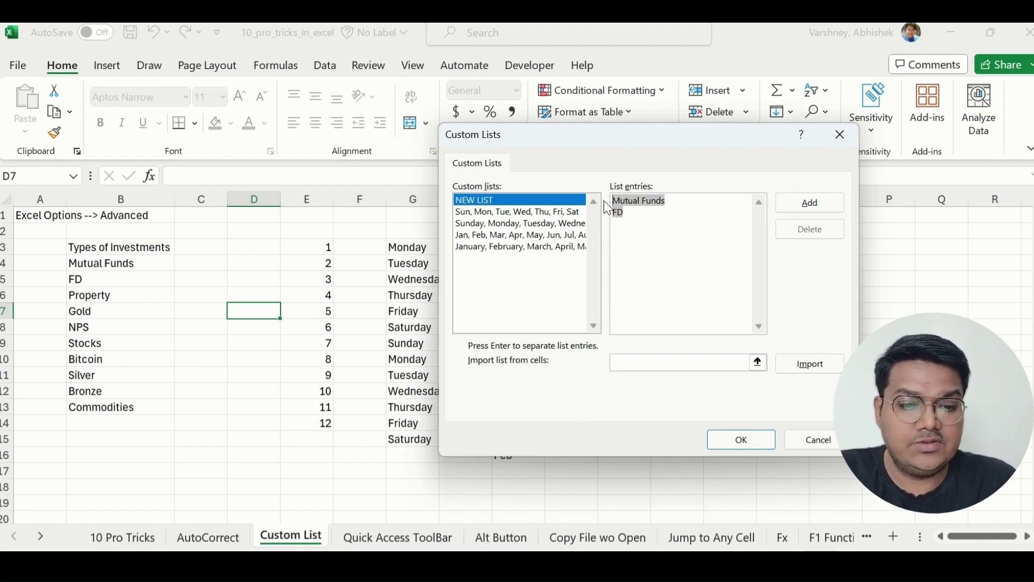
pyautogui.press('BackSpace')
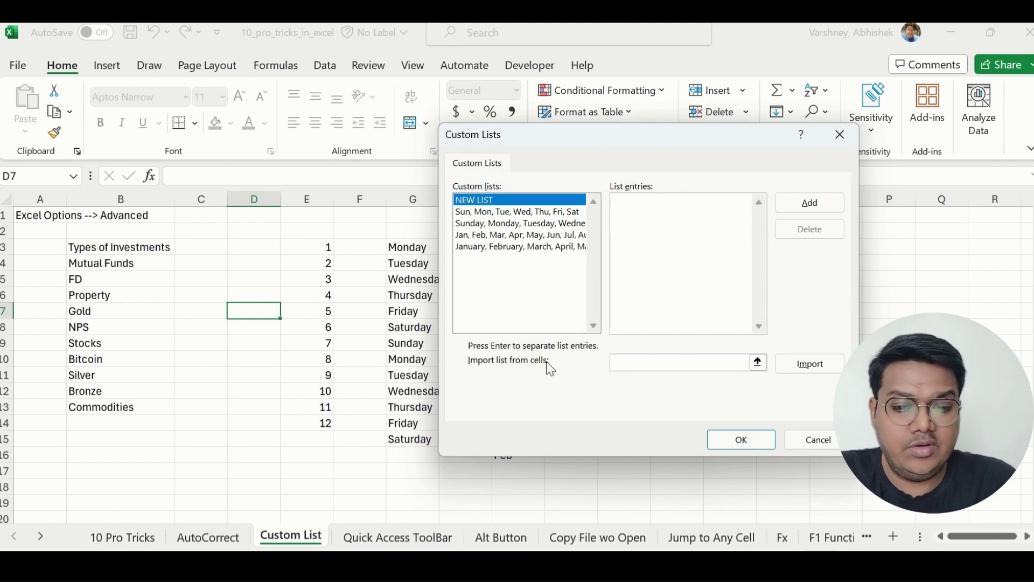
# Step: Import the investment types in B4:B13 as a new custom list and close the list editor and Excel Options
pyautogui.click(758, 362)
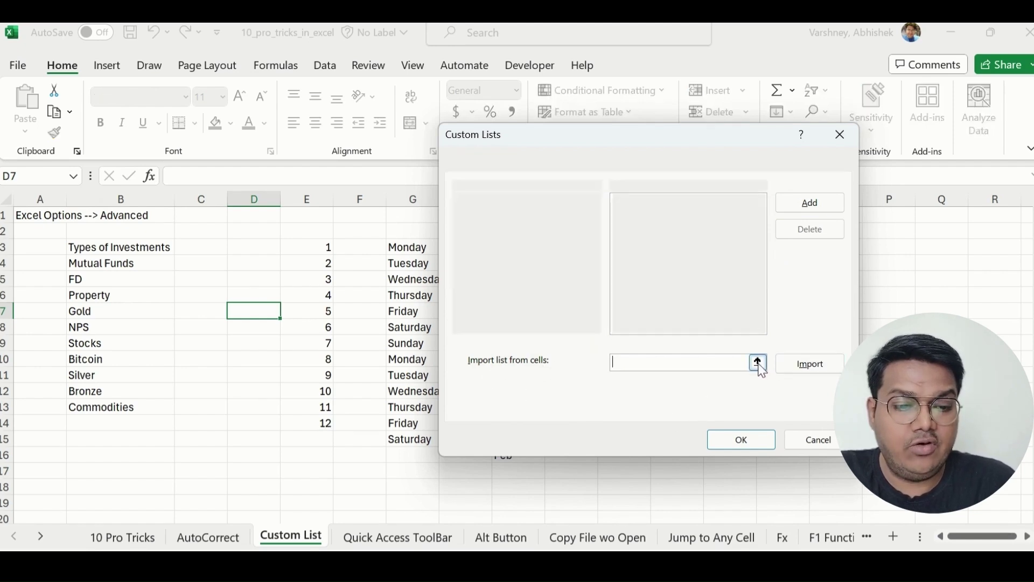
pyautogui.moveTo(110, 264); pyautogui.dragTo(106, 406)
pyautogui.click(850, 156)
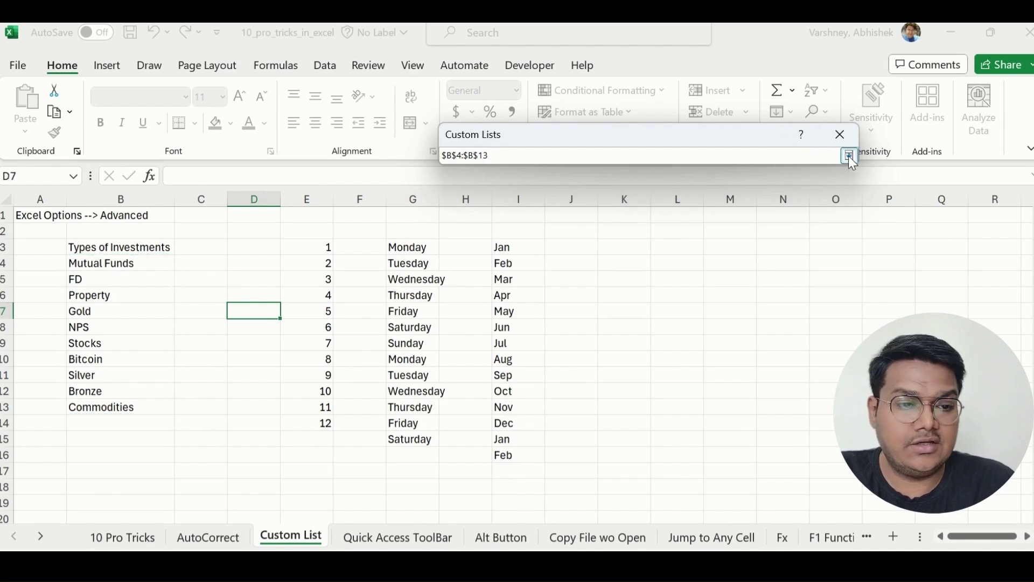
pyautogui.click(805, 367)
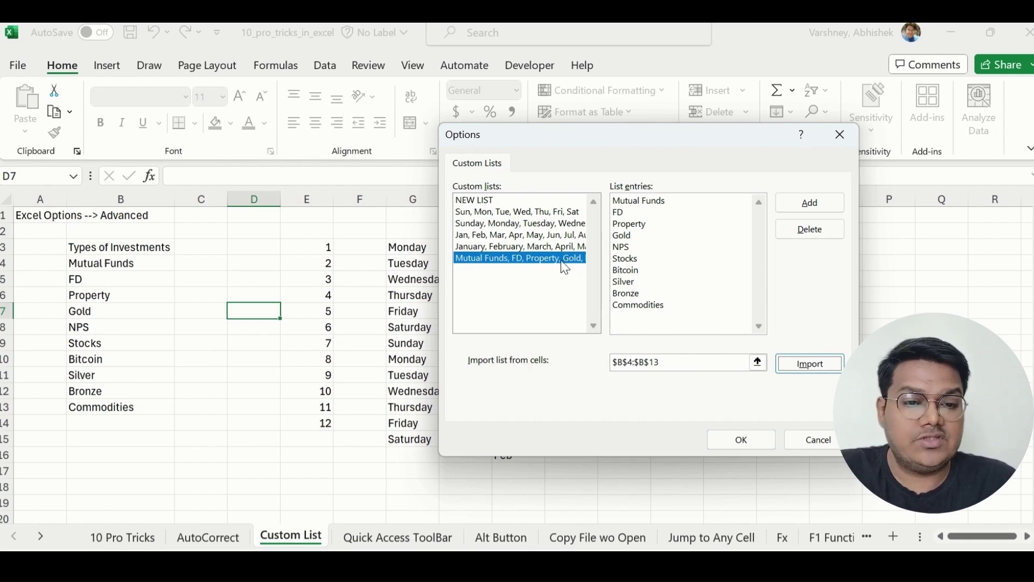
pyautogui.click(748, 441)
pyautogui.click(756, 544)
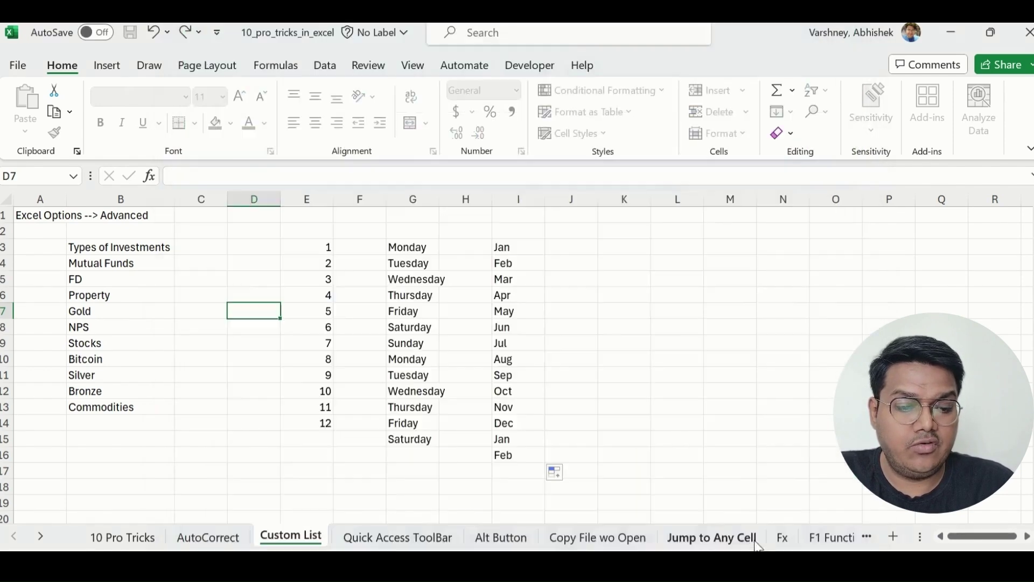
# Step: Enter "Mutual Funds" in K3 and "FD" in K4 on the Custom List sheet
pyautogui.click(663, 277)
pyautogui.click(635, 250)
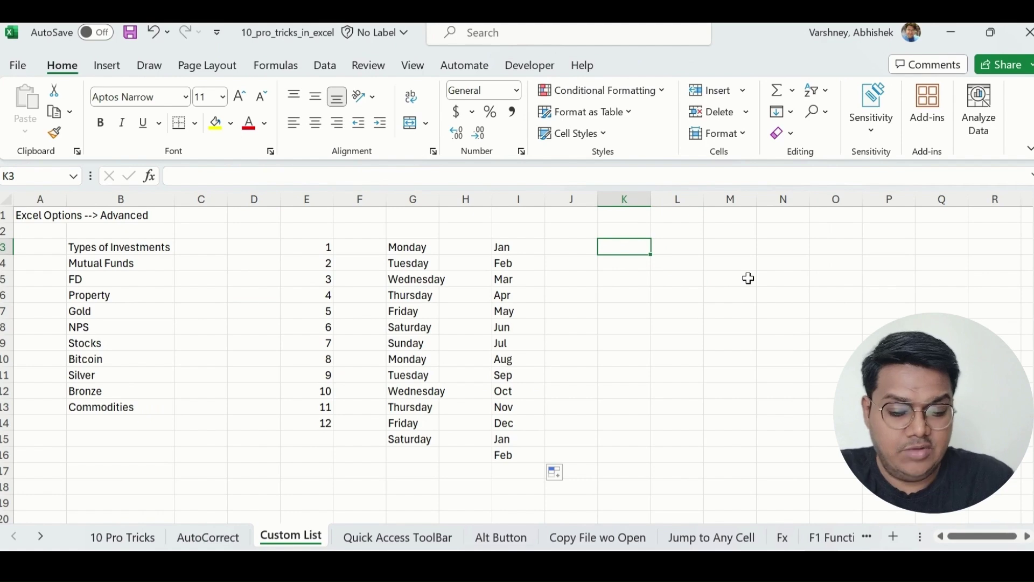
pyautogui.write('m')
pyautogui.press('BackSpace')
pyautogui.write('Mutual Di')
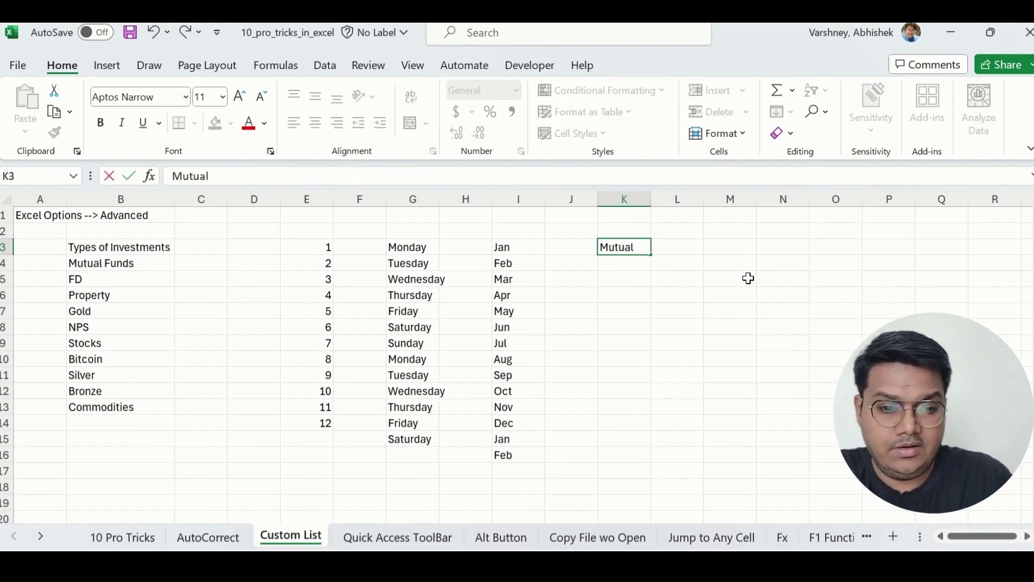
pyautogui.press('BackSpace')
pyautogui.press('BackSpace')
pyautogui.write('Funds')
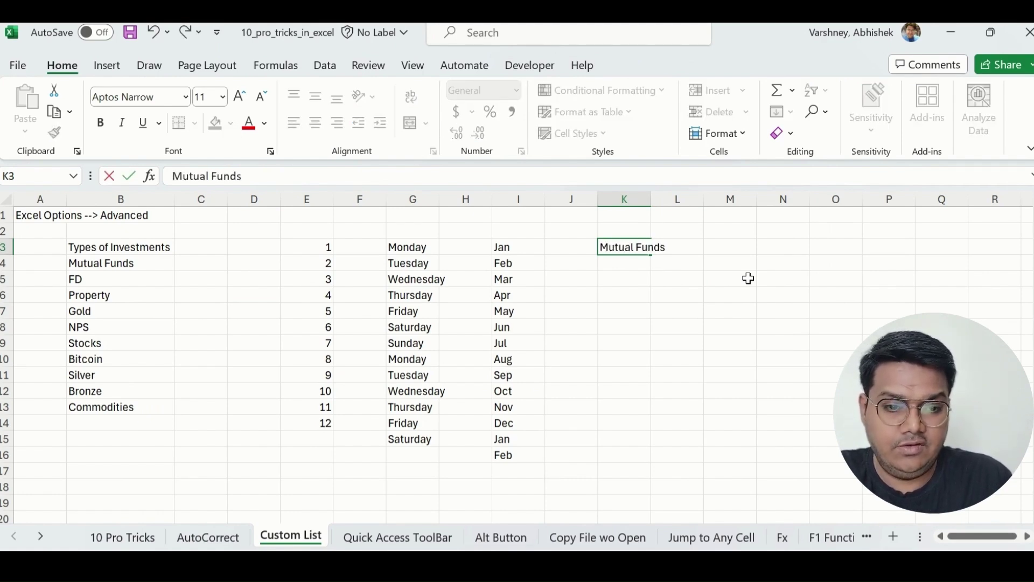
pyautogui.press('Return')
pyautogui.write('FD')
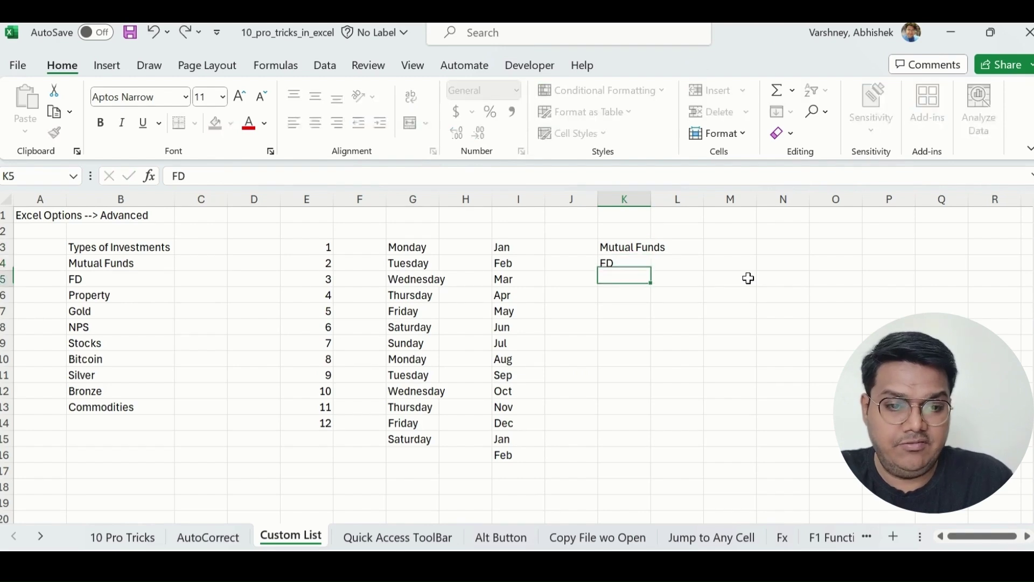
# Step: Fill the investment series from K3:K4 down to K18 and autofit the width of column K
pyautogui.press('Up')
pyautogui.hotkey('shift', 'Down')
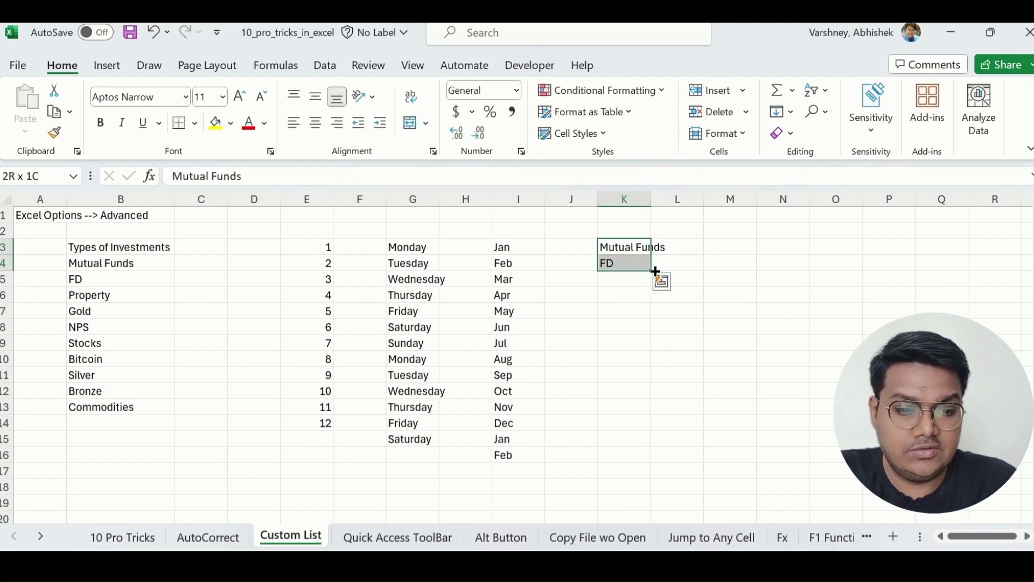
pyautogui.moveTo(650, 270); pyautogui.dragTo(652, 491)
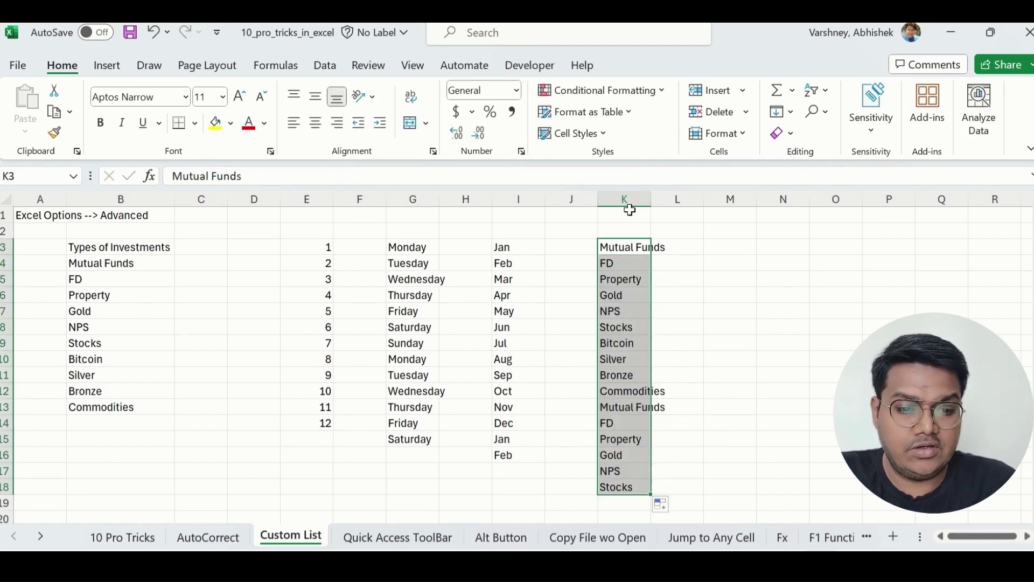
pyautogui.doubleClick(655, 199)
pyautogui.click(560, 336)
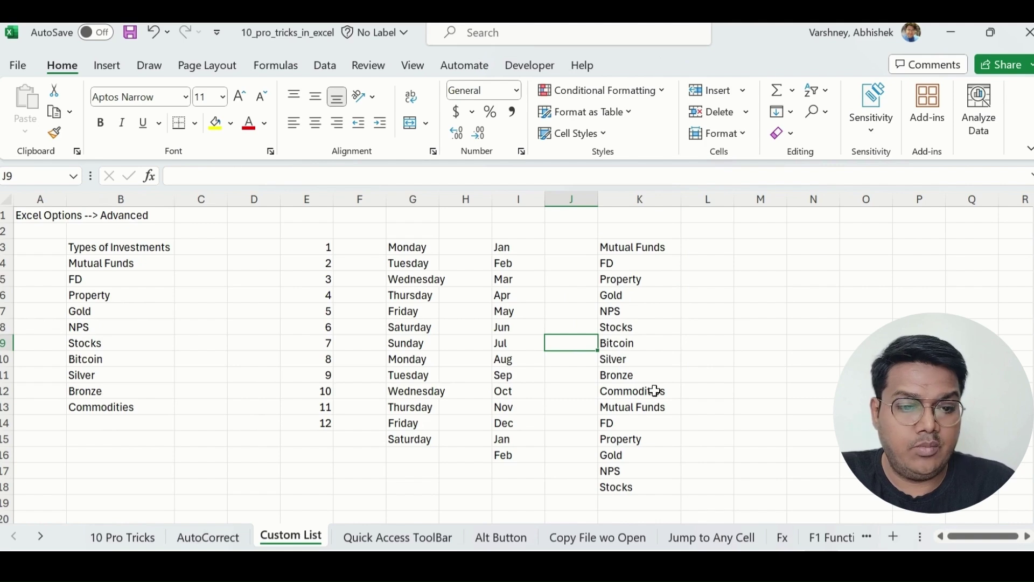
pyautogui.click(629, 410)
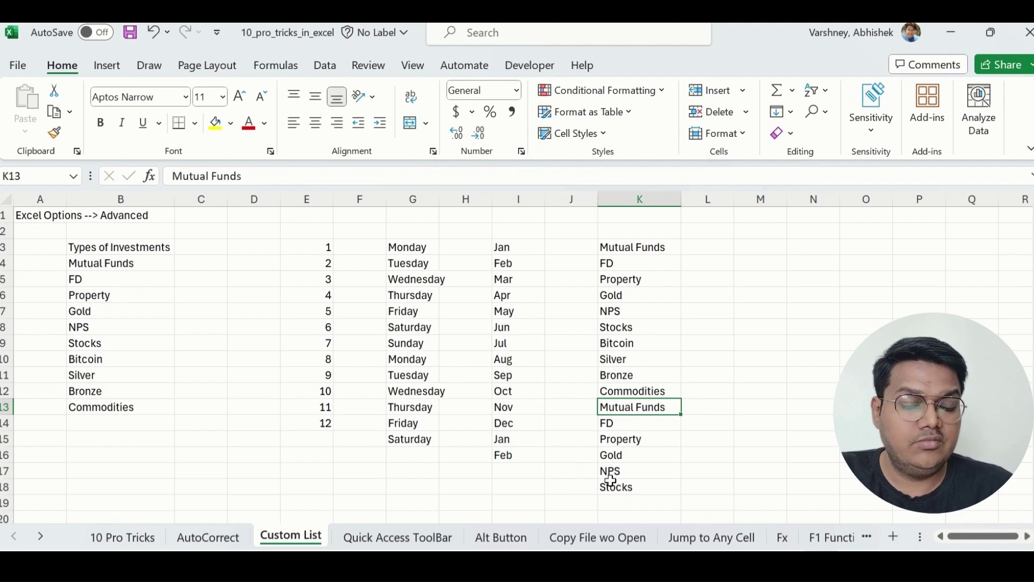
pyautogui.click(712, 246)
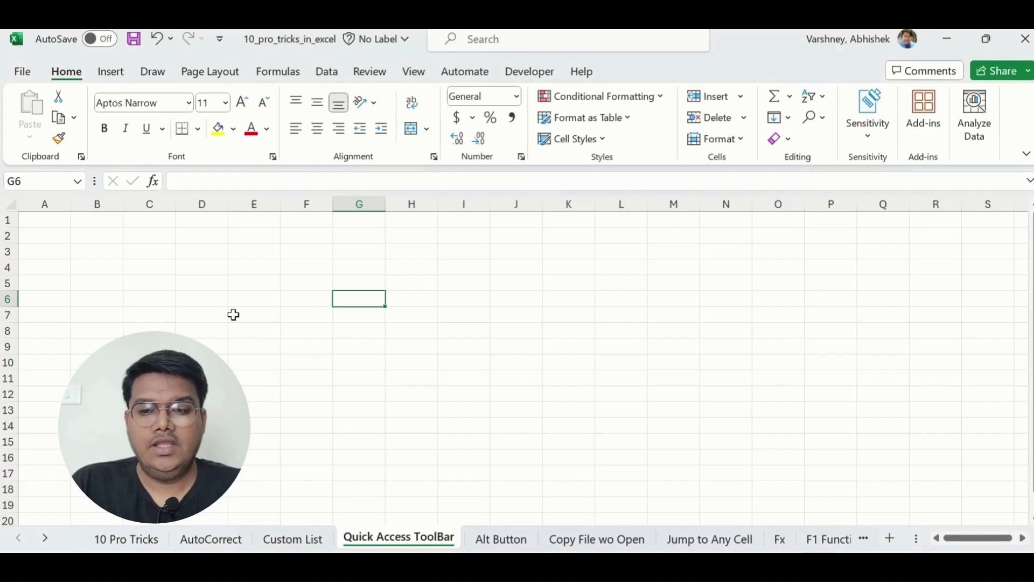
# Step: Add the Quick Print and page Orientation commands to the Quick Access Toolbar
pyautogui.click(221, 41)
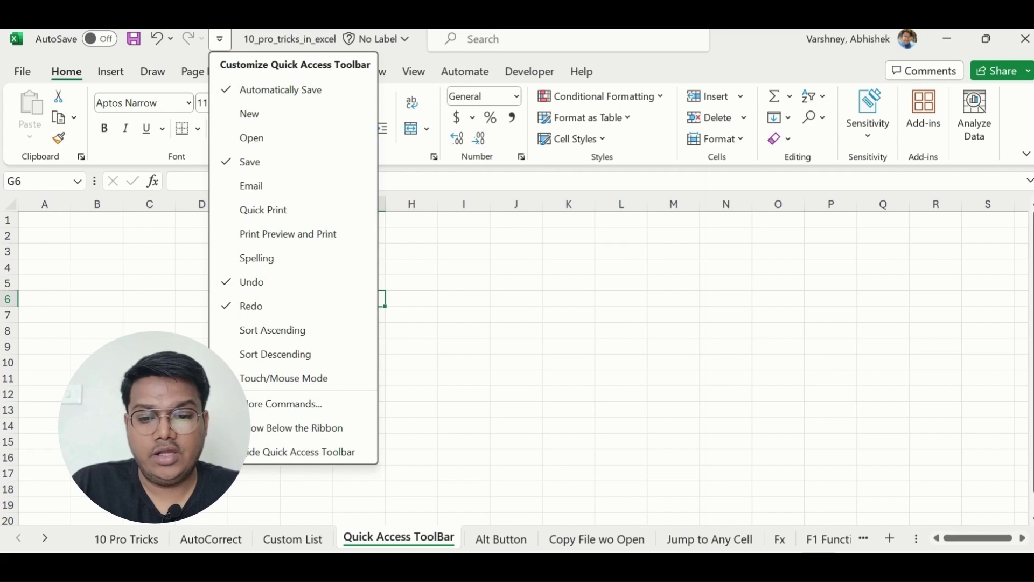
pyautogui.click(263, 210)
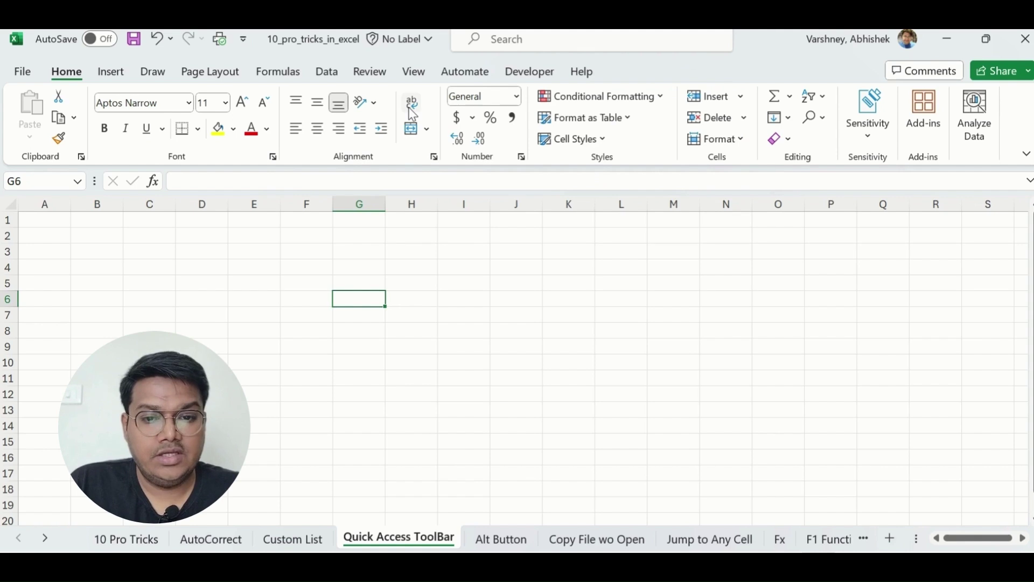
pyautogui.click(155, 75)
pyautogui.click(210, 79)
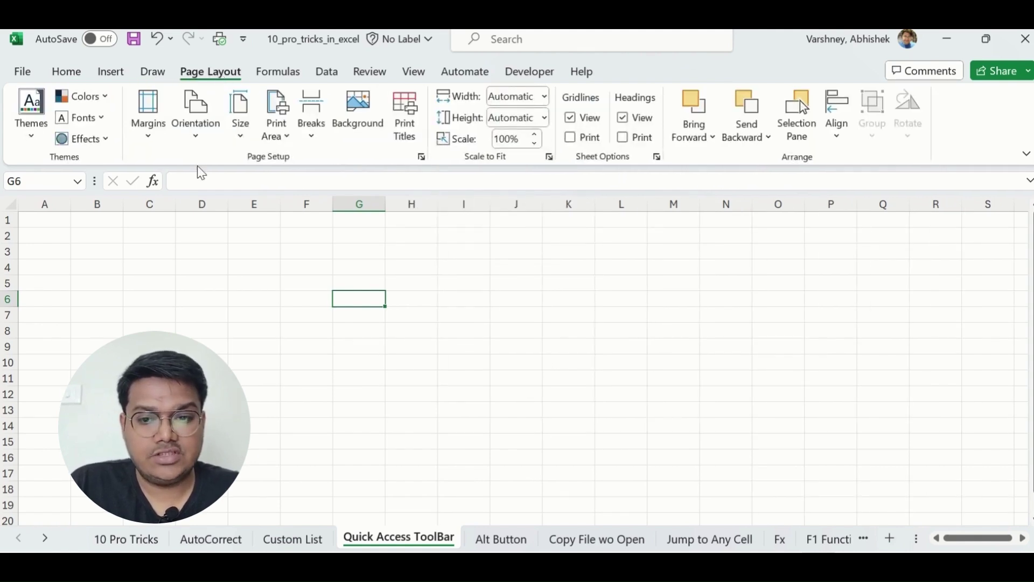
pyautogui.rightClick(200, 110)
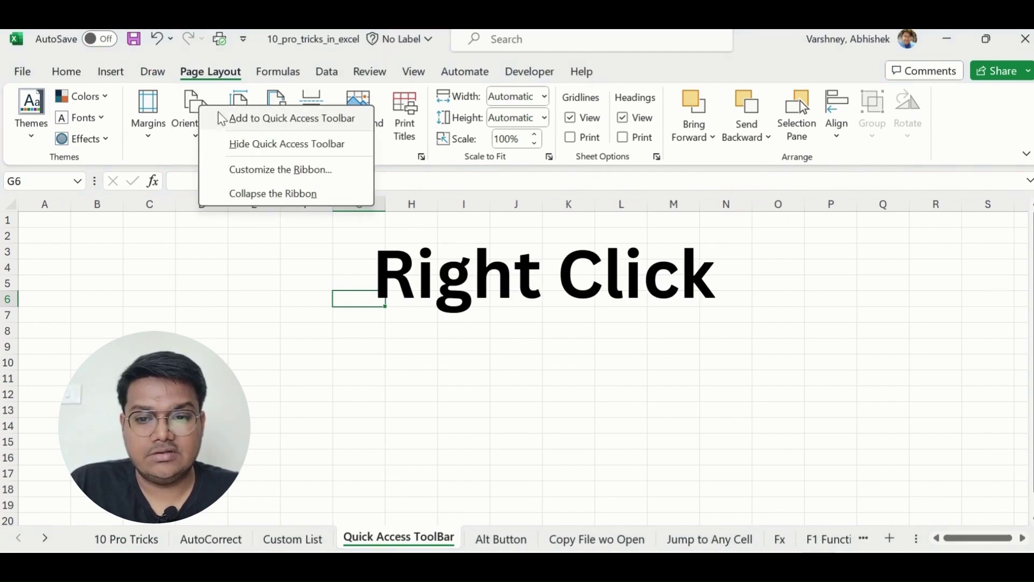
pyautogui.click(301, 120)
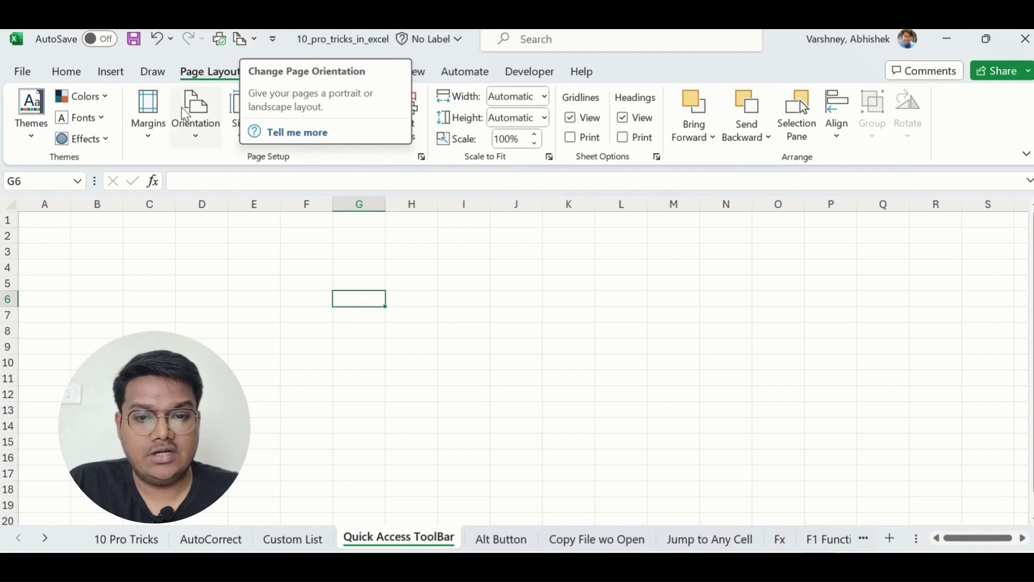
# Step: Add the Duplicate Values rule from Conditional Formatting's Highlight Cells Rules to the Quick Access Toolbar
pyautogui.click(81, 76)
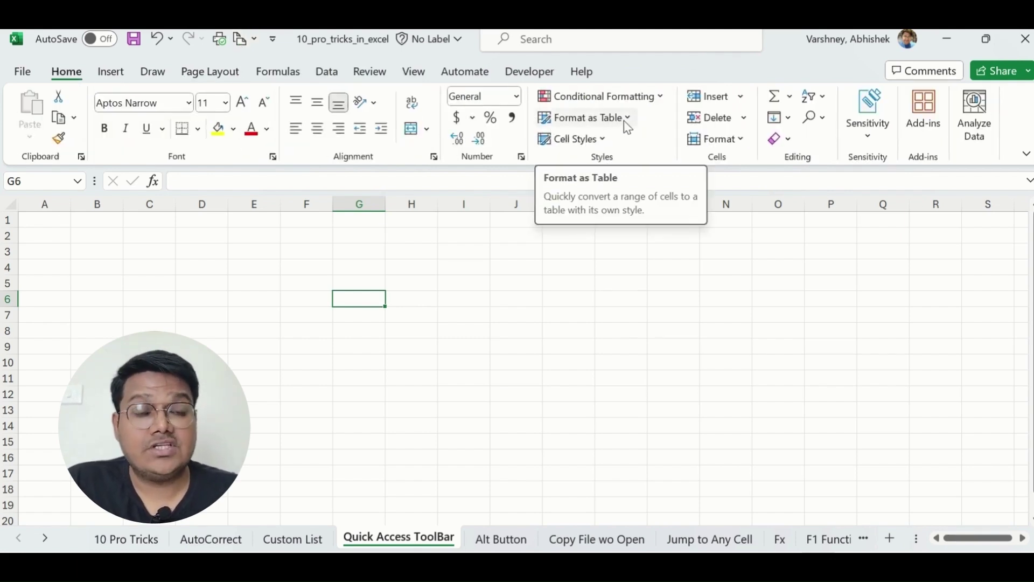
pyautogui.click(660, 97)
pyautogui.moveTo(670, 126)
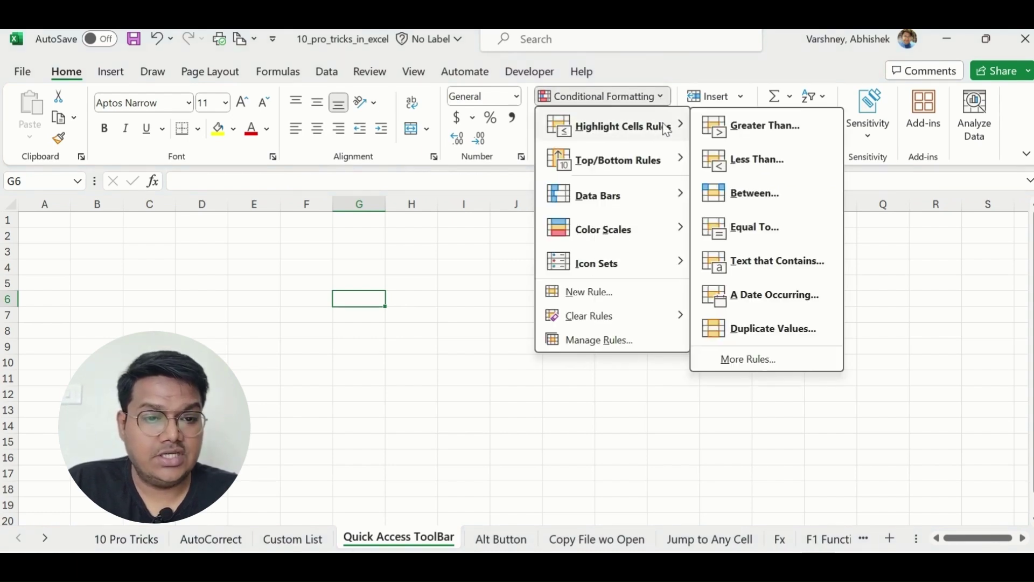
pyautogui.rightClick(764, 332)
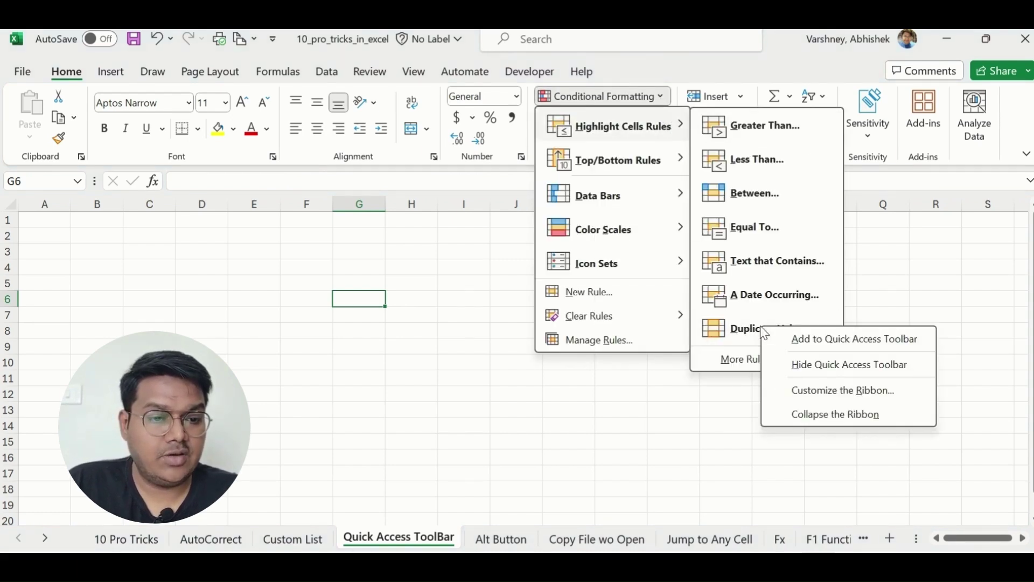
pyautogui.click(798, 340)
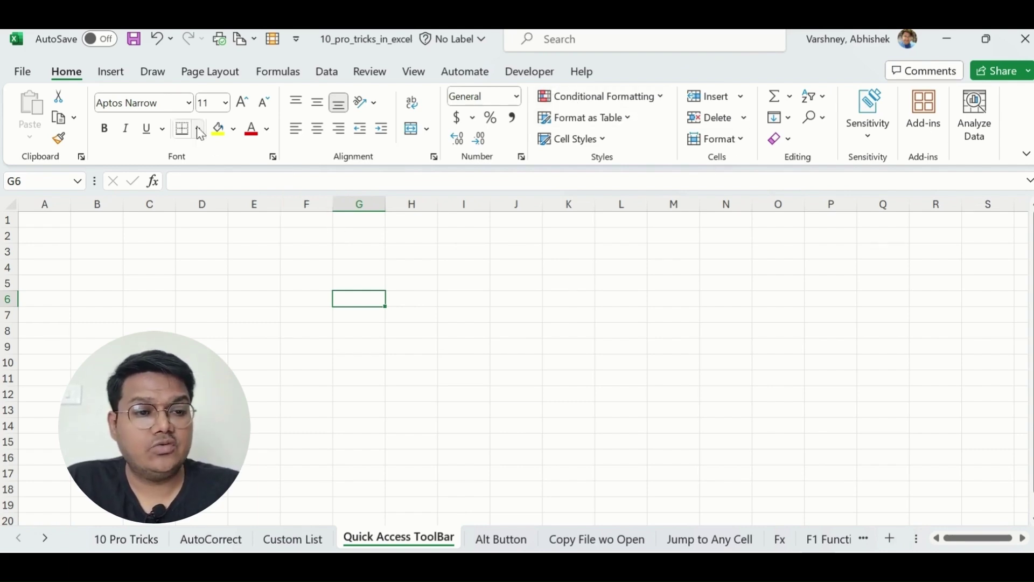
pyautogui.click(155, 76)
pyautogui.click(204, 78)
pyautogui.click(281, 75)
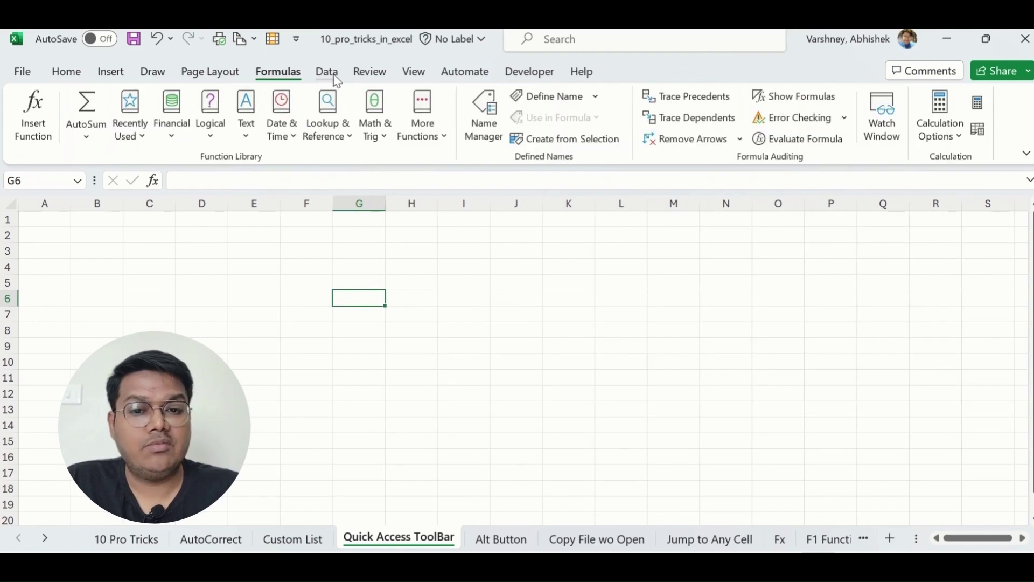
pyautogui.click(327, 74)
pyautogui.click(370, 74)
pyautogui.click(417, 76)
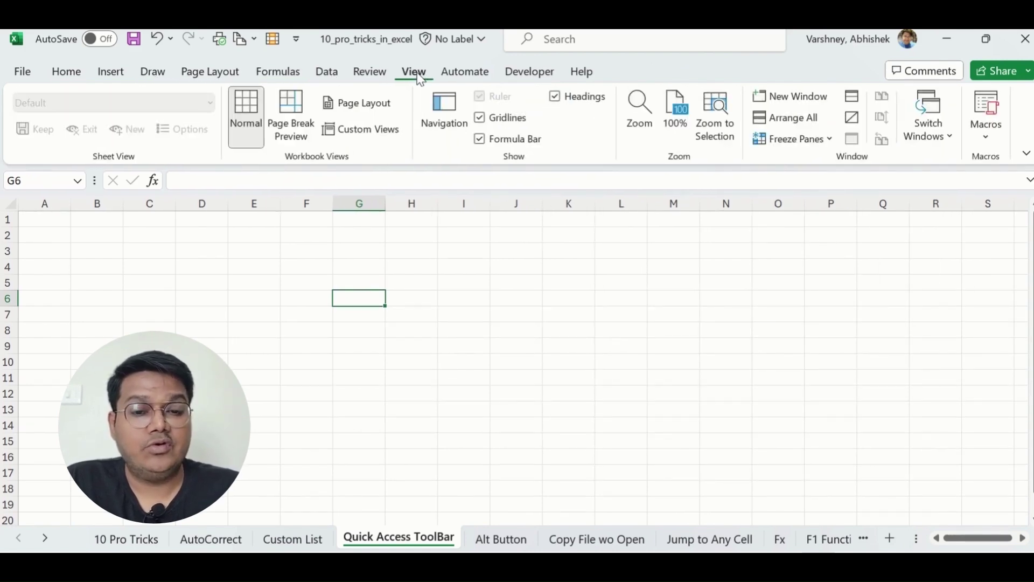
pyautogui.click(461, 75)
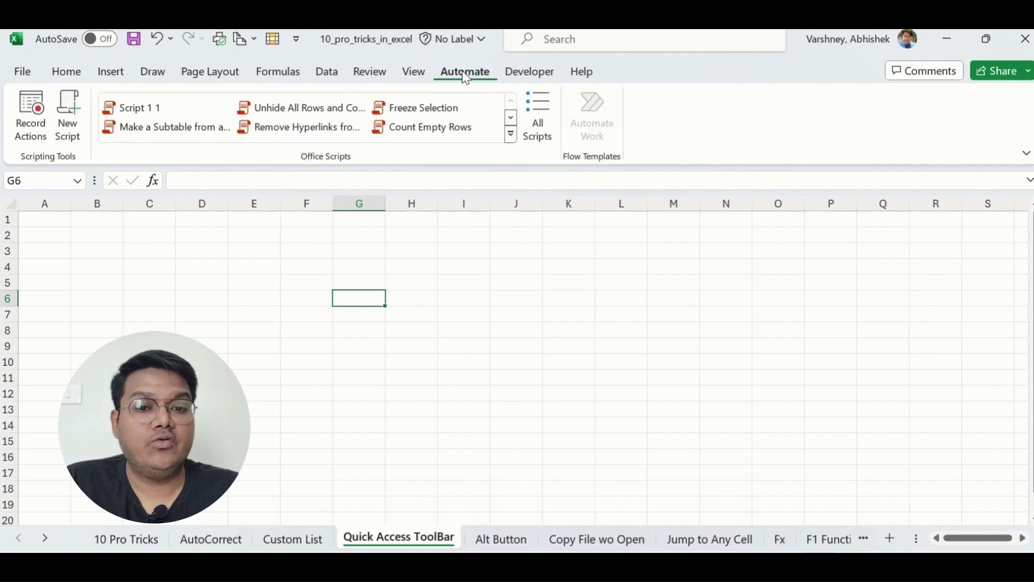
pyautogui.click(520, 76)
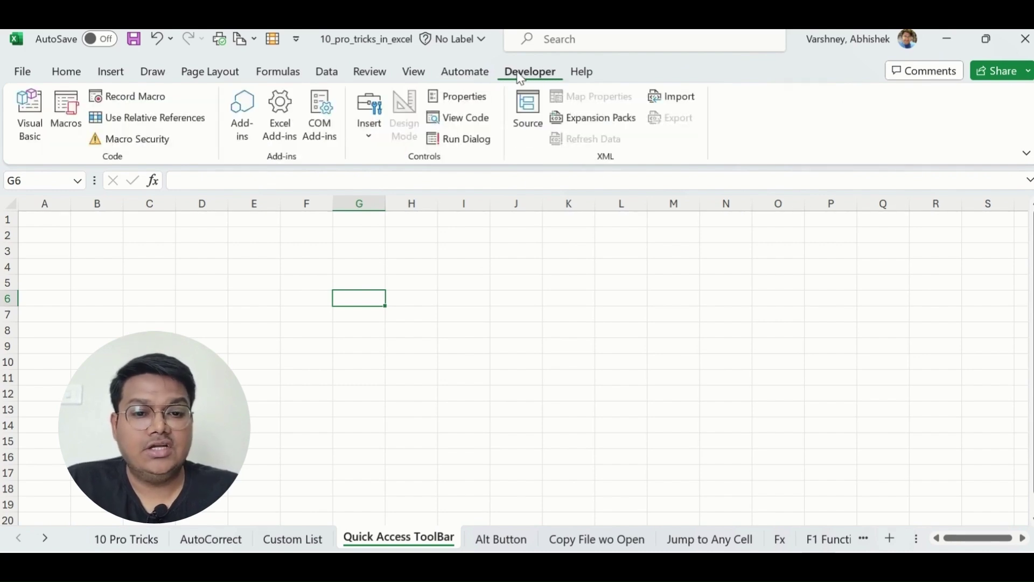
pyautogui.click(67, 72)
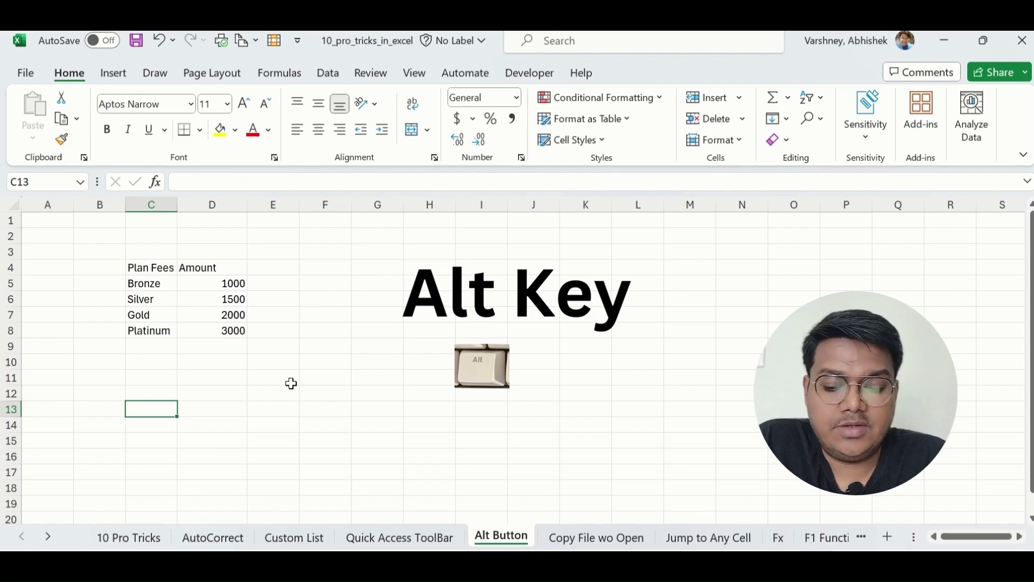
# Step: Display the ribbon key tips and view the cell Insert options on the Alt Button sheet, and close them without choosing one
pyautogui.press('alt')
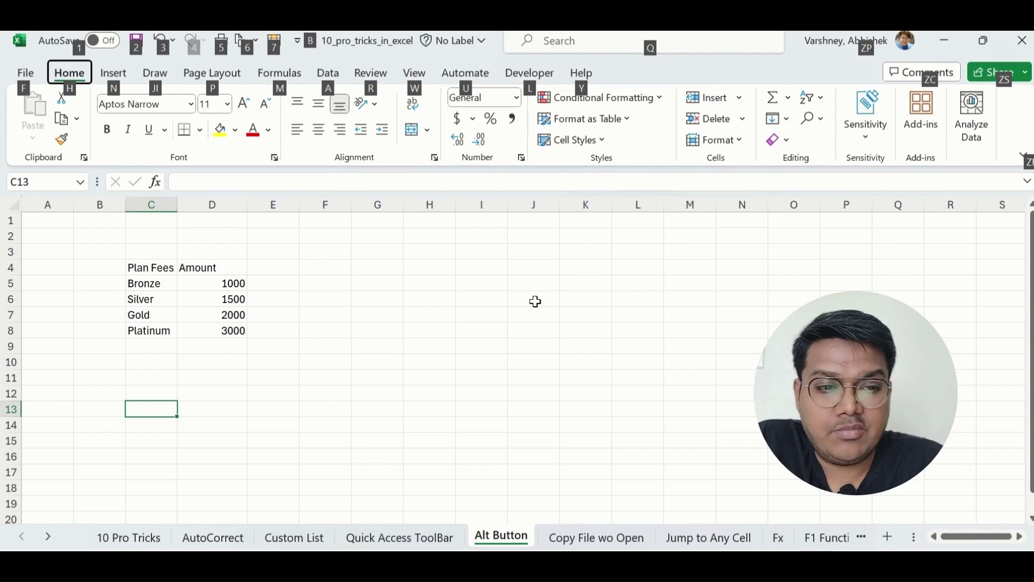
pyautogui.press('h')
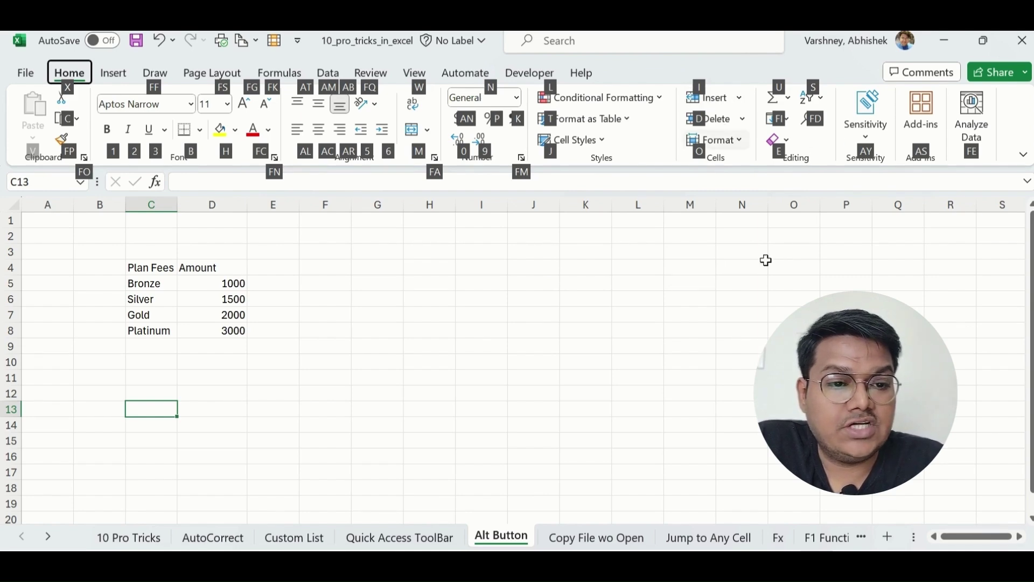
pyautogui.press('i')
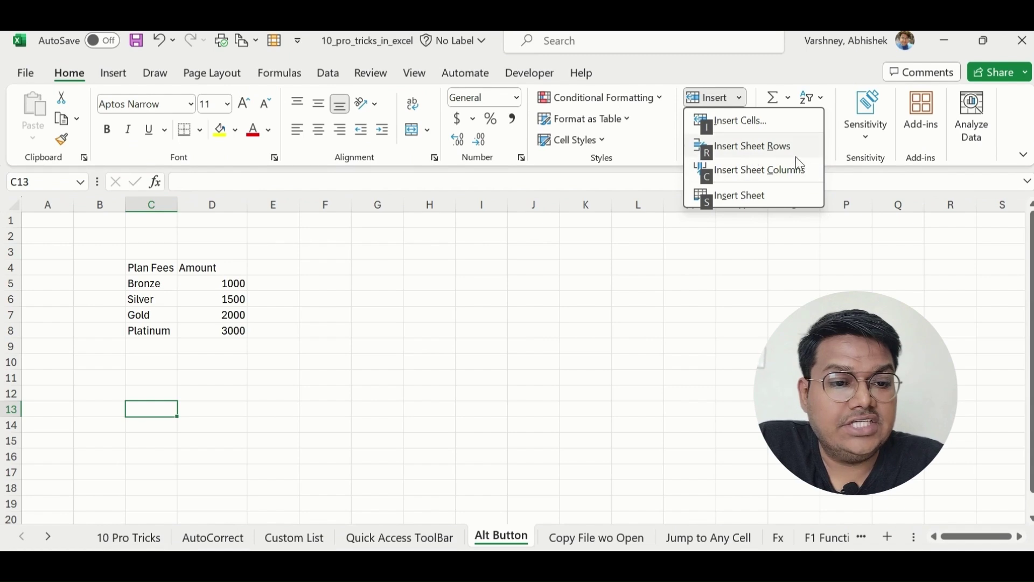
pyautogui.press('Escape')
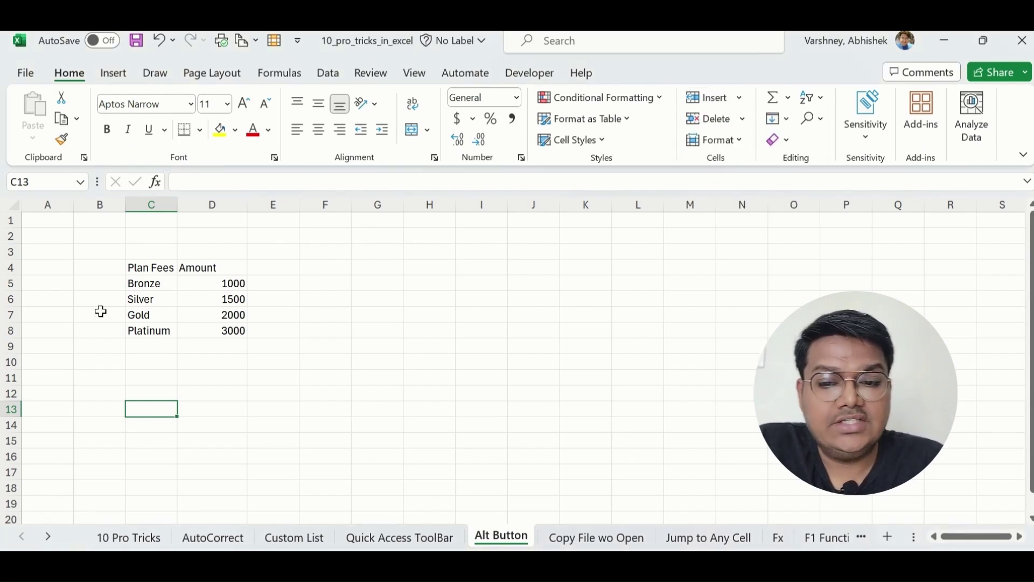
# Step: Apply a filter to the plan fees table in C4:D8 on the Alt Button sheet using the ribbon key tips
pyautogui.moveTo(153, 268); pyautogui.dragTo(233, 326)
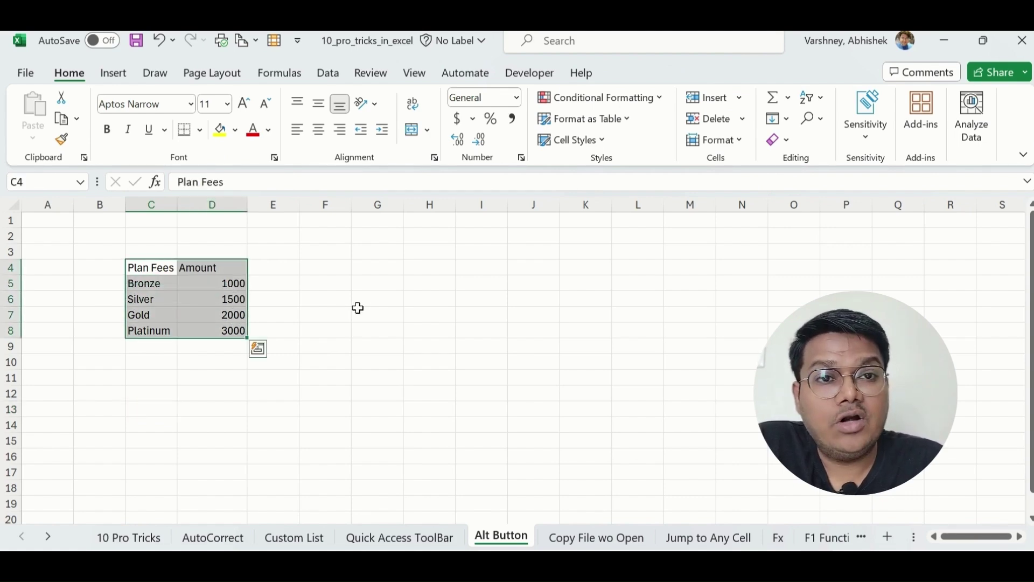
pyautogui.press('alt')
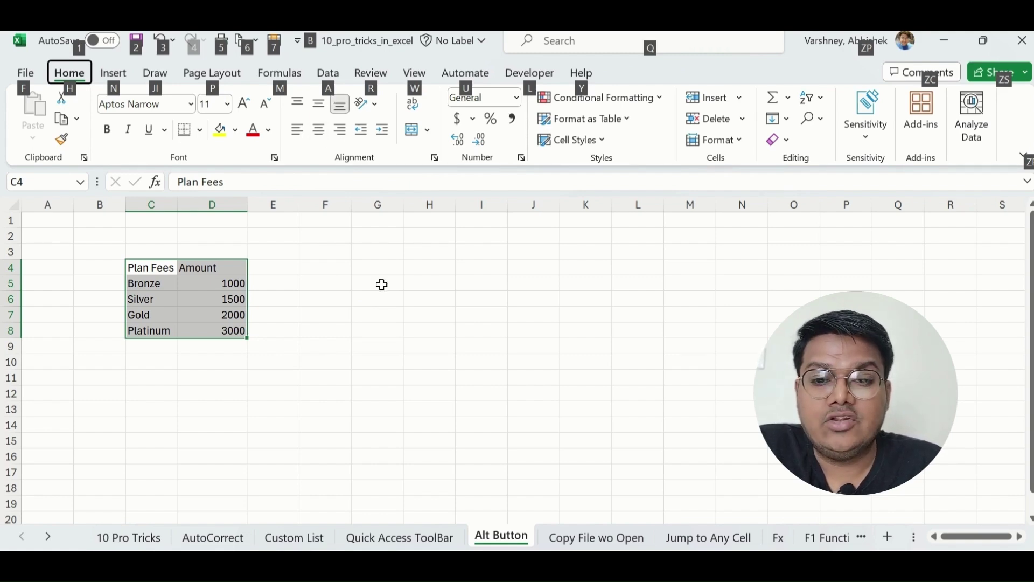
pyautogui.press('a')
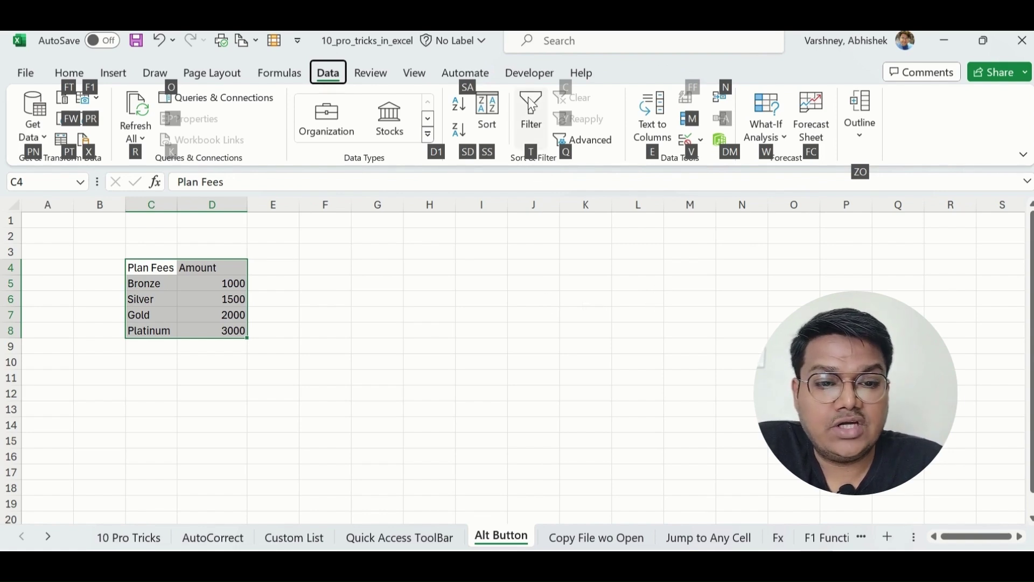
pyautogui.press('t')
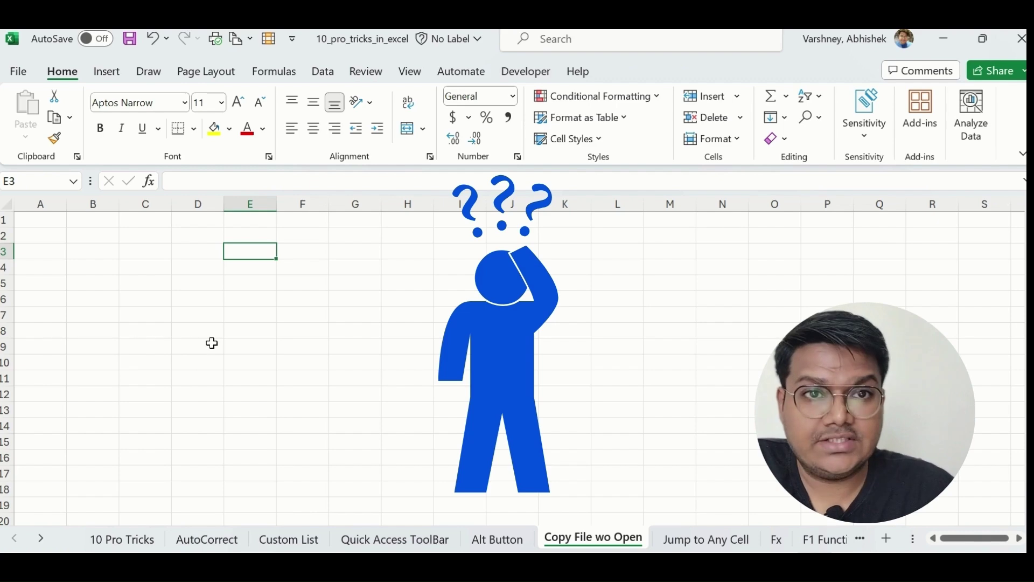
# Step: Open a copy of the Basic_formula workbook from the list of recent files
pyautogui.click(18, 73)
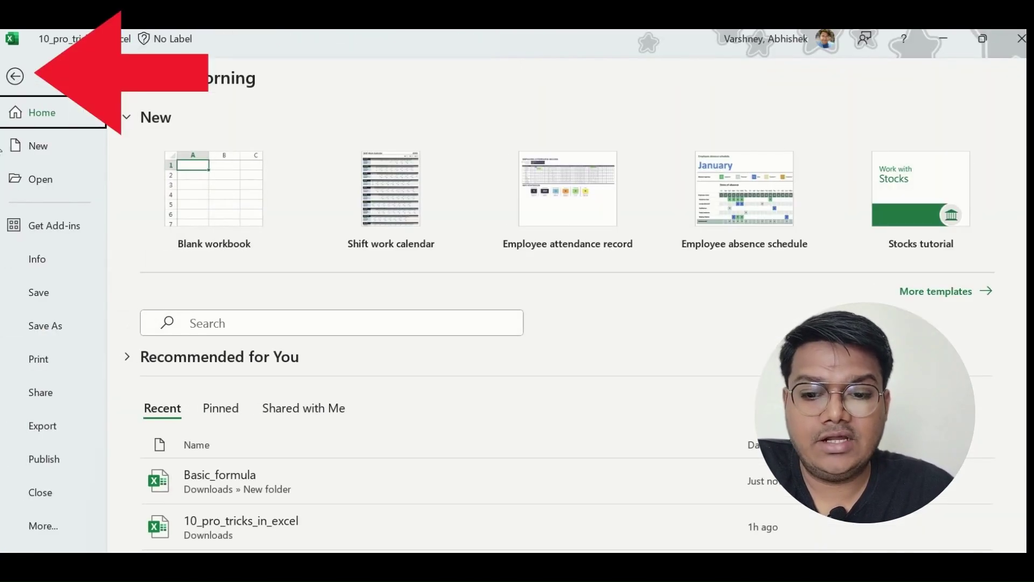
pyautogui.scroll(-3, 309, 452)
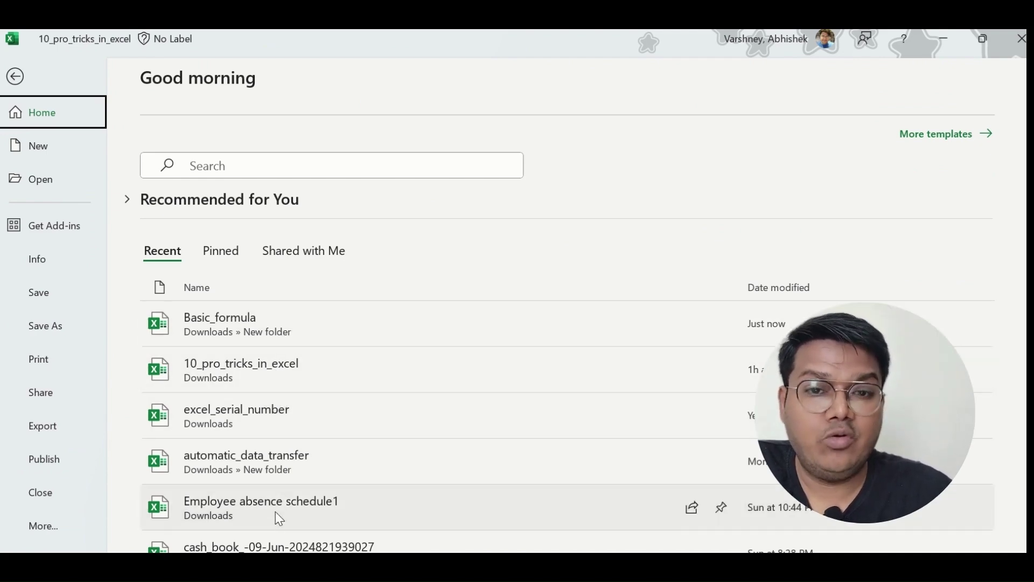
pyautogui.rightClick(224, 322)
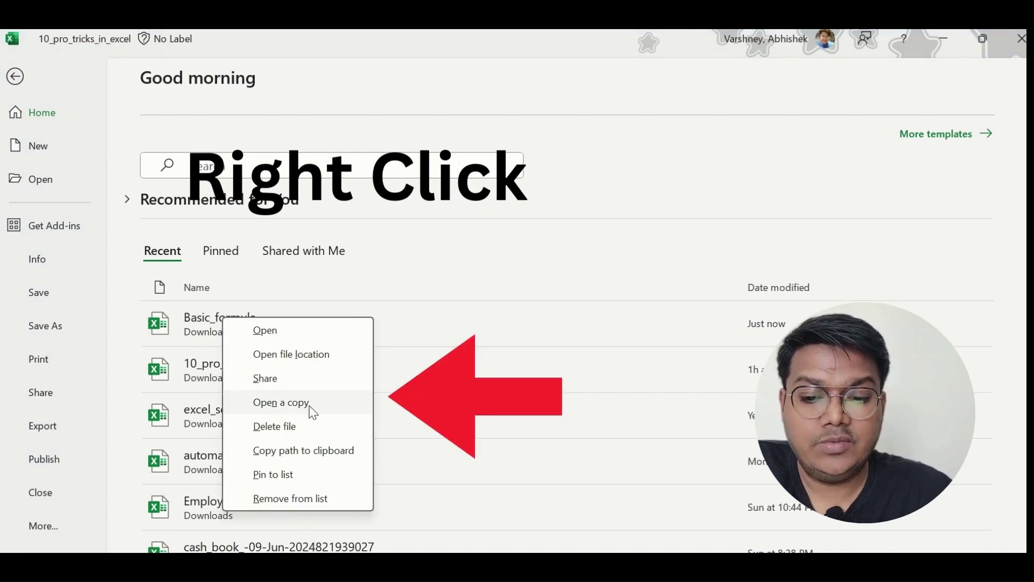
pyautogui.click(281, 404)
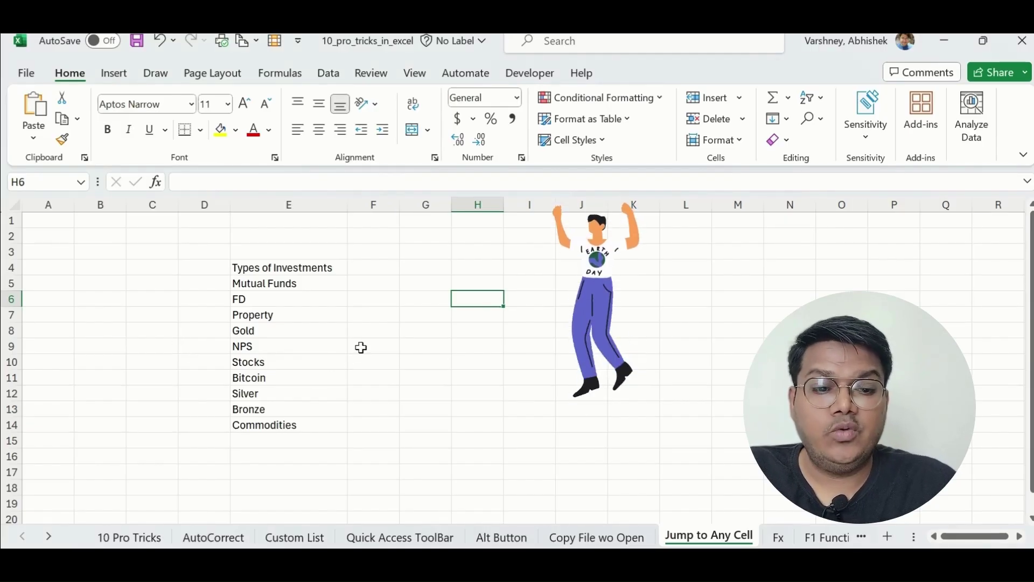
pyautogui.click(303, 274)
pyautogui.click(293, 286)
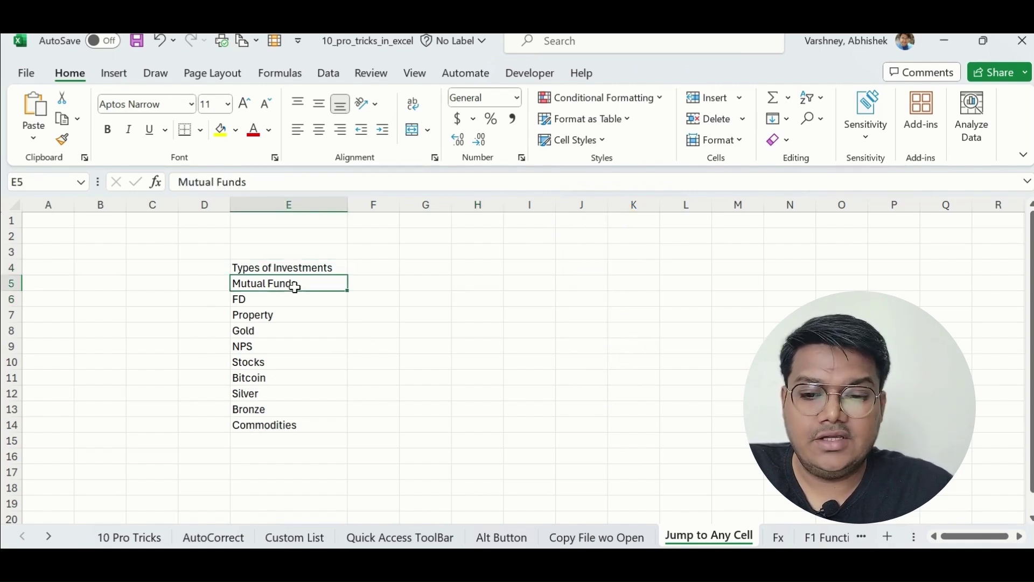
pyautogui.click(294, 331)
pyautogui.click(277, 395)
pyautogui.click(750, 310)
pyautogui.click(302, 318)
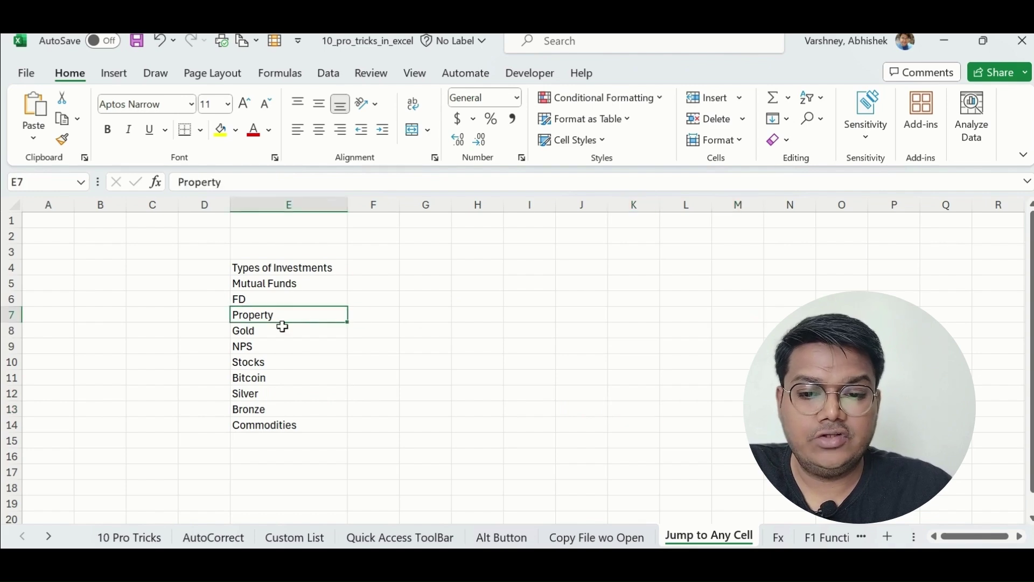
pyautogui.click(140, 310)
pyautogui.scroll(-3, 435, 335)
pyautogui.scroll(3, 435, 334)
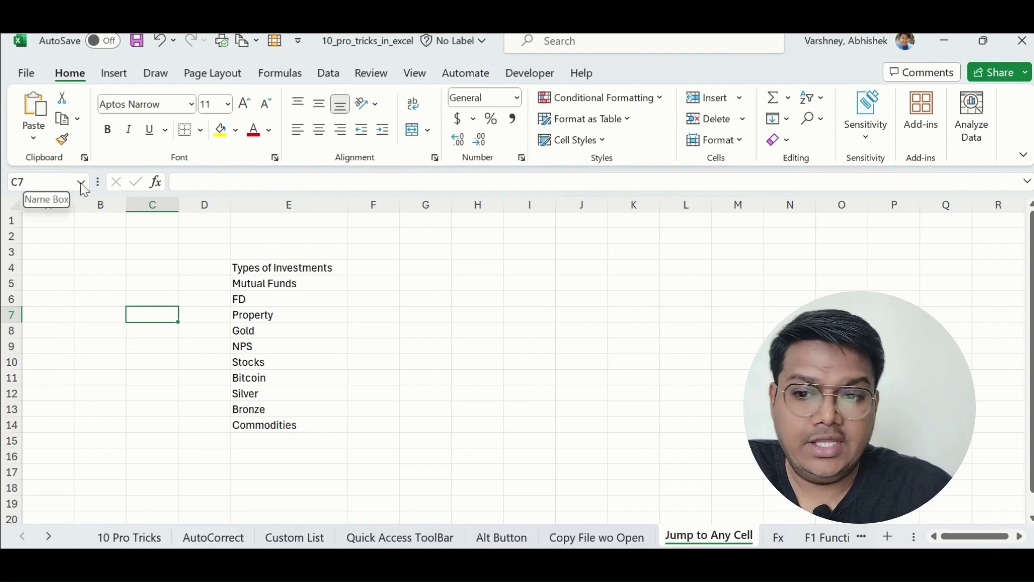
# Step: Jump to cell E14 and back up to E4 on the Jump to Any Cell sheet using the Name Box
pyautogui.click(58, 178)
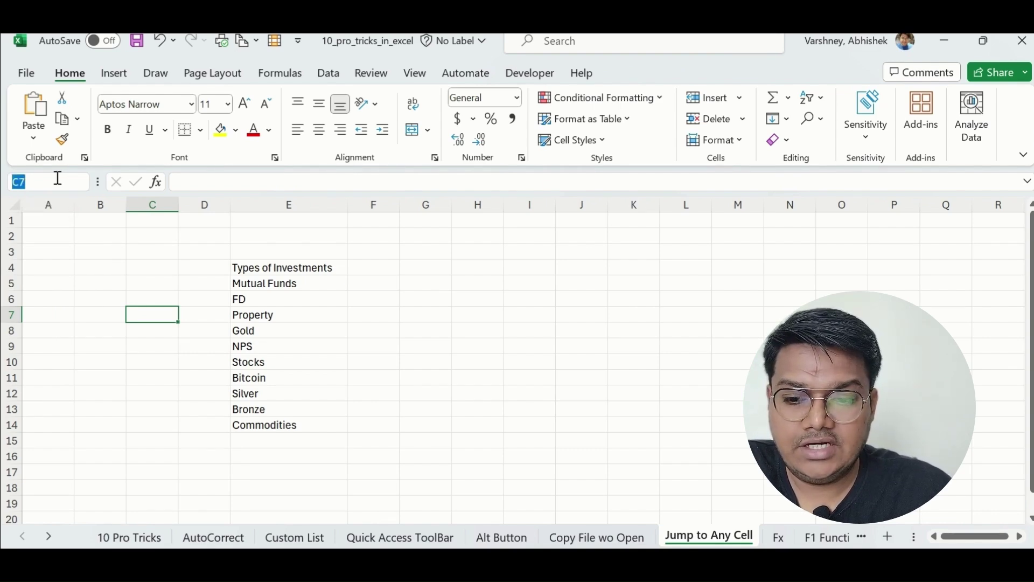
pyautogui.write('4')
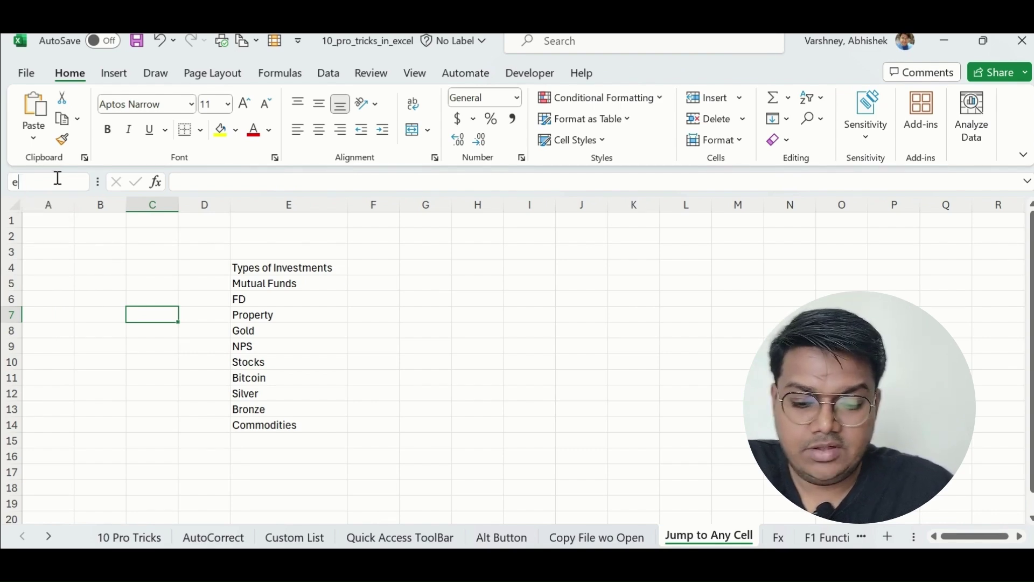
pyautogui.write('14')
pyautogui.press('Return')
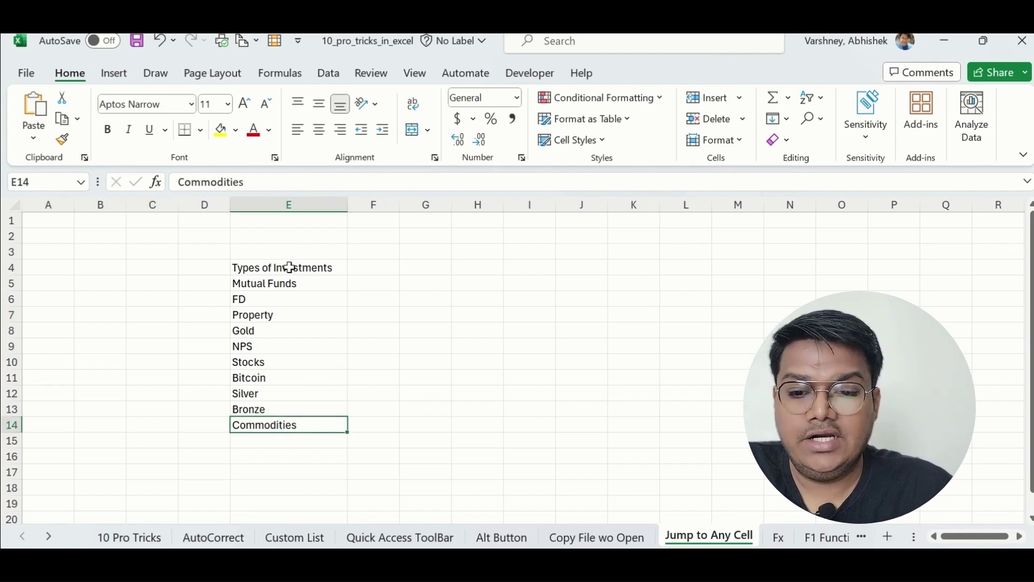
pyautogui.click(46, 181)
pyautogui.write('e4')
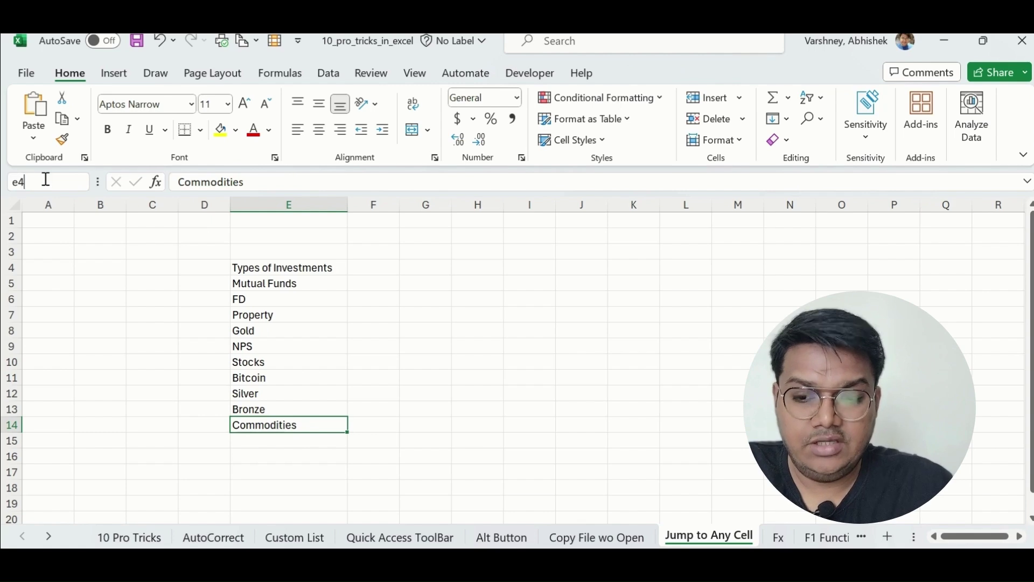
pyautogui.press('Return')
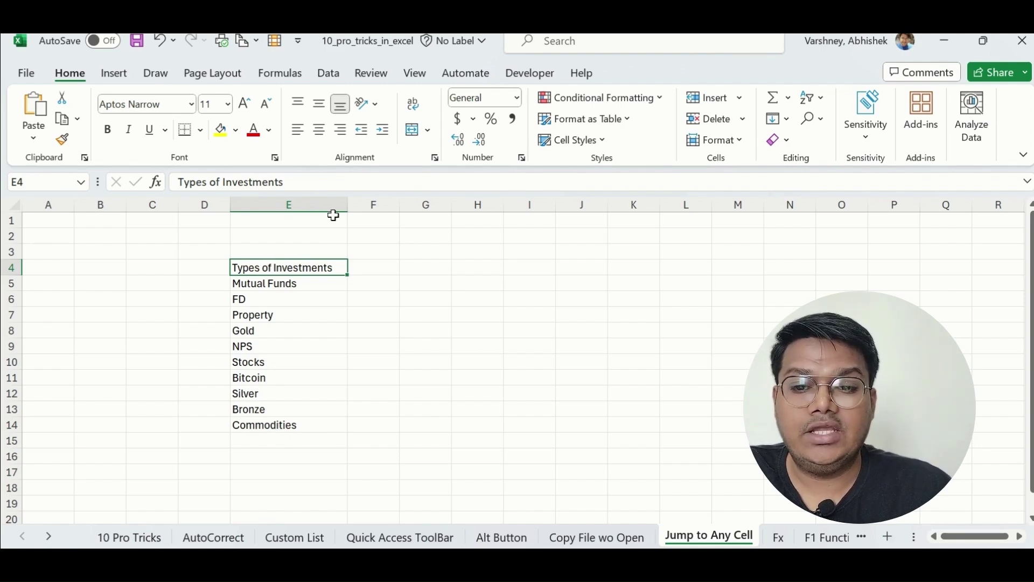
# Step: Jump to cell E100 and return to E1 on the Jump to Any Cell sheet using the Name Box
pyautogui.click(62, 179)
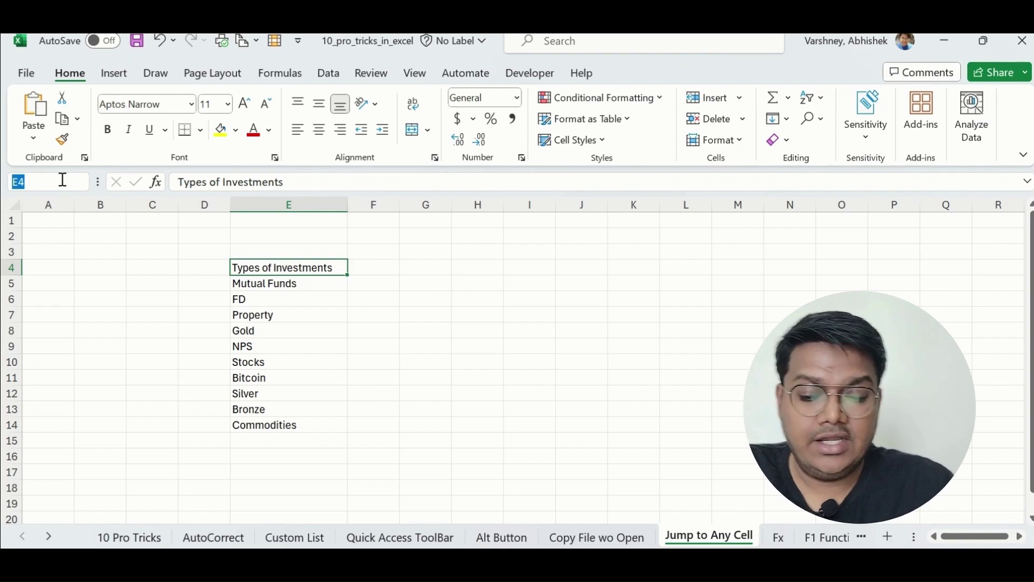
pyautogui.write('e100')
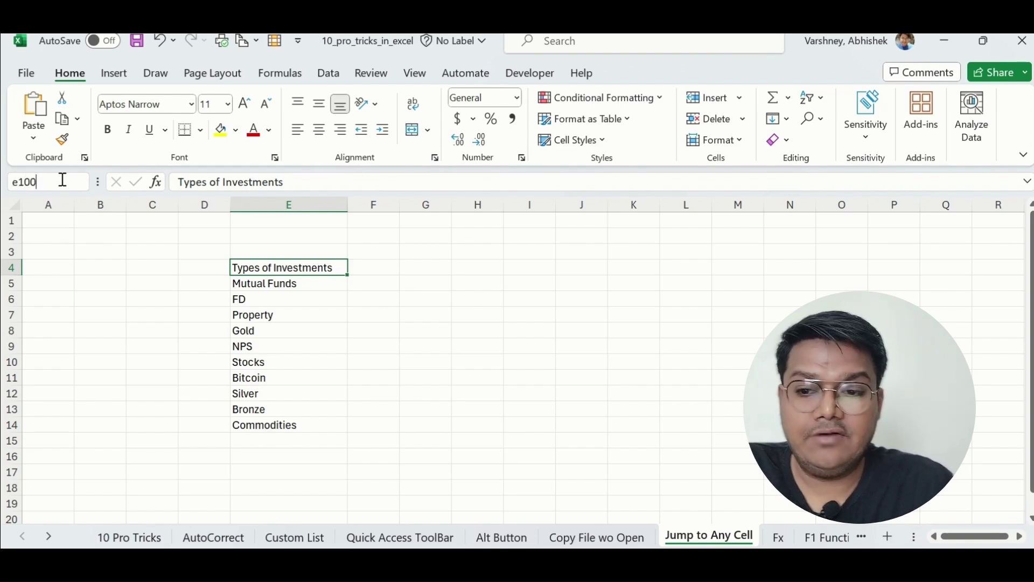
pyautogui.press('Return')
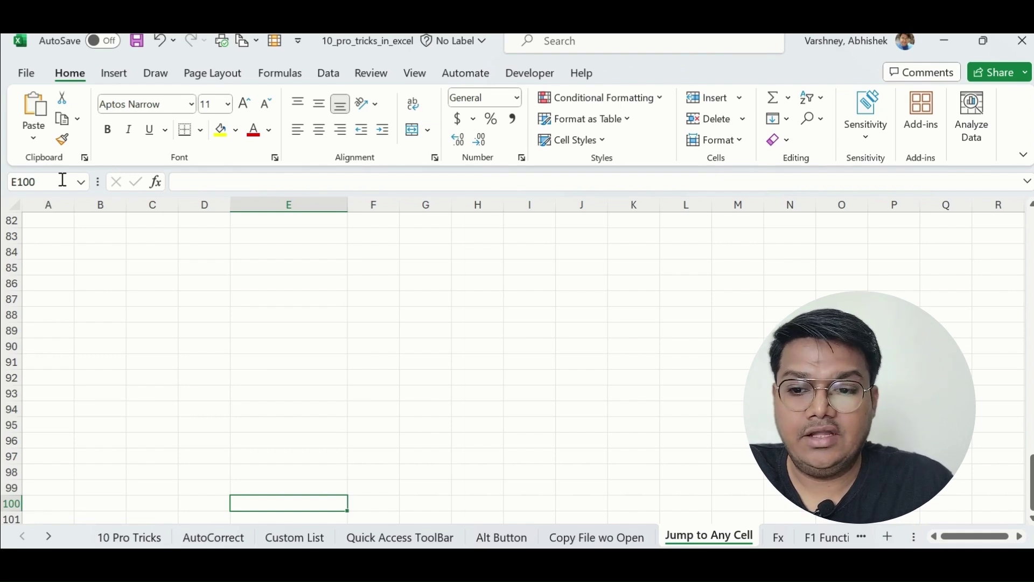
pyautogui.click(62, 179)
pyautogui.click(62, 179)
pyautogui.press('BackSpace')
pyautogui.press('BackSpace')
pyautogui.press('BackSpace')
pyautogui.write('1')
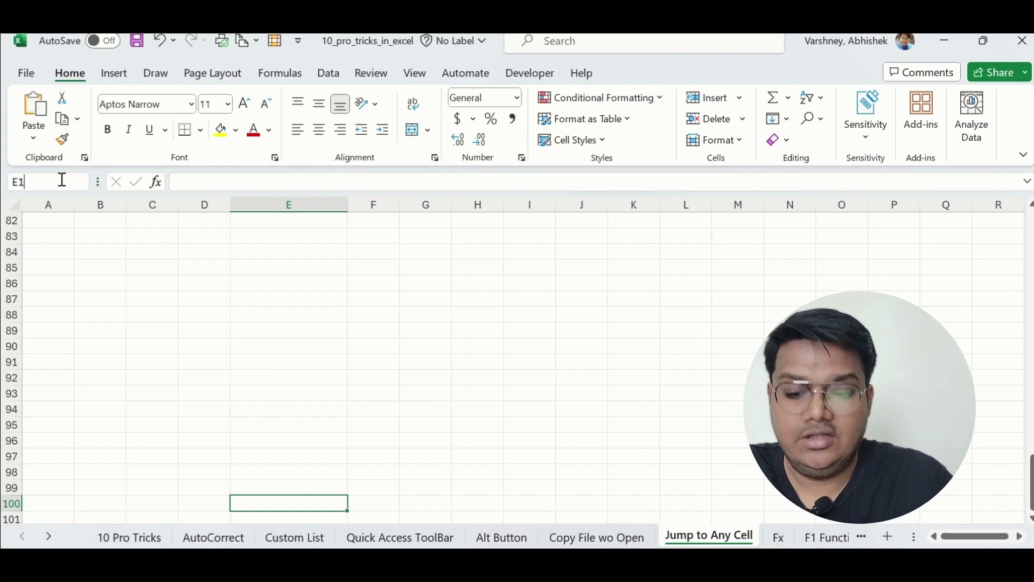
pyautogui.press('Return')
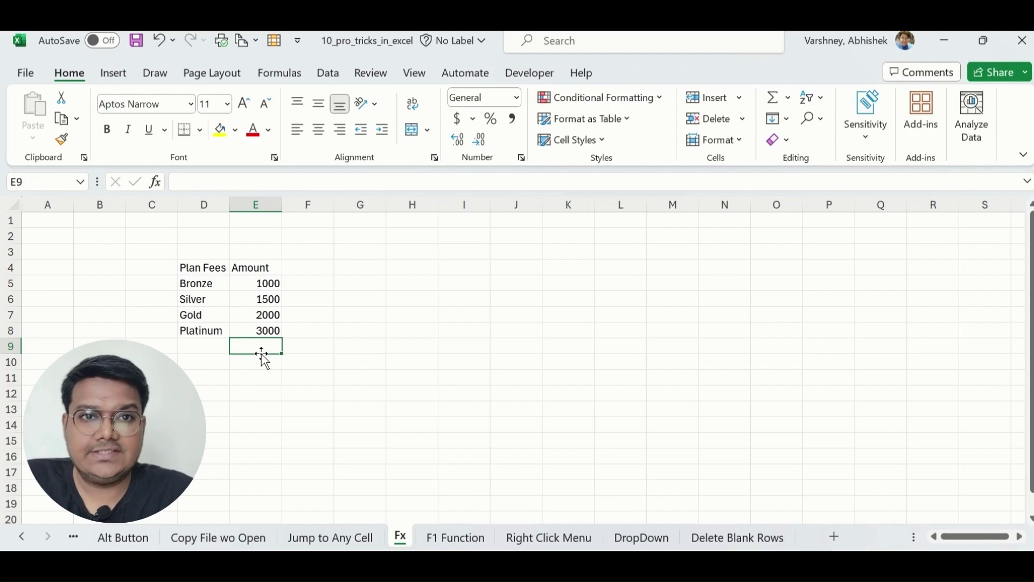
# Step: Search Insert Function for "sum" and insert the SUM function in cell E9 of the Fx sheet
pyautogui.click(156, 184)
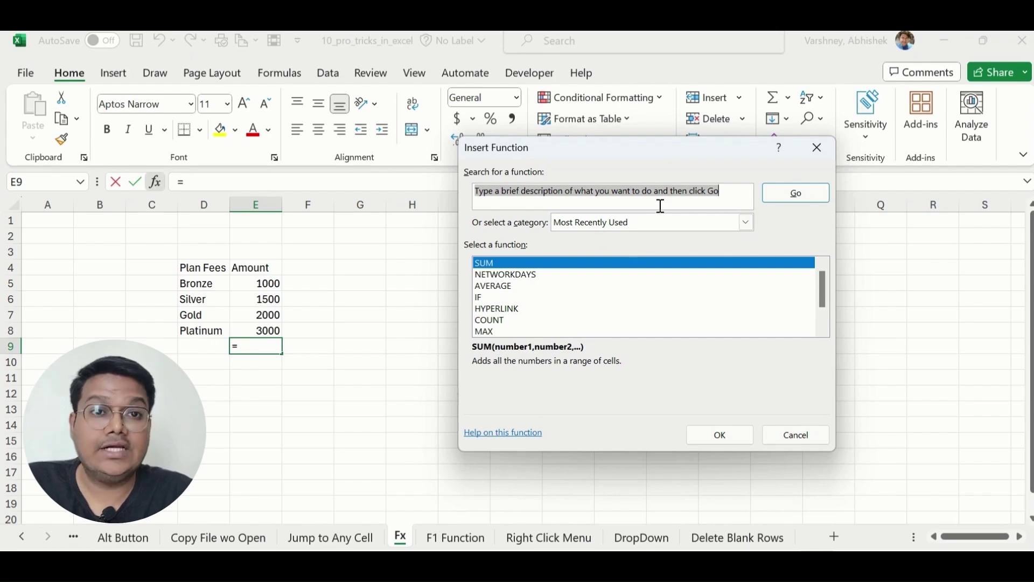
pyautogui.write('sum')
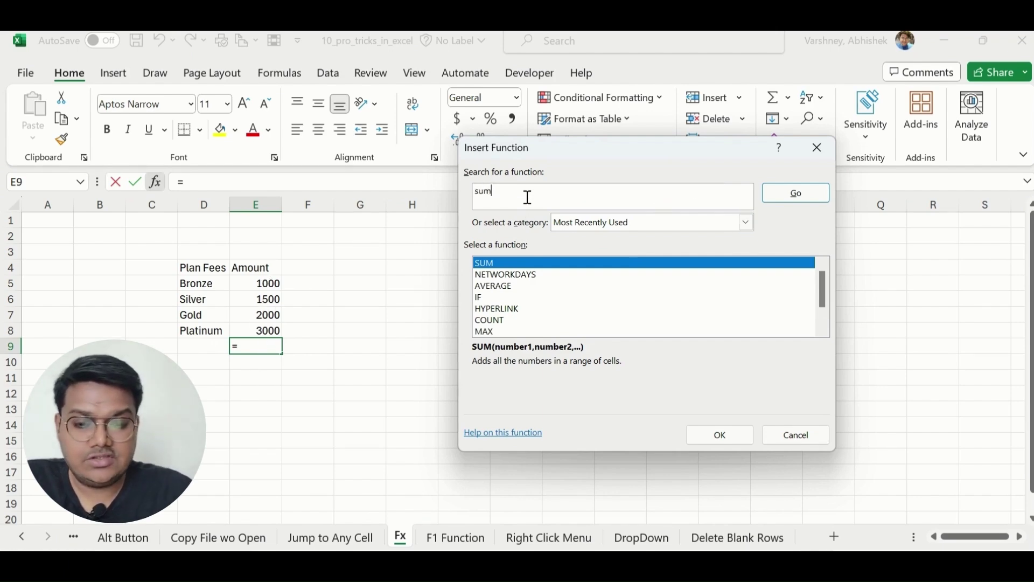
pyautogui.click(799, 194)
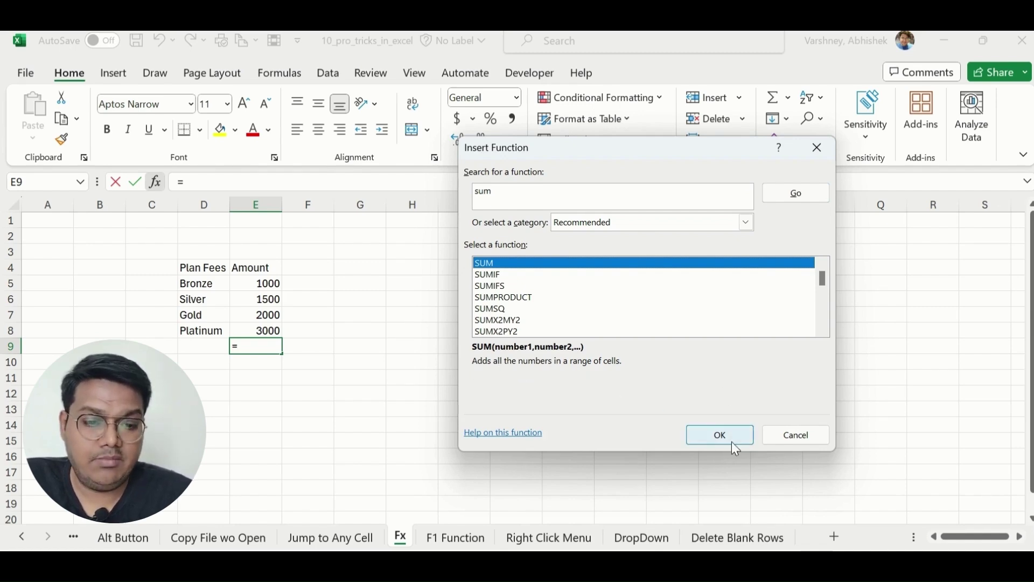
pyautogui.click(716, 428)
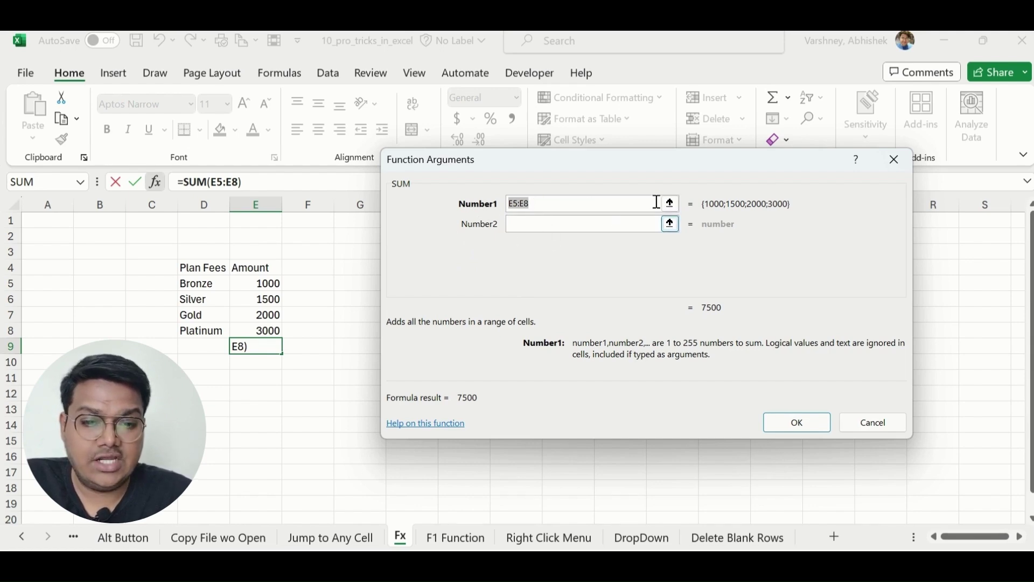
# Step: Replace the suggested range in the SUM arguments with cell E5 as Number1 and cell E6 as Number2
pyautogui.press('BackSpace')
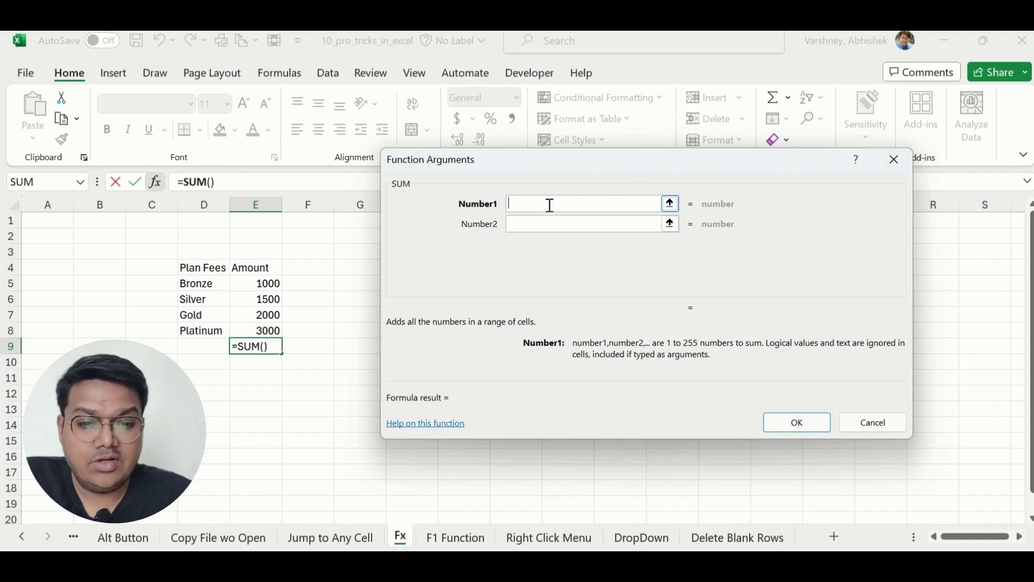
pyautogui.click(670, 203)
pyautogui.click(278, 285)
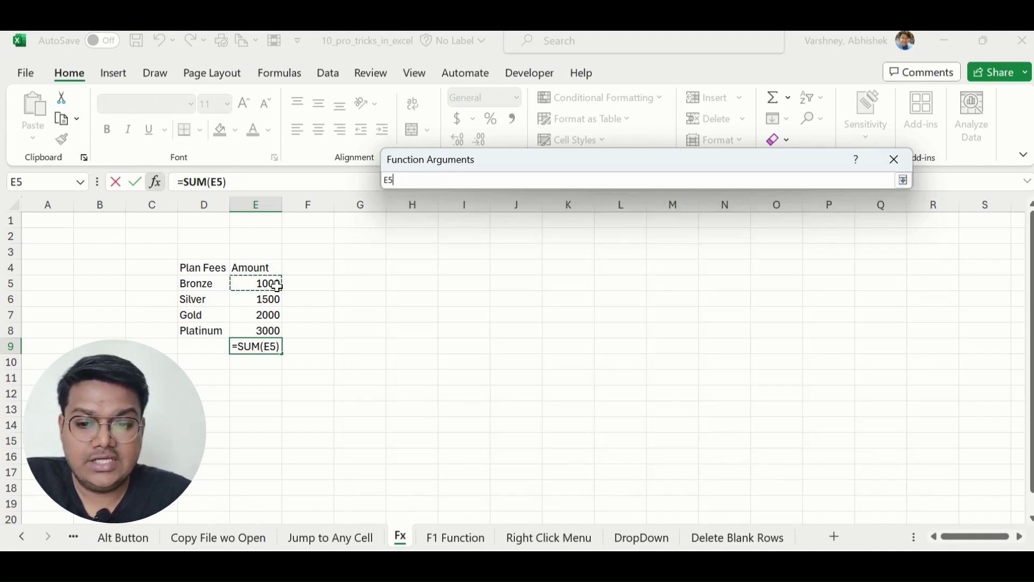
pyautogui.click(903, 180)
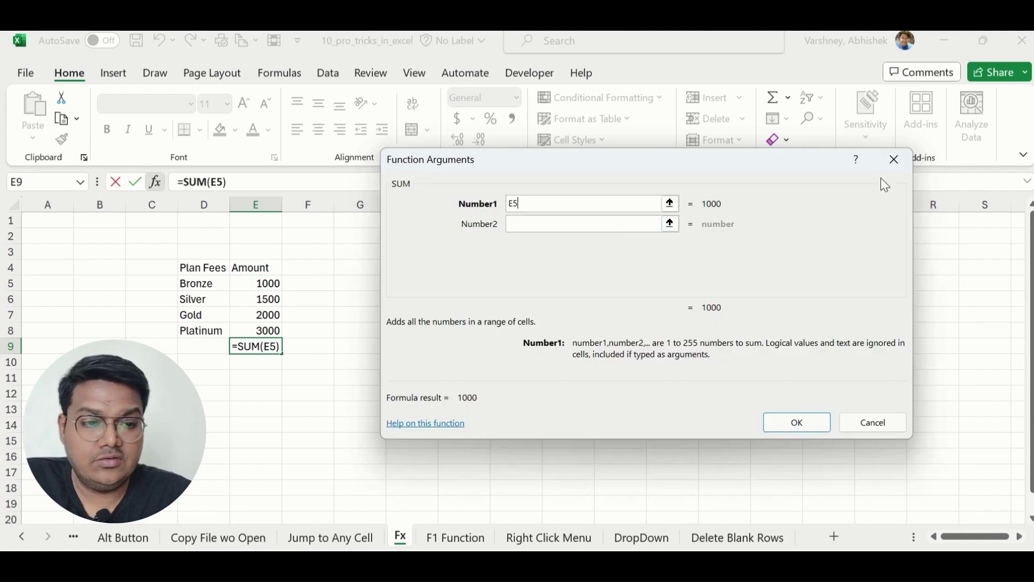
pyautogui.click(670, 224)
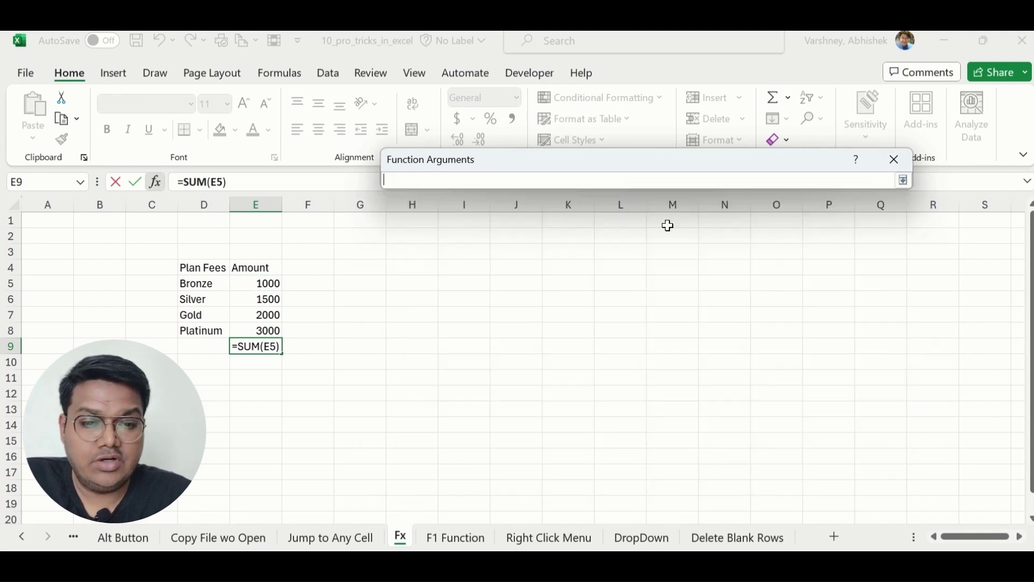
pyautogui.click(248, 301)
pyautogui.click(904, 180)
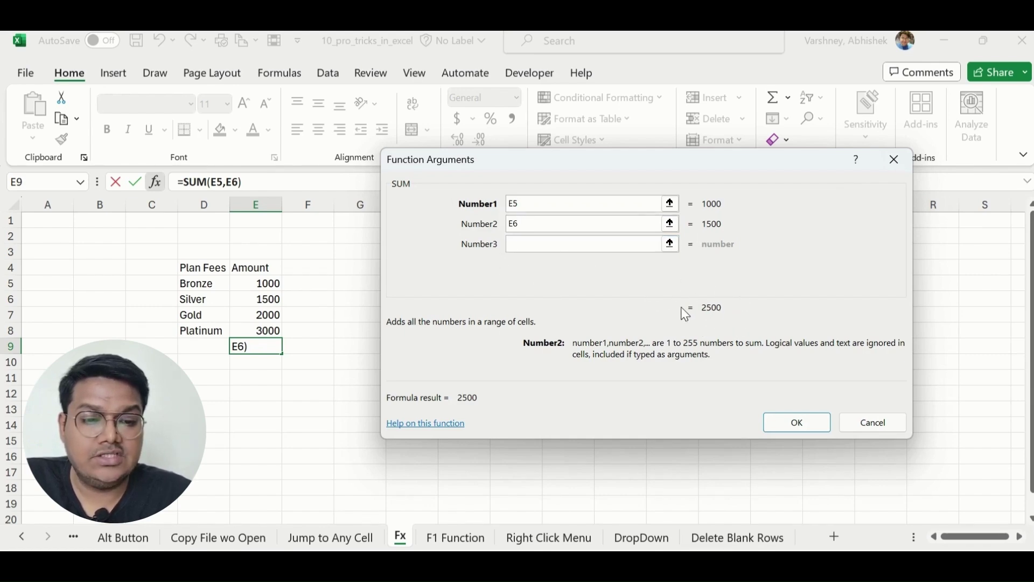
# Step: Add cells E7 and E8 as Number3 and Number4, complete the SUM formula in E9, and review its arguments
pyautogui.click(670, 244)
pyautogui.click(264, 318)
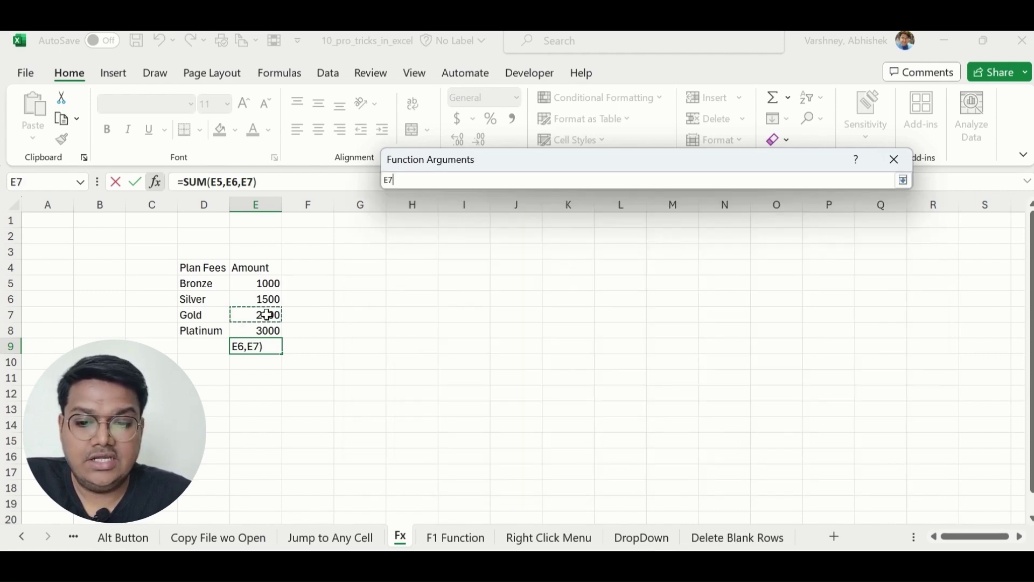
pyautogui.click(903, 180)
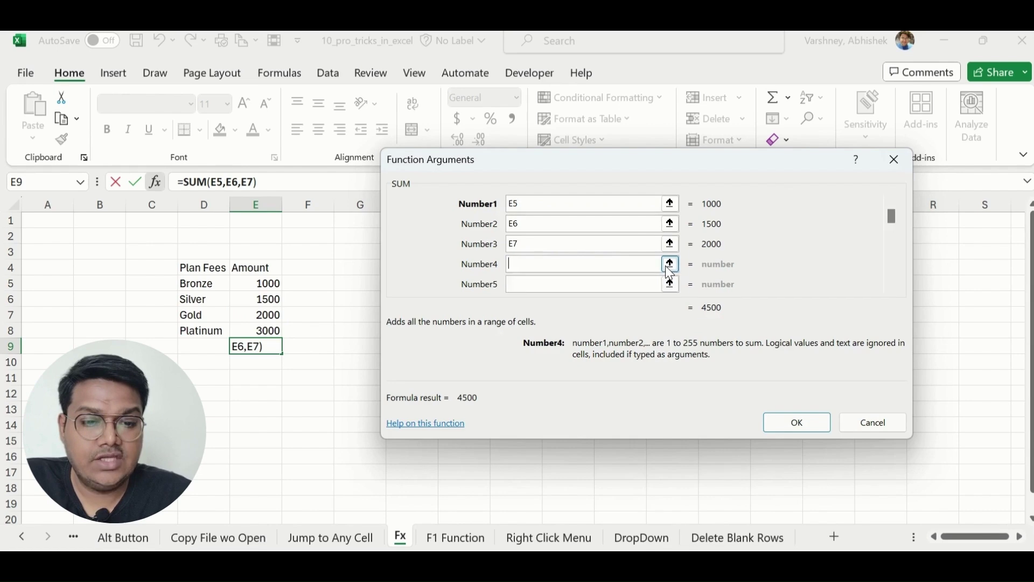
pyautogui.click(670, 264)
pyautogui.click(269, 331)
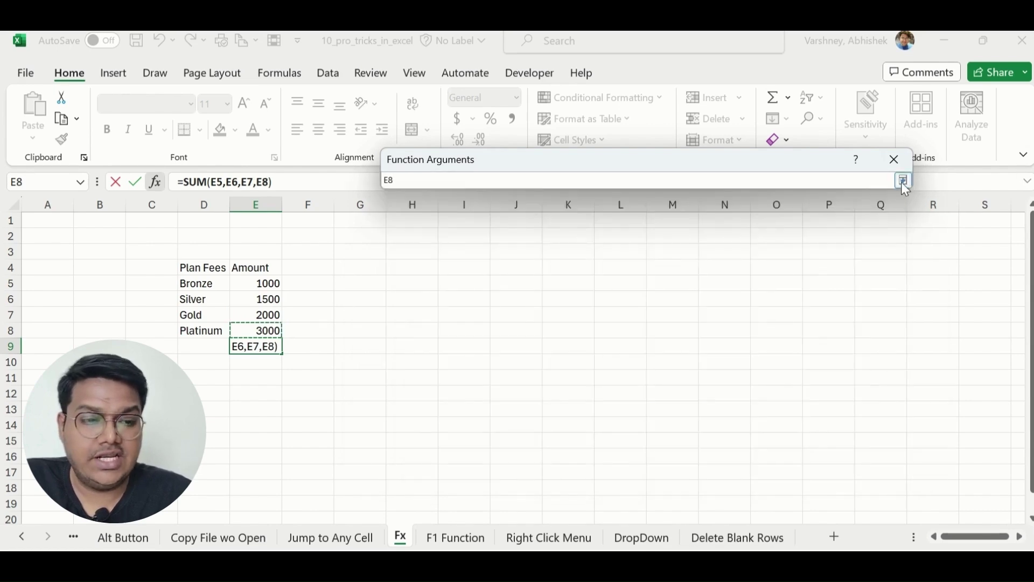
pyautogui.click(903, 180)
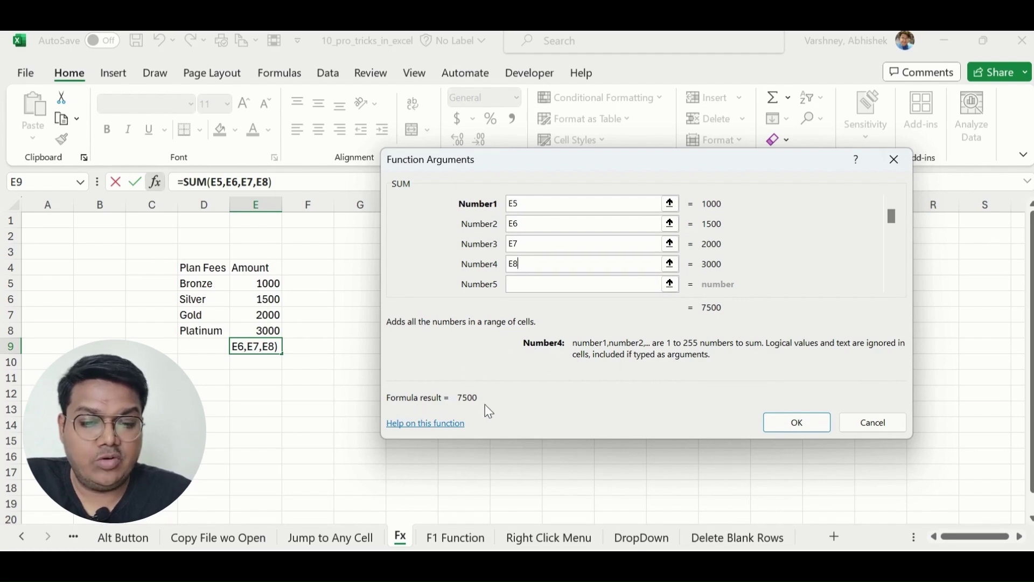
pyautogui.click(787, 420)
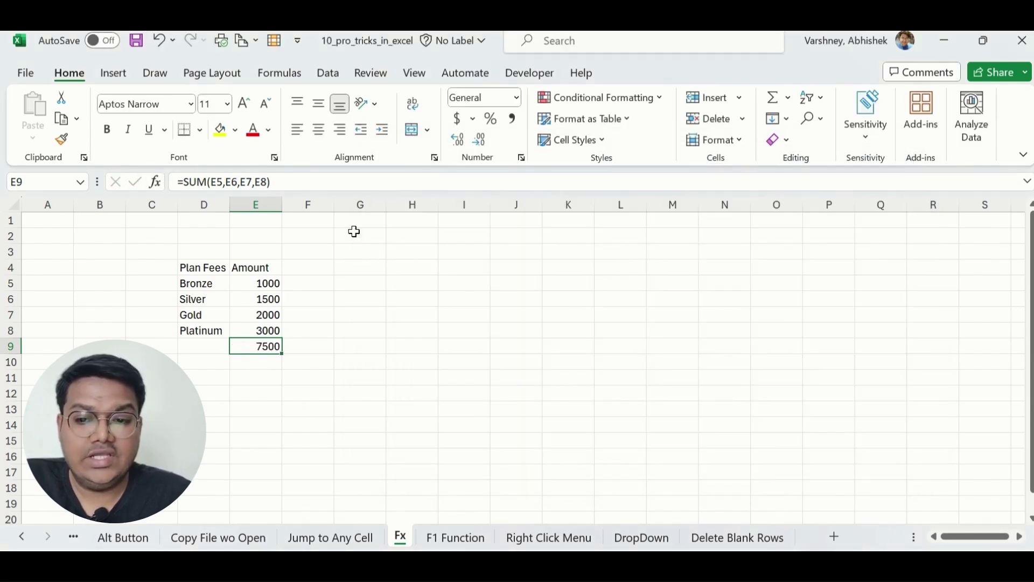
pyautogui.click(158, 185)
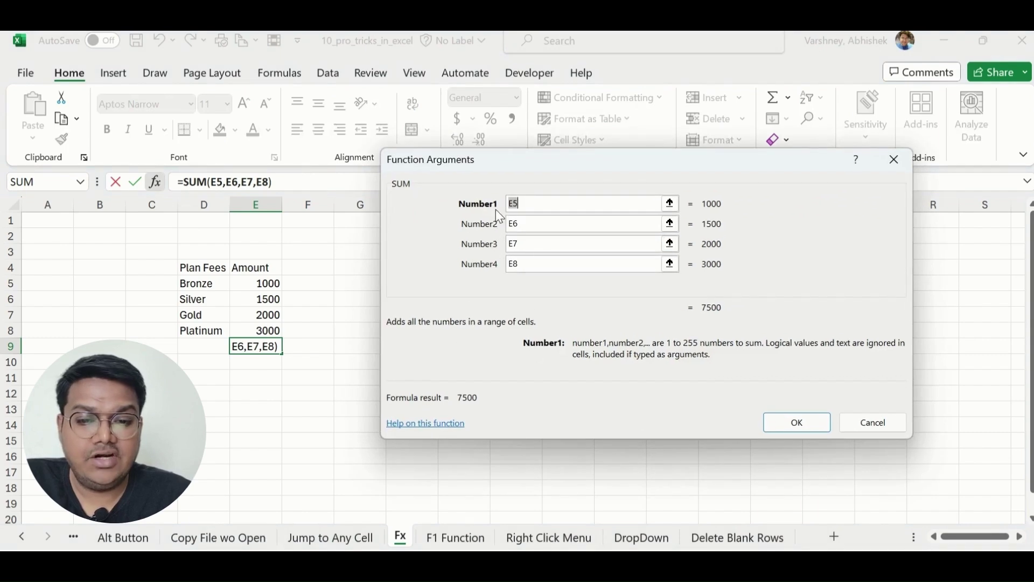
pyautogui.click(871, 422)
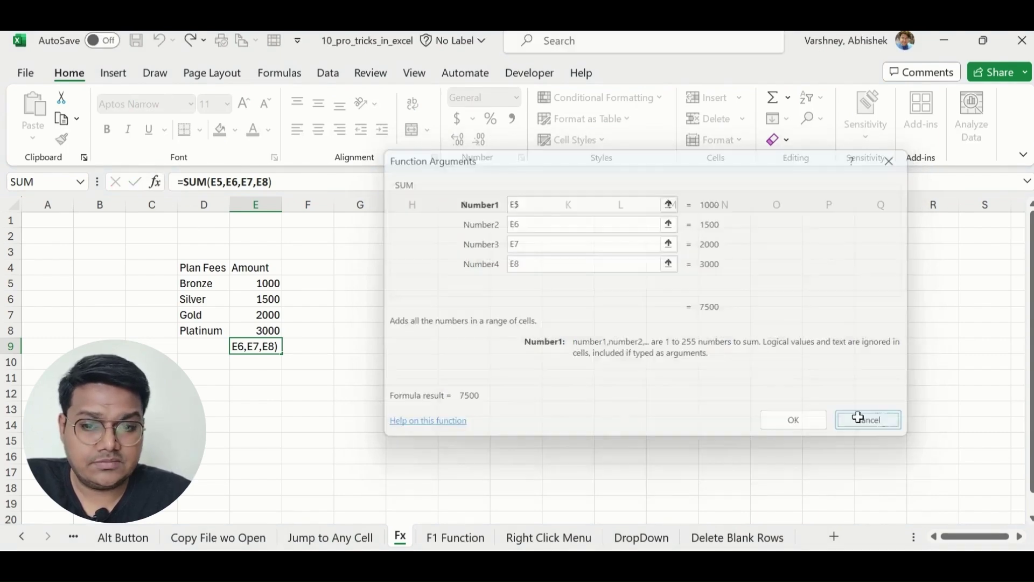
# Step: Search Insert Function for "average" and insert the AVERAGE function in cell E10
pyautogui.click(261, 363)
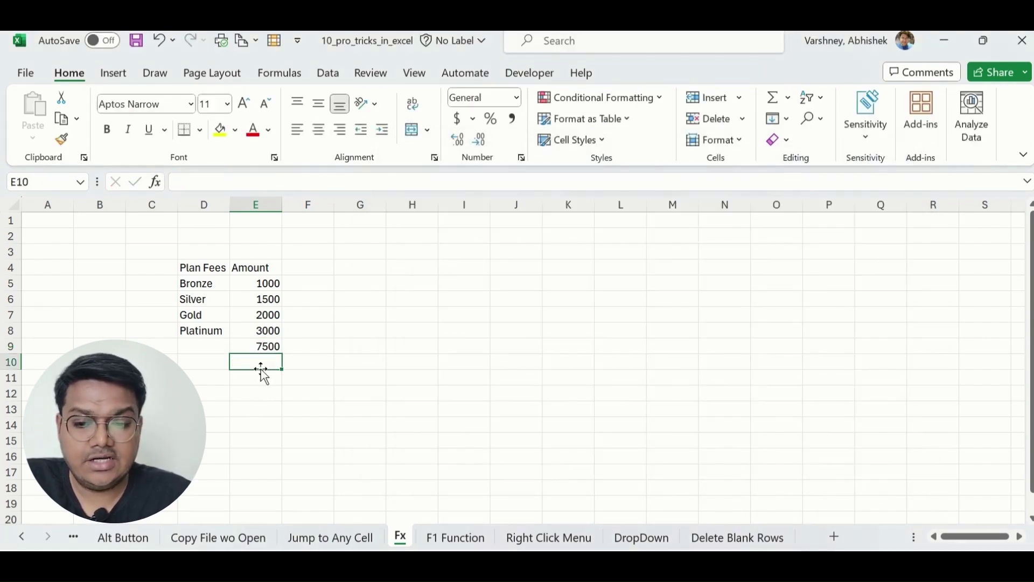
pyautogui.click(158, 189)
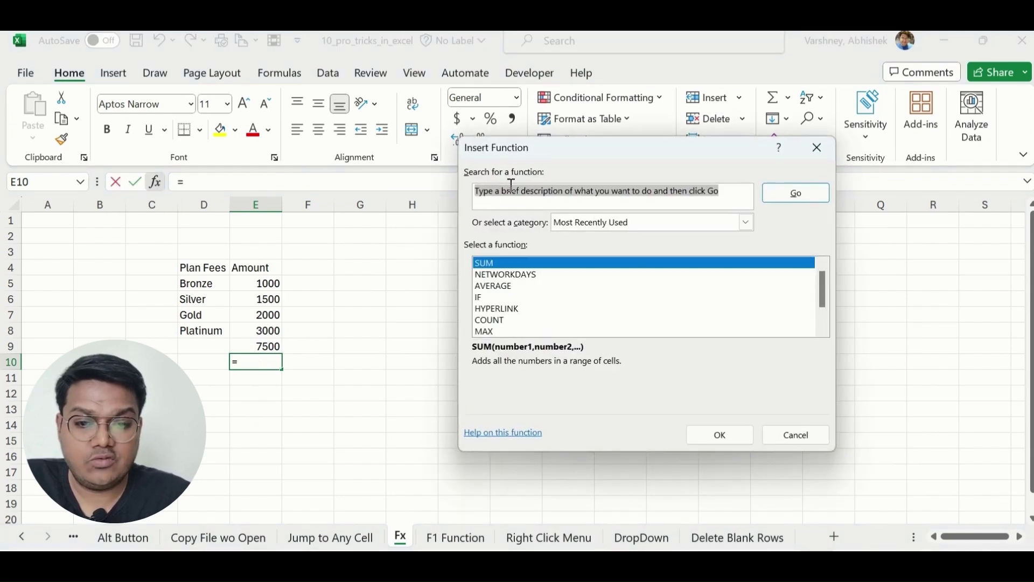
pyautogui.write('average')
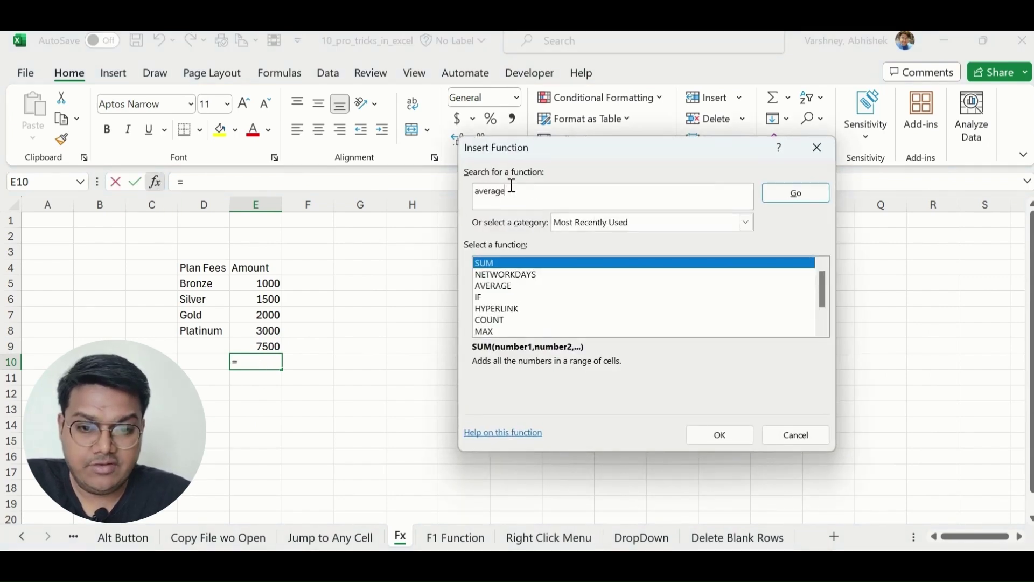
pyautogui.click(796, 193)
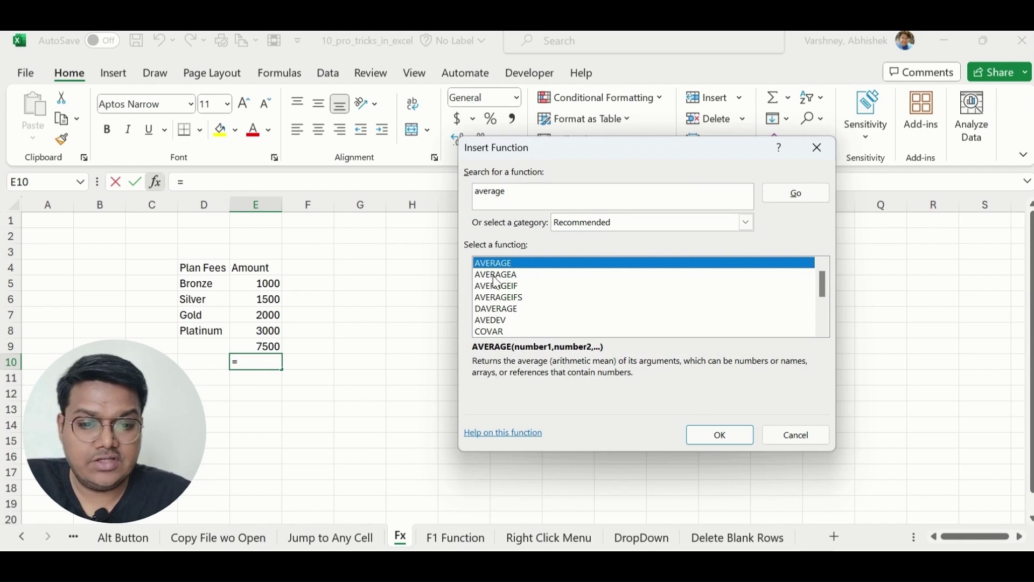
pyautogui.click(730, 434)
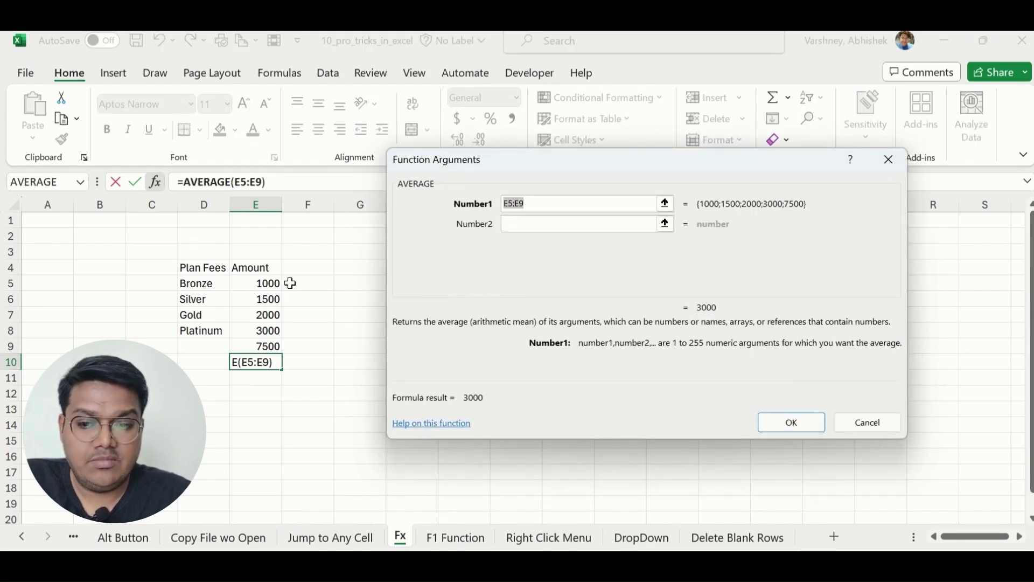
# Step: Select E5:E9 as the Number1 range for AVERAGE and complete the formula in cell E10
pyautogui.click(665, 203)
pyautogui.moveTo(264, 284); pyautogui.dragTo(266, 343)
pyautogui.click(897, 180)
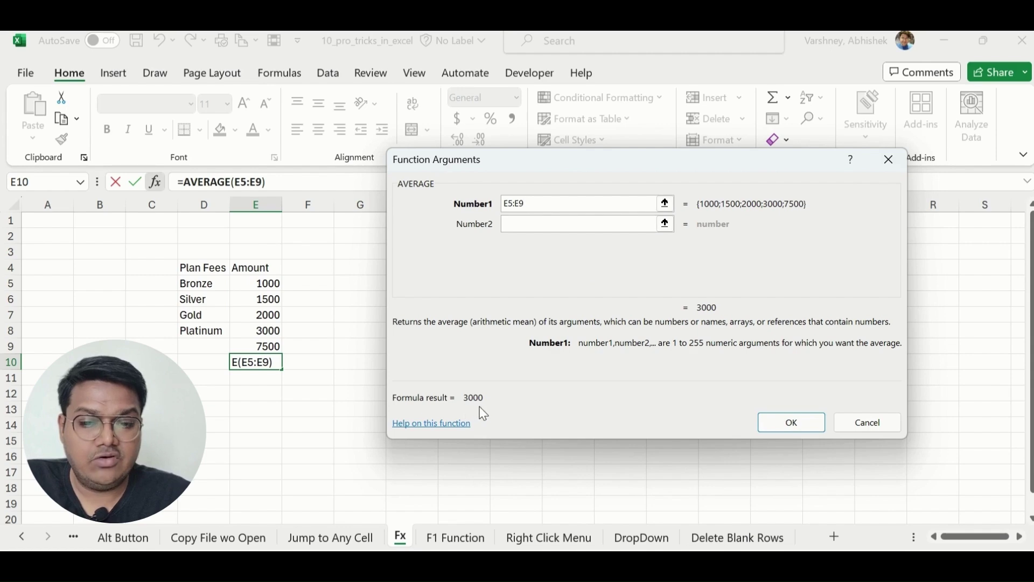
pyautogui.click(799, 421)
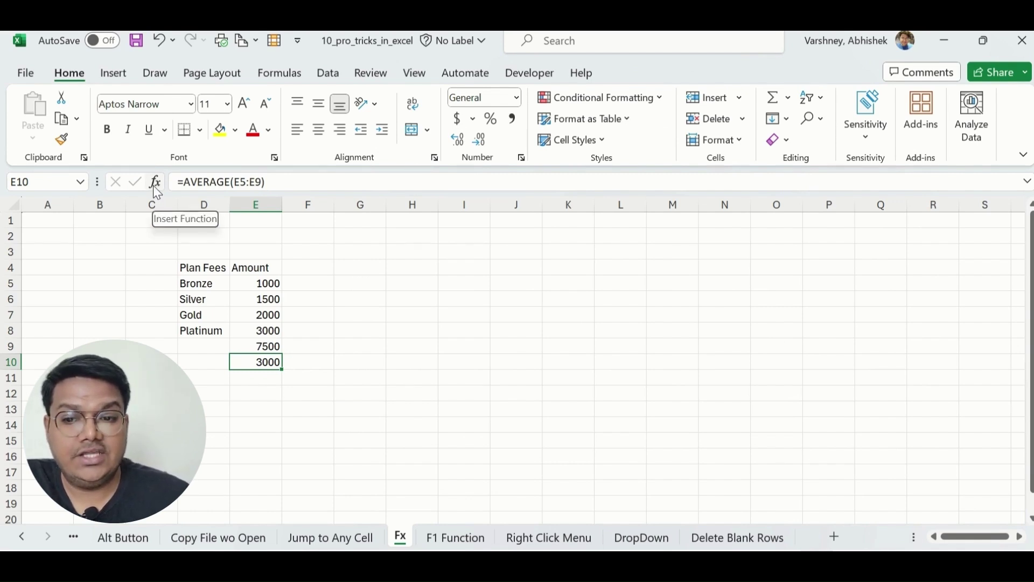
pyautogui.click(401, 288)
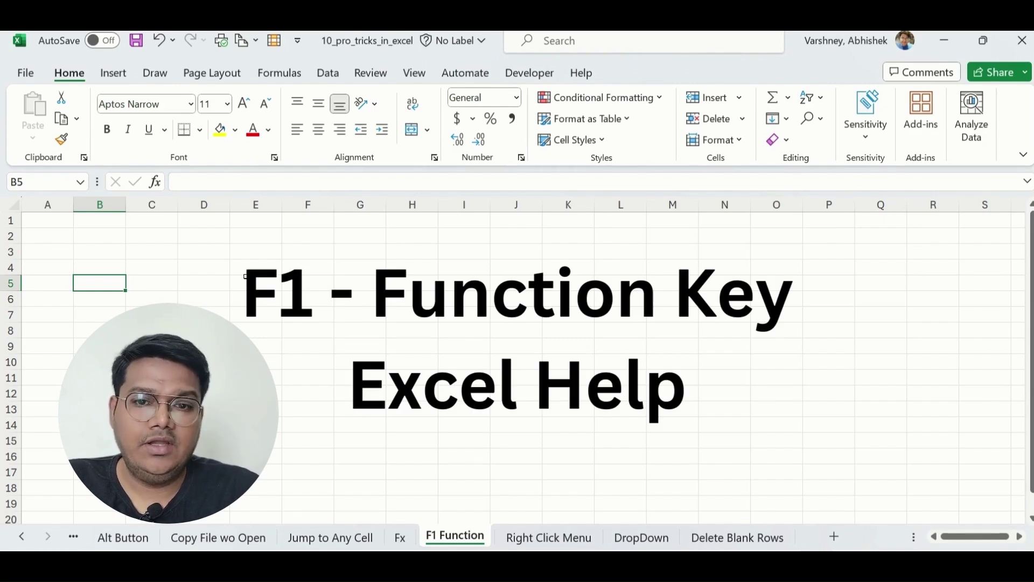
# Step: Open Excel Help from the F1 Function sheet and view the recommended topic "Excel not responding, hangs, freezes or stops working"
pyautogui.click(582, 81)
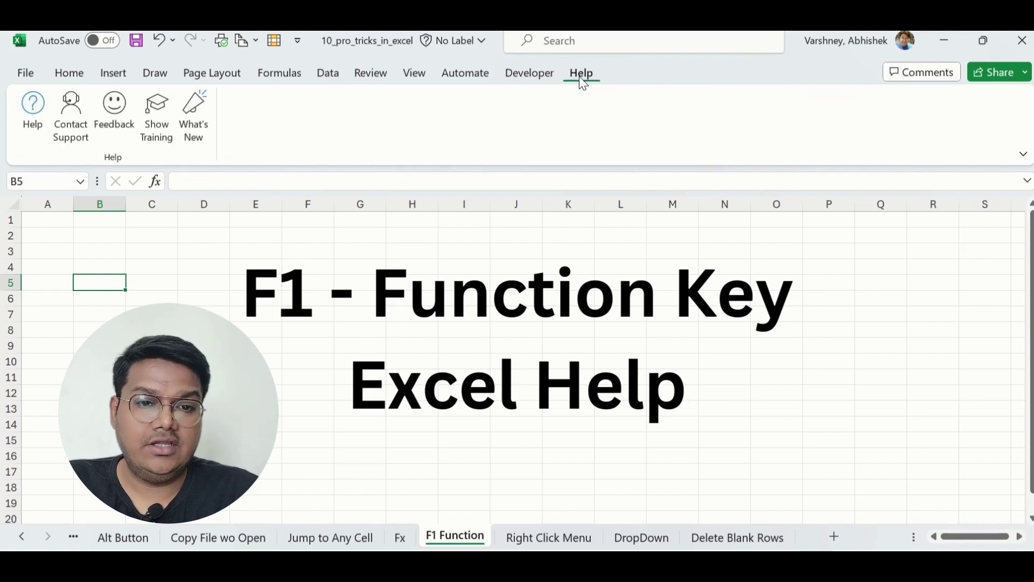
pyautogui.click(68, 76)
pyautogui.press('F1')
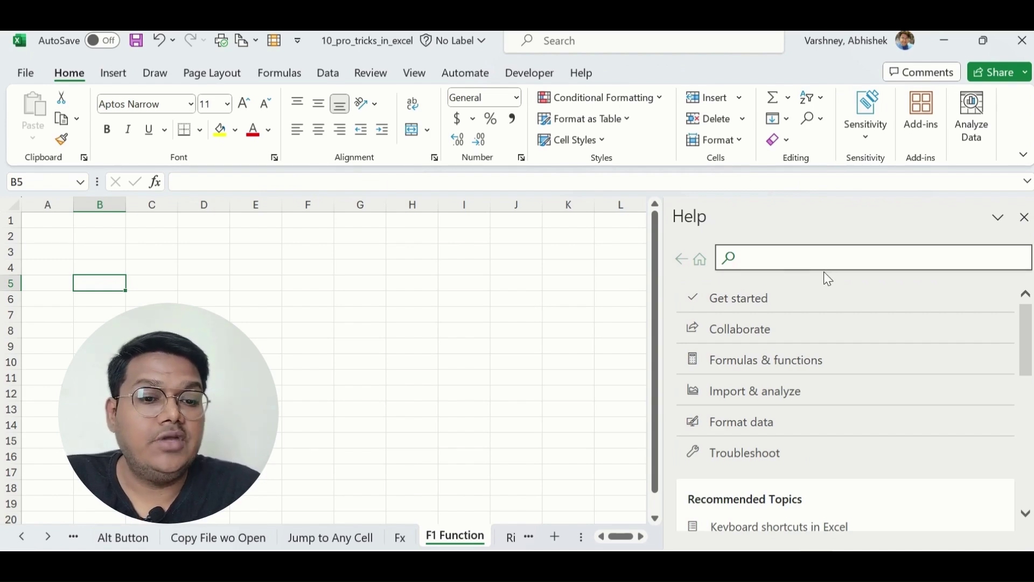
pyautogui.scroll(-4, 784, 350)
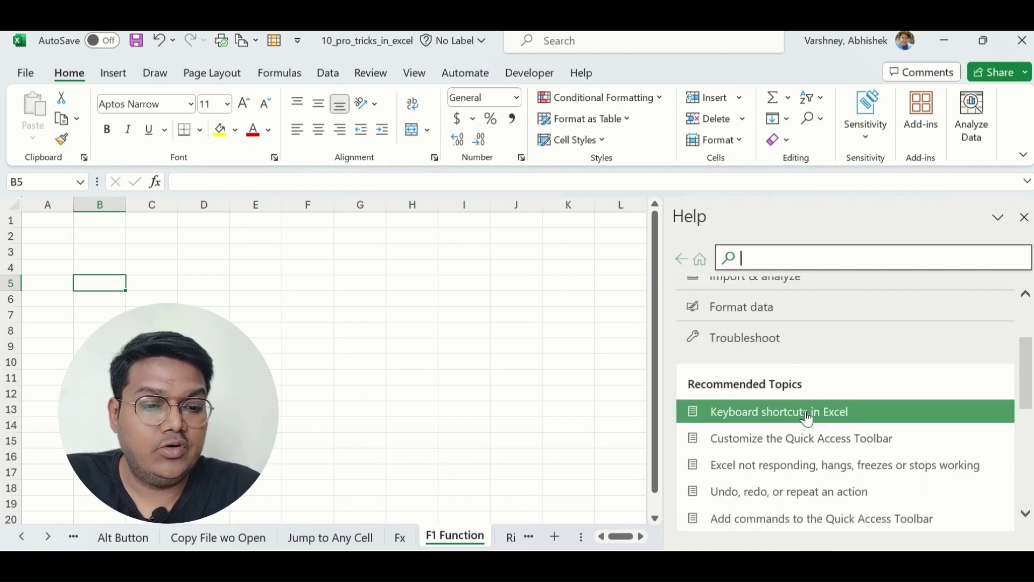
pyautogui.scroll(-1, 803, 416)
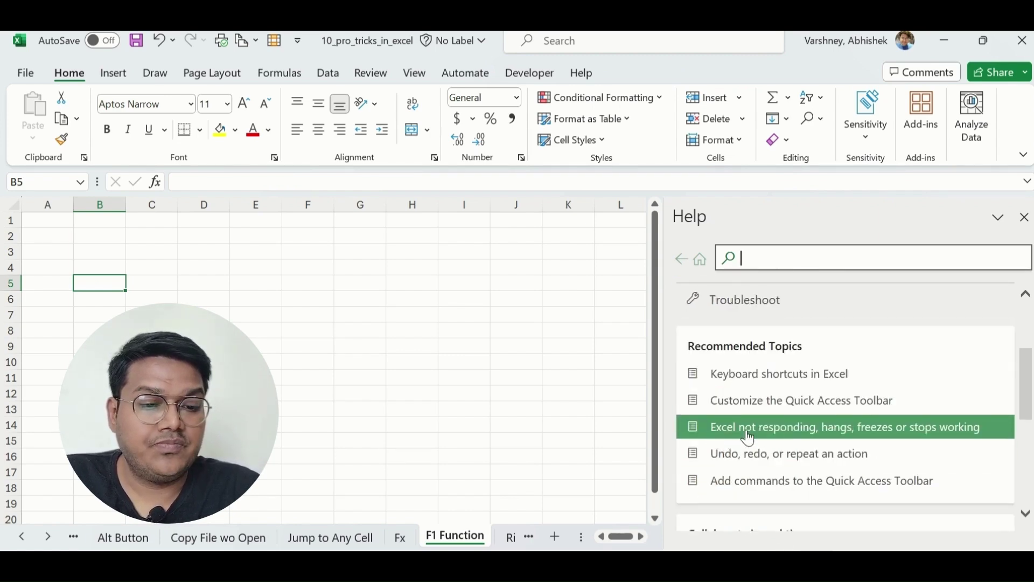
pyautogui.click(828, 431)
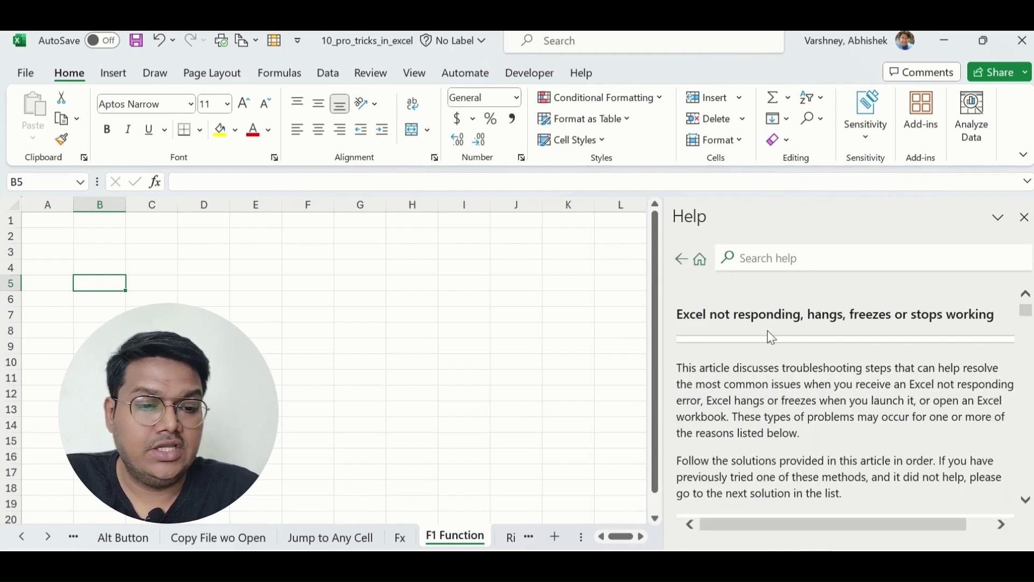
# Step: Skim the troubleshooting article, including its safe mode section, and return to the list of help topics
pyautogui.scroll(-2, 789, 402)
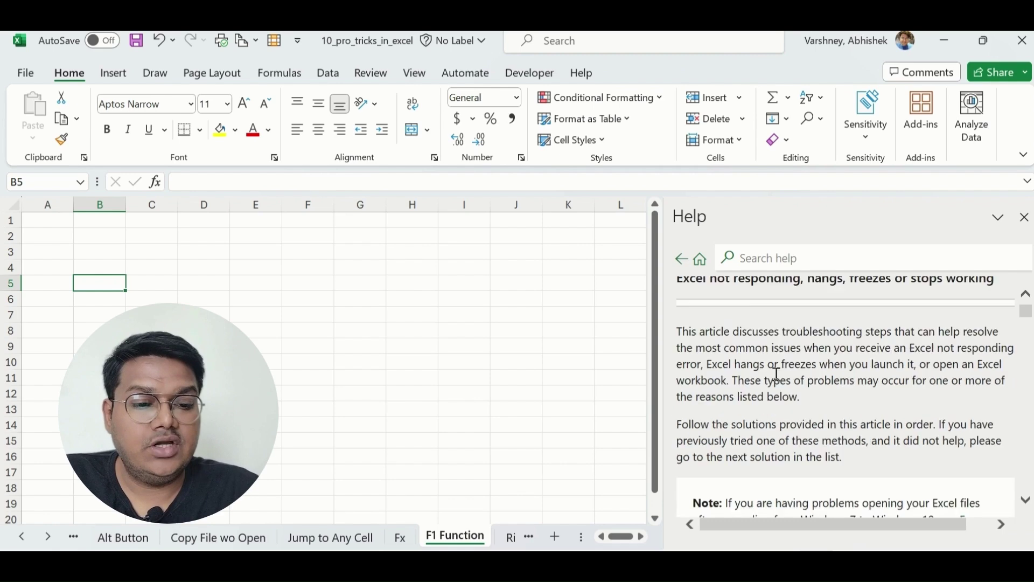
pyautogui.scroll(-10, 789, 357)
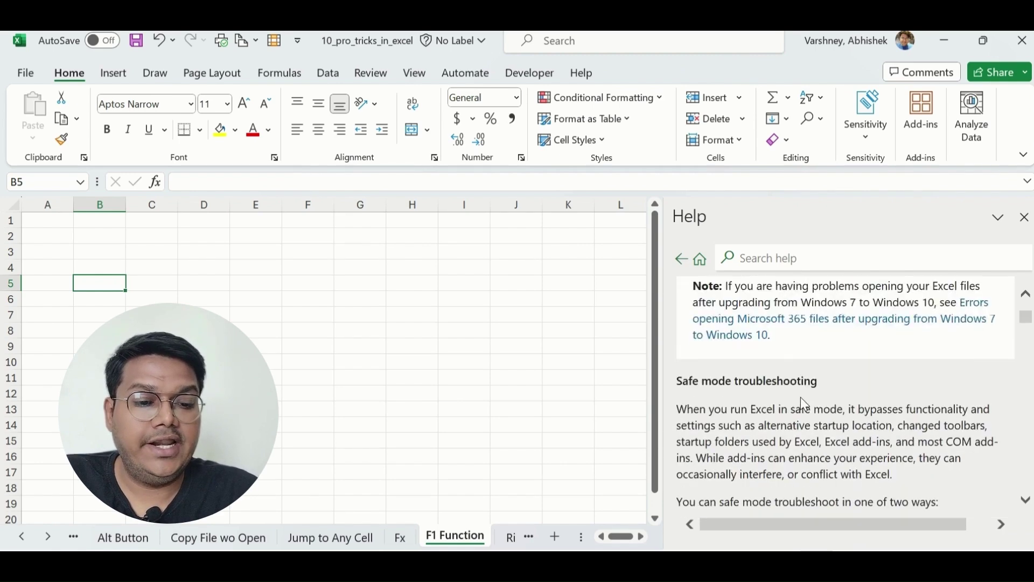
pyautogui.scroll(-8, 802, 397)
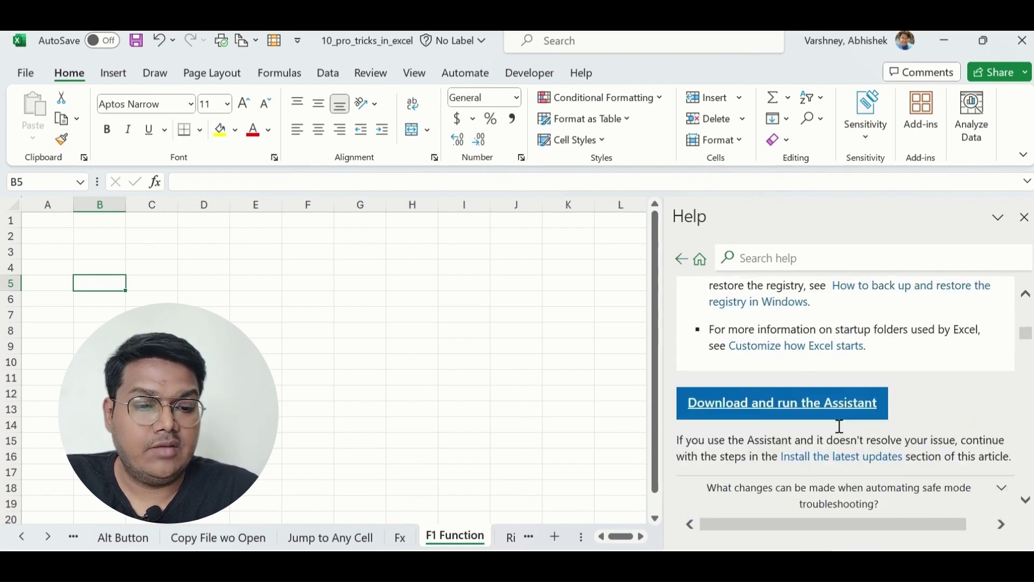
pyautogui.scroll(20, 759, 450)
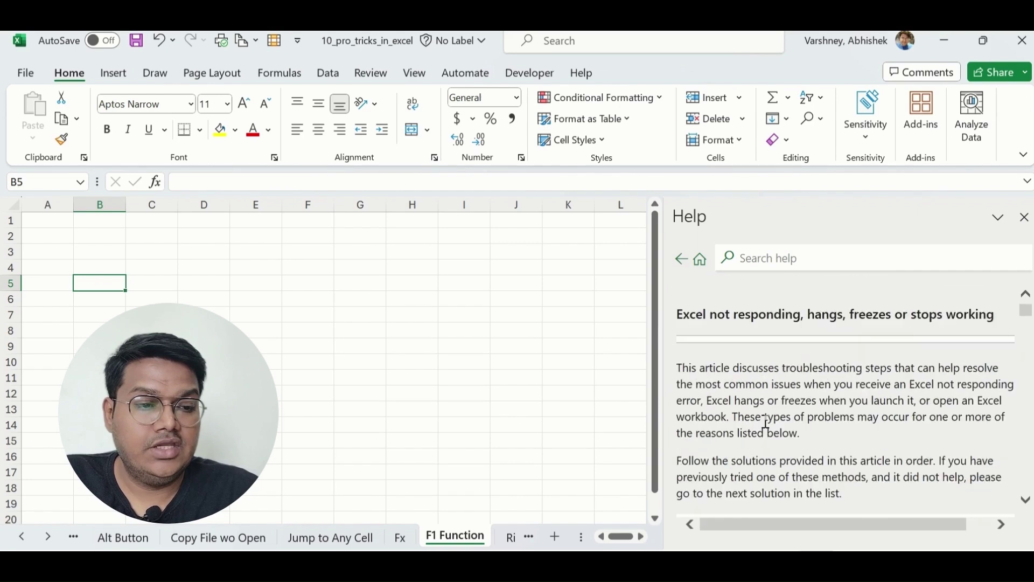
pyautogui.click(682, 261)
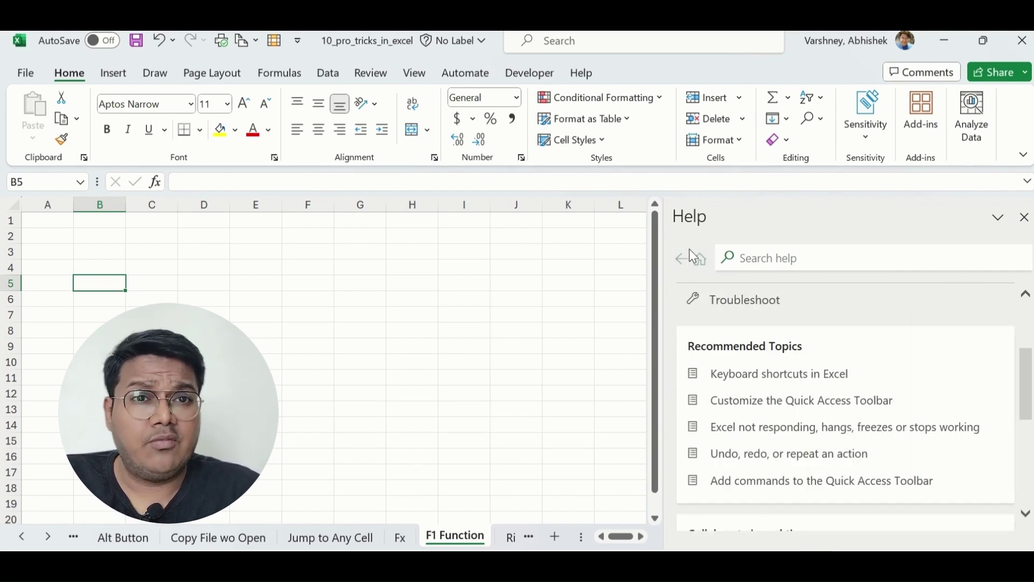
# Step: Search Help for "how to remove duplicates" and read the steps for removing duplicates
pyautogui.click(767, 254)
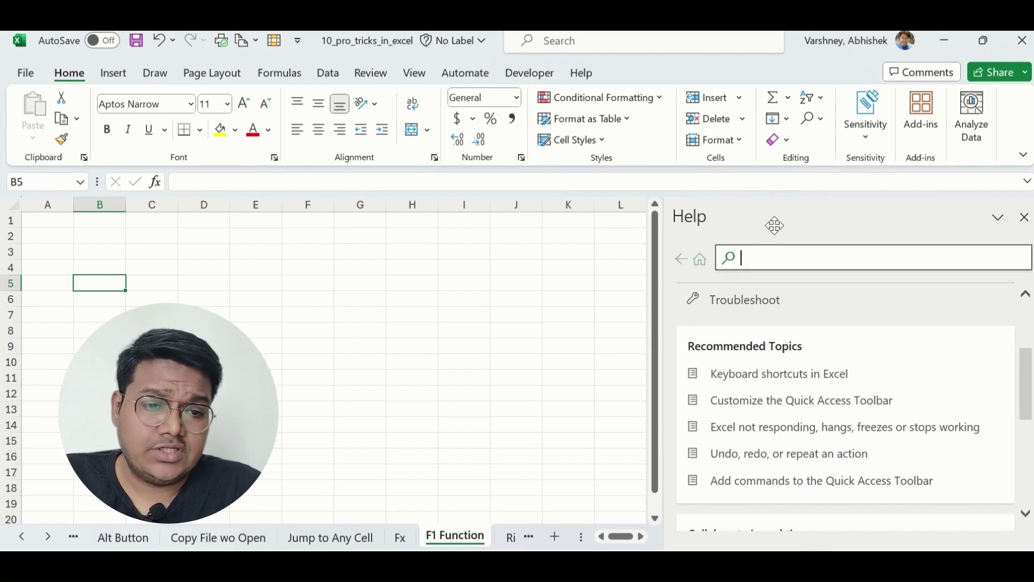
pyautogui.write('how t')
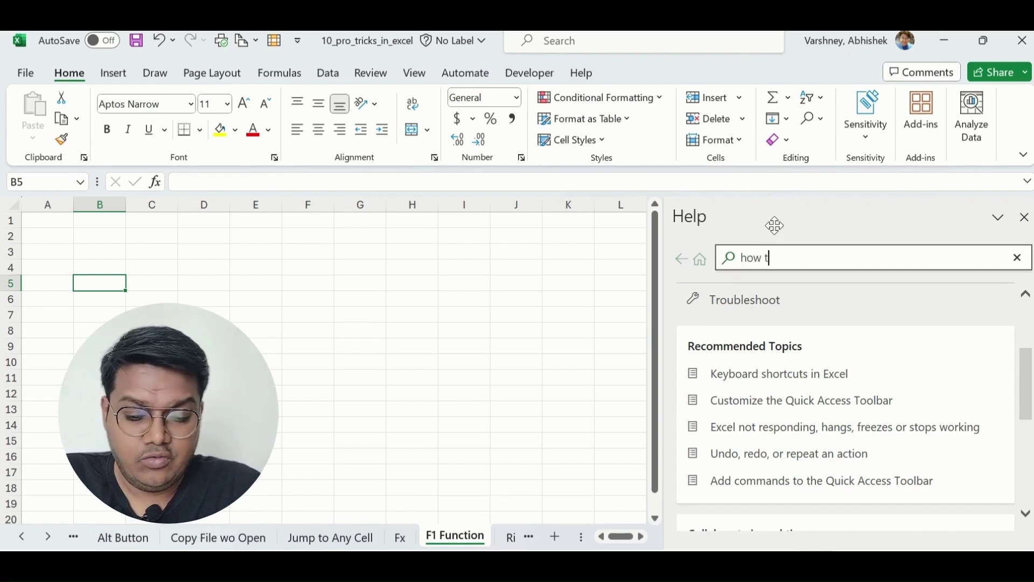
pyautogui.write('o remove dup')
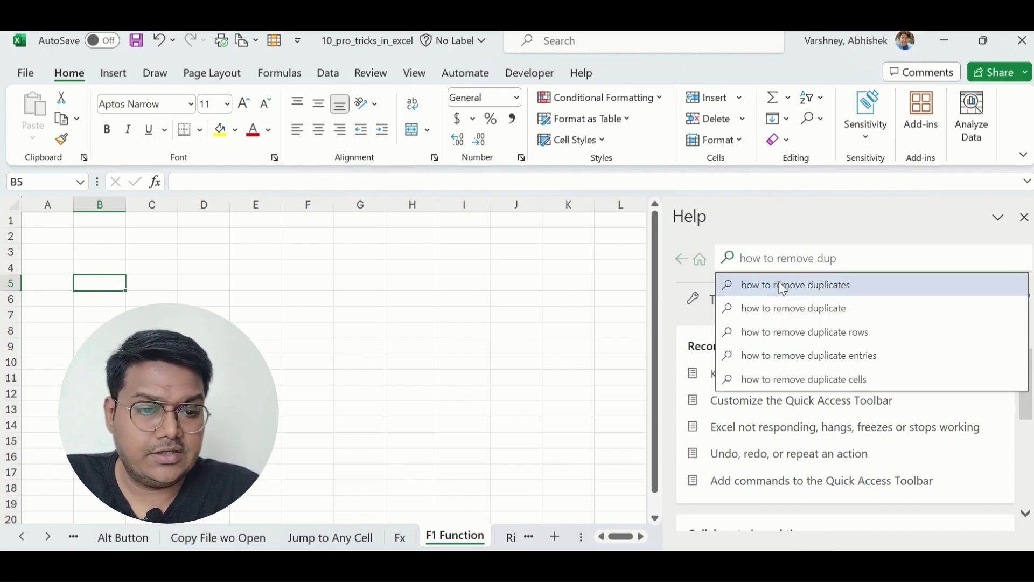
pyautogui.click(782, 288)
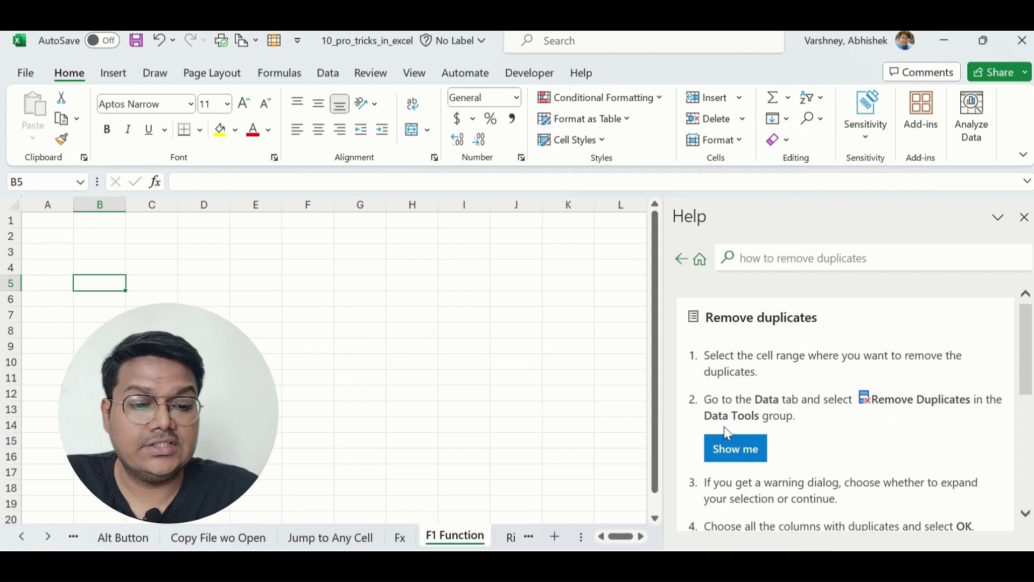
pyautogui.scroll(-1, 800, 425)
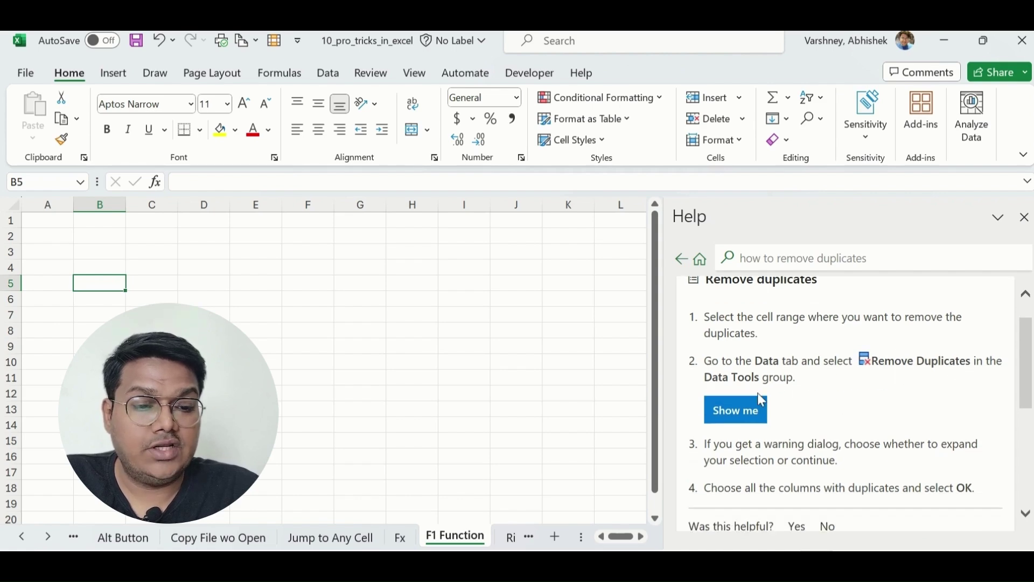
# Step: Have Help point out the Remove Duplicates command, dismiss its tip, and close the Help pane
pyautogui.click(733, 413)
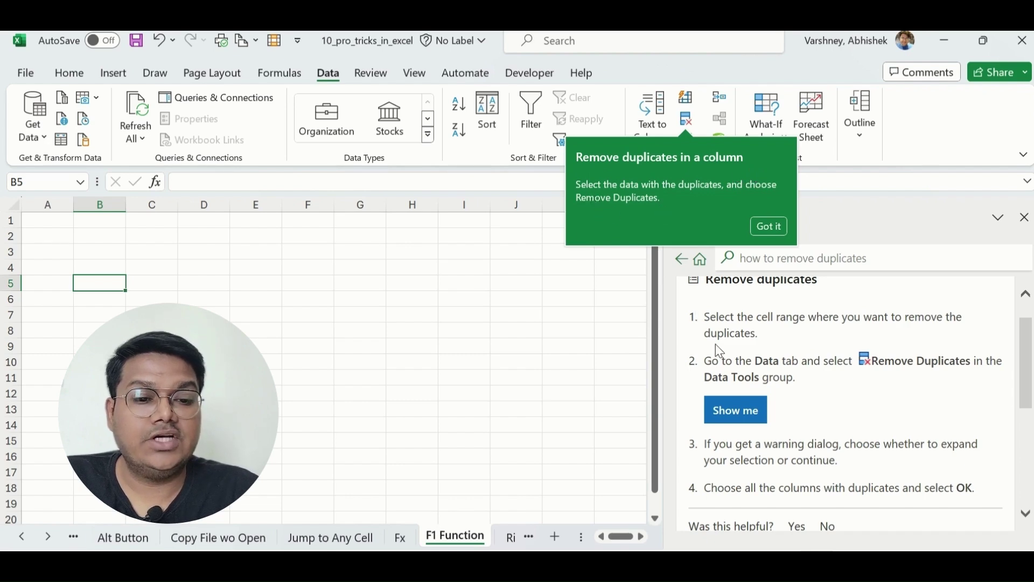
pyautogui.click(771, 226)
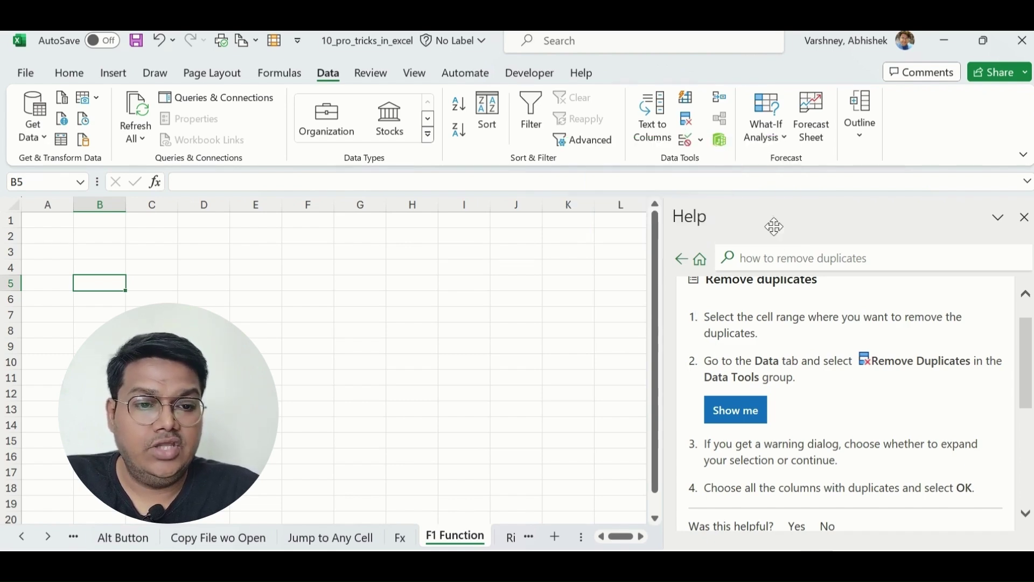
pyautogui.click(681, 260)
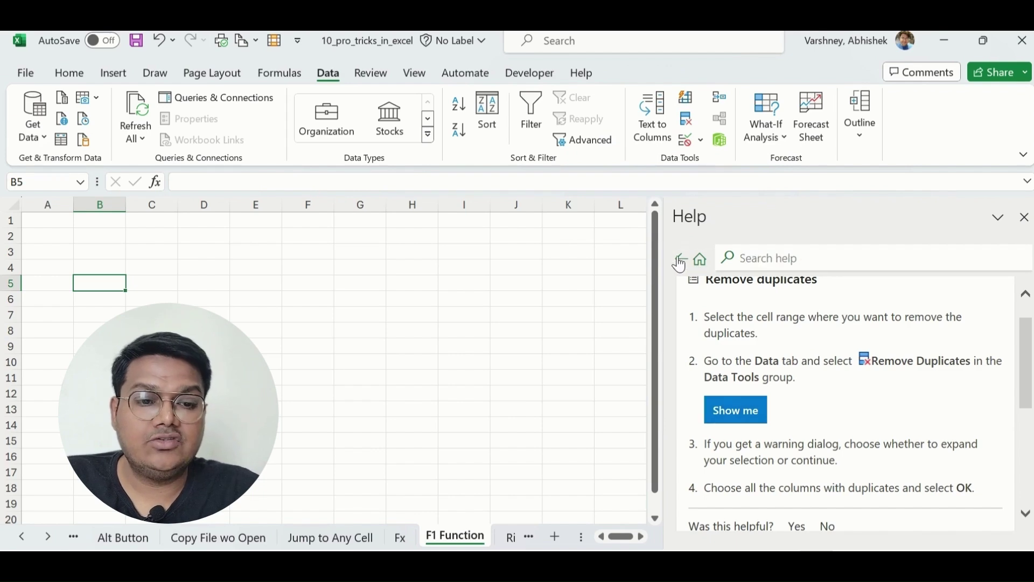
pyautogui.click(1025, 222)
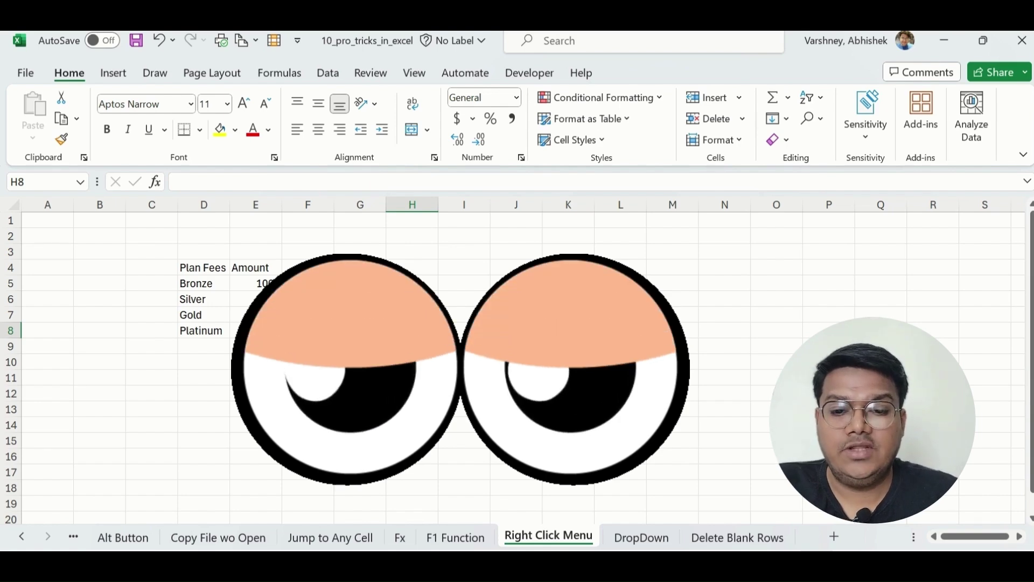
pyautogui.rightClick(367, 267)
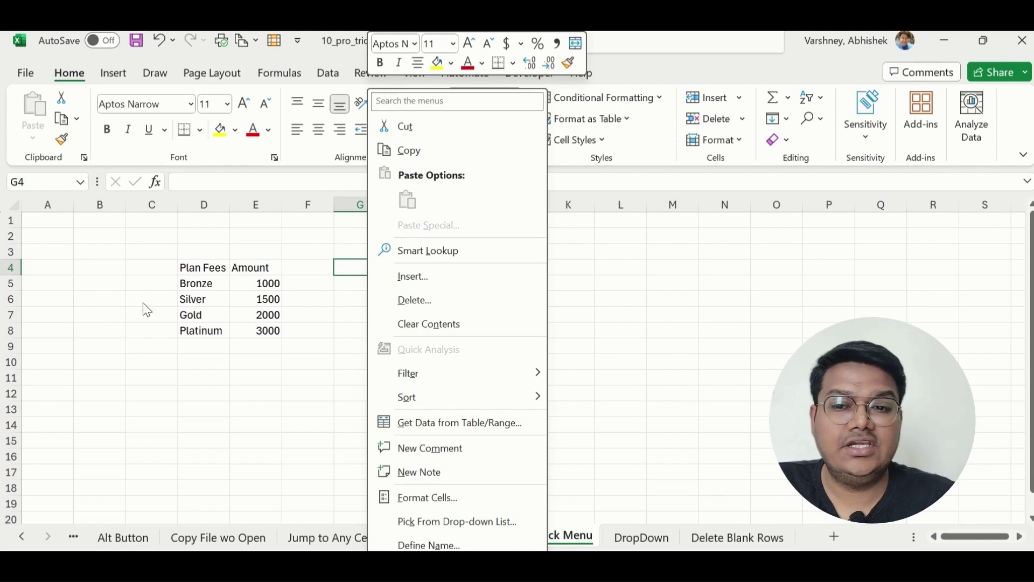
pyautogui.press('Escape')
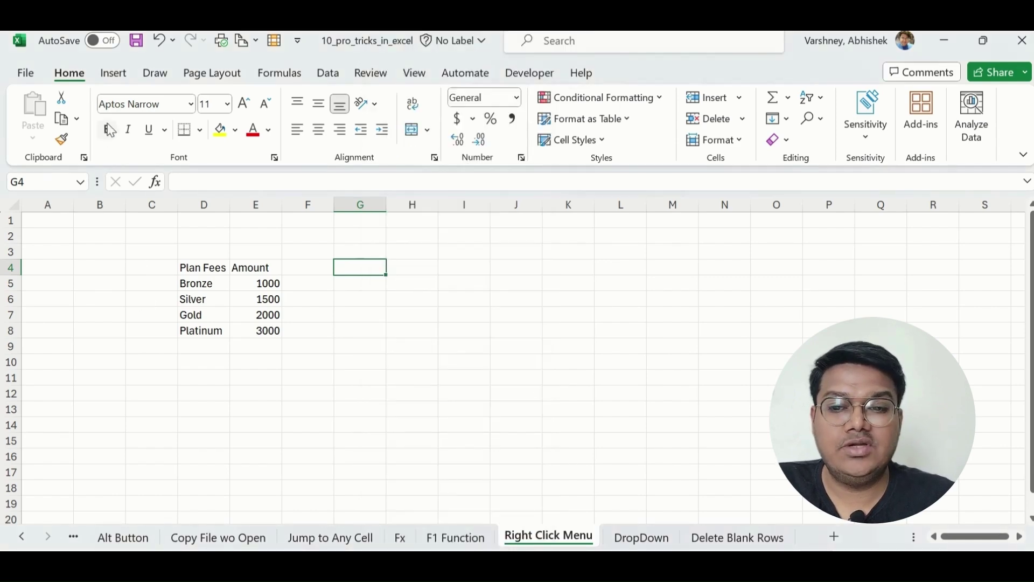
pyautogui.click(146, 76)
pyautogui.click(70, 74)
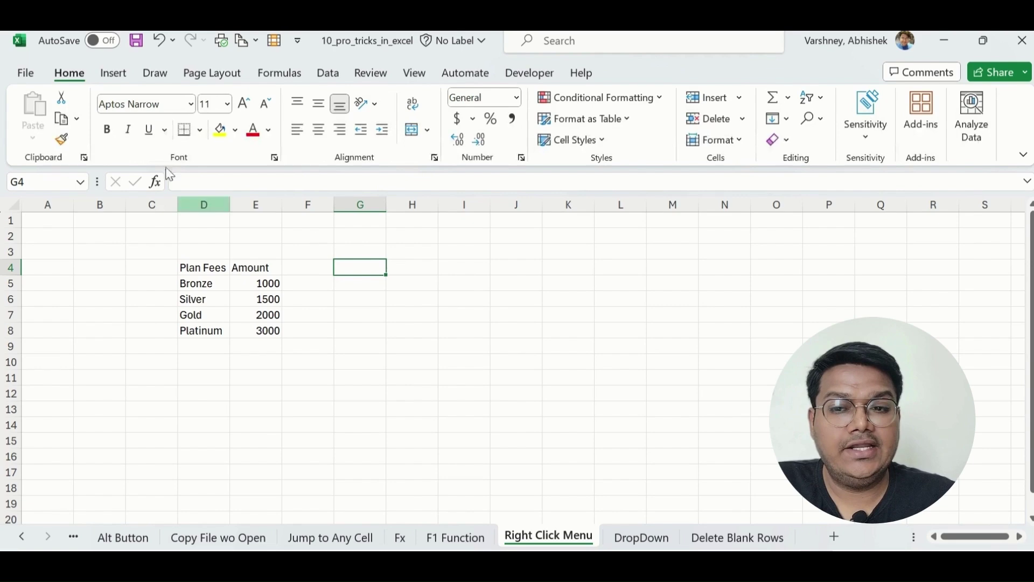
# Step: Search the context menu of cell H4 for "dele" and delete sheet row 4 with Delete Sheet Rows
pyautogui.rightClick(402, 270)
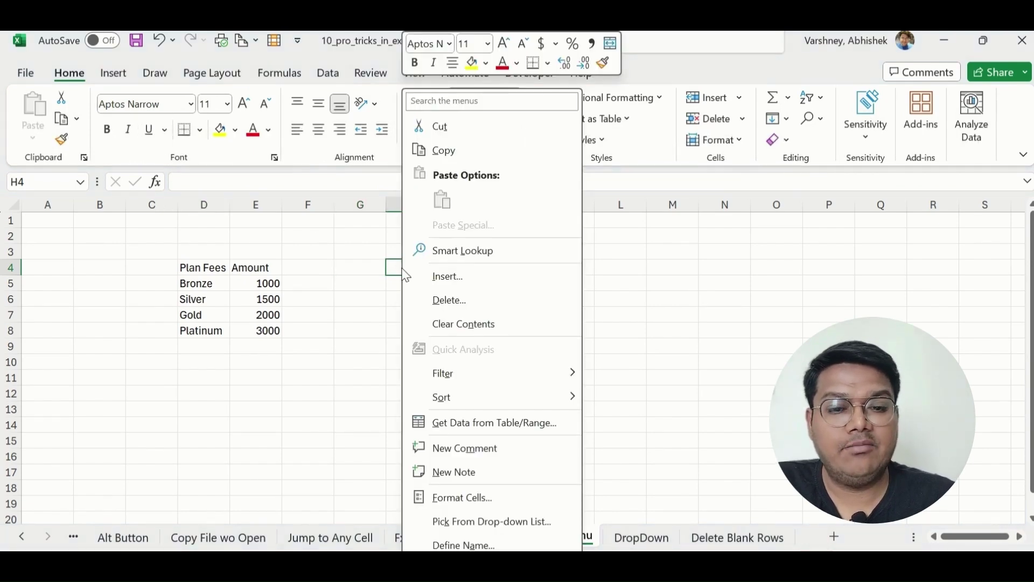
pyautogui.click(436, 104)
pyautogui.write('del')
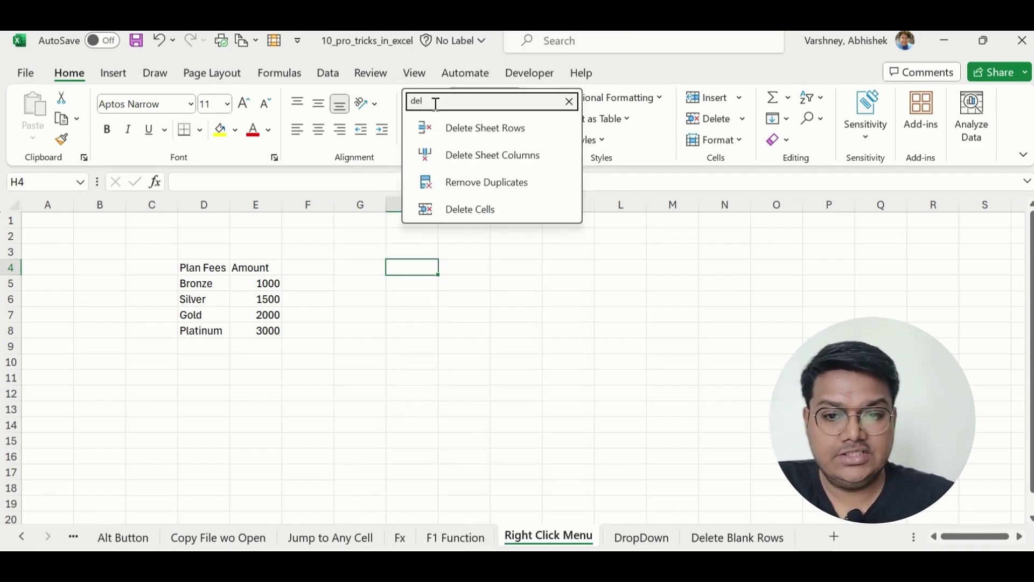
pyautogui.write('e')
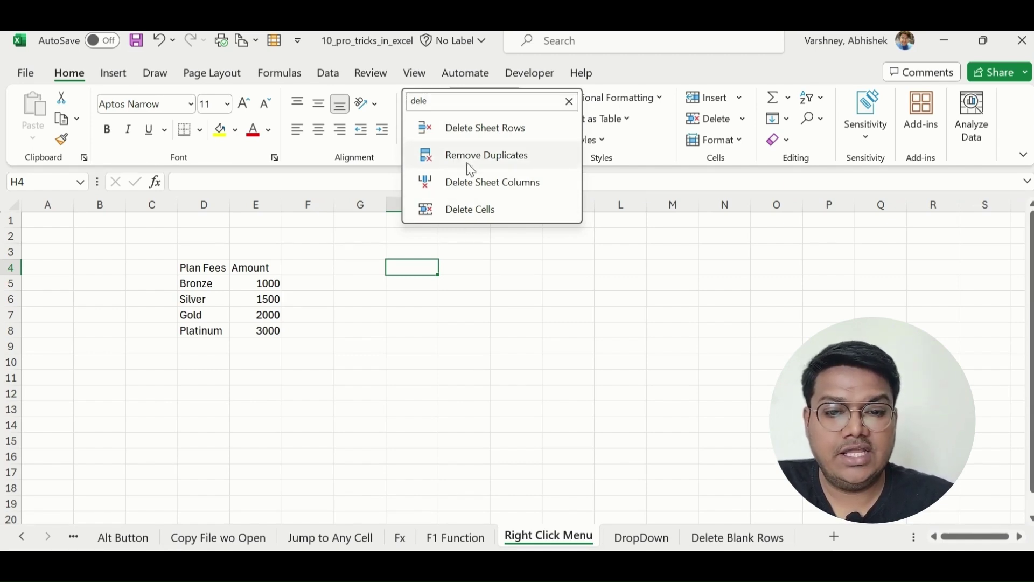
pyautogui.click(479, 129)
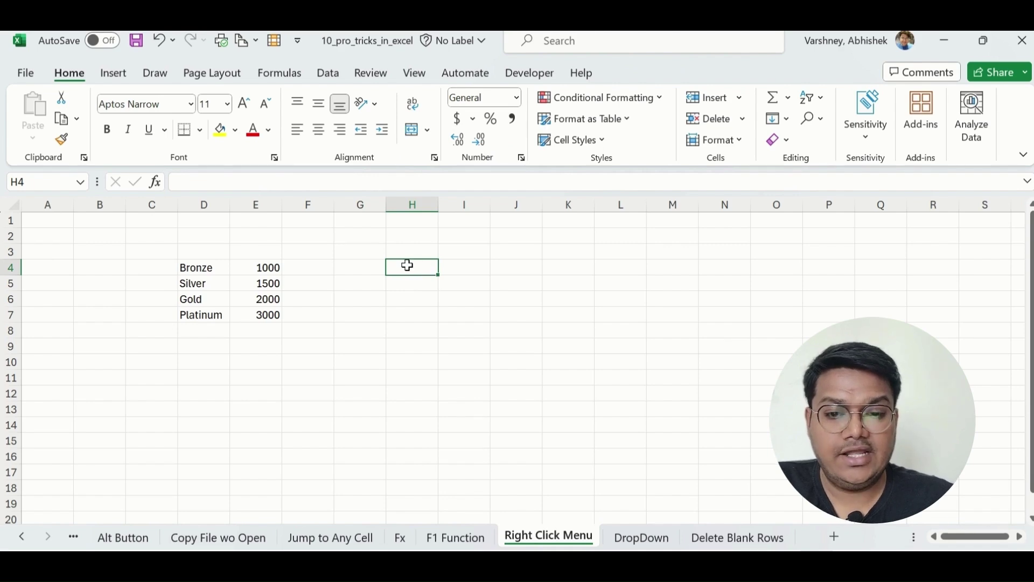
# Step: Search the context menu of the Silver cell D5 for "insert" and insert a blank sheet row above it
pyautogui.click(198, 287)
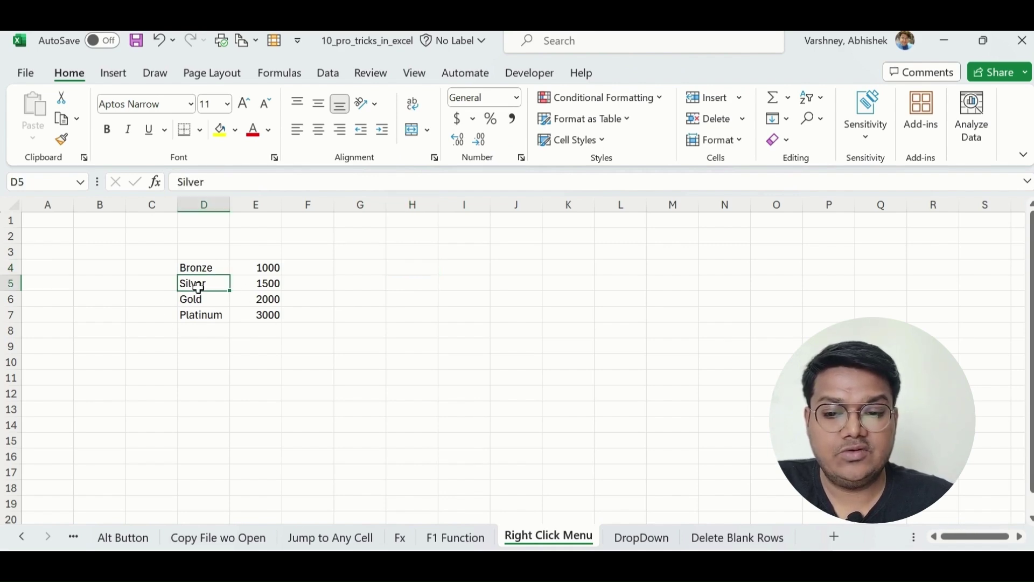
pyautogui.rightClick(198, 286)
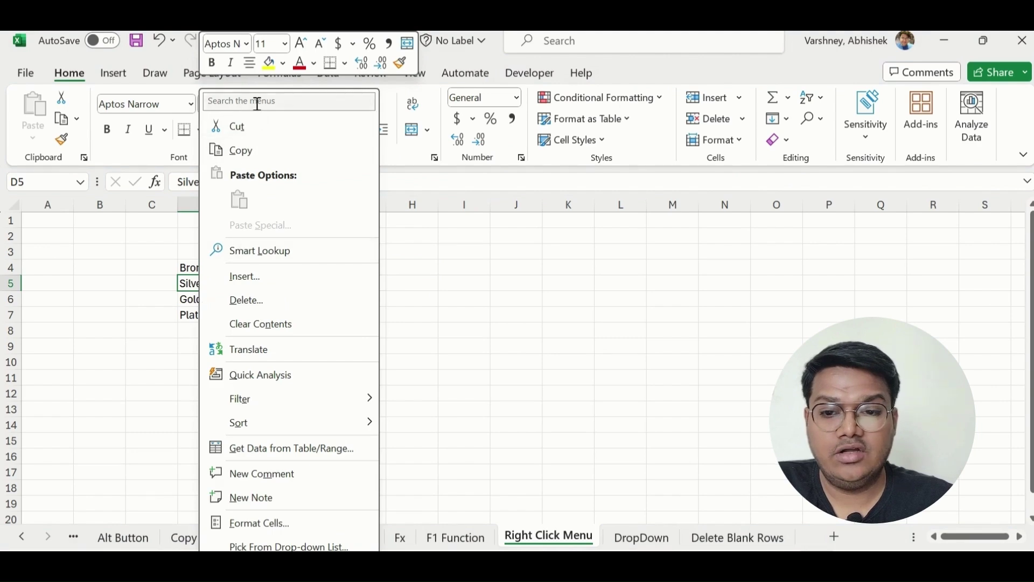
pyautogui.write('insert')
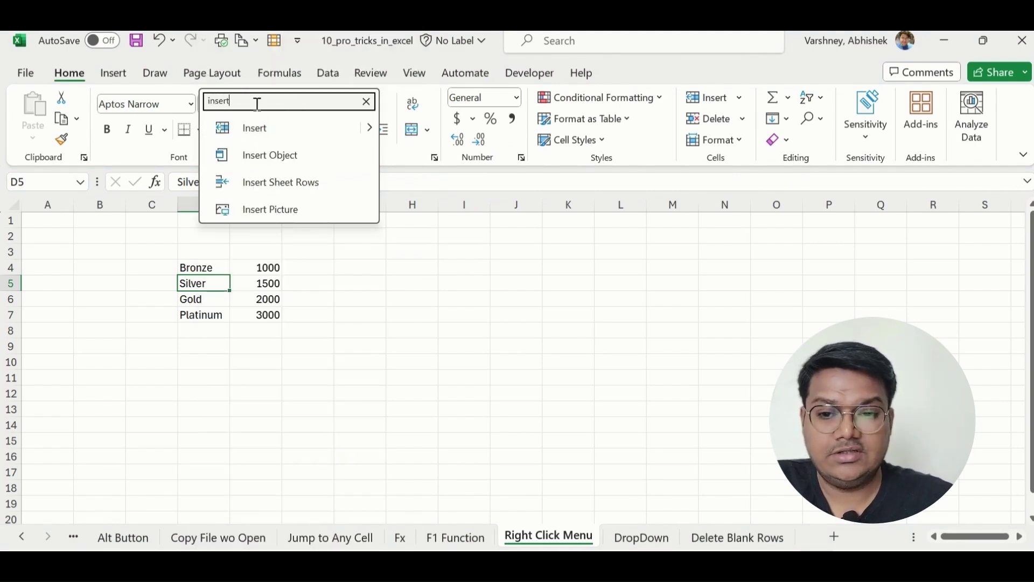
pyautogui.click(290, 188)
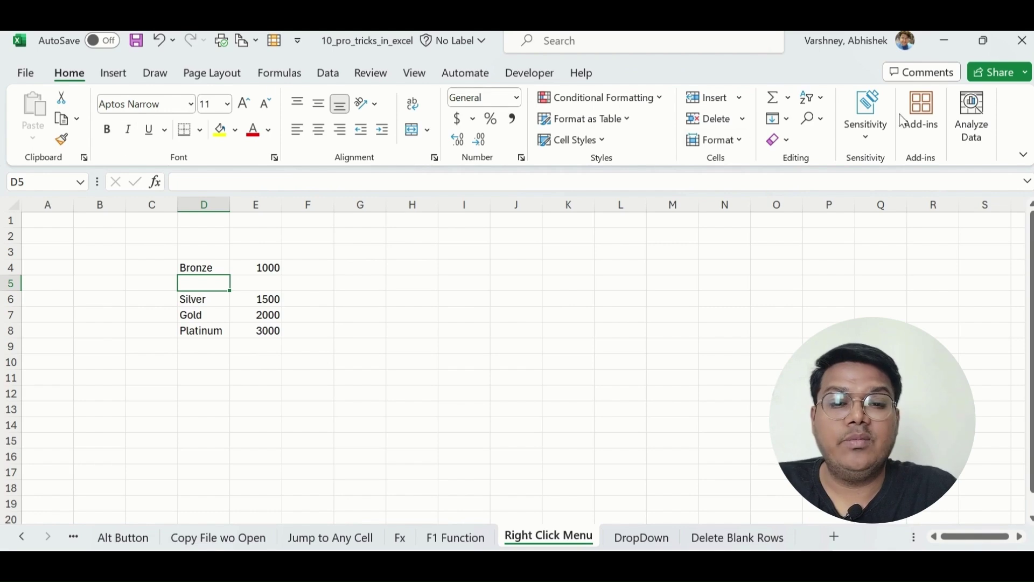
pyautogui.click(113, 75)
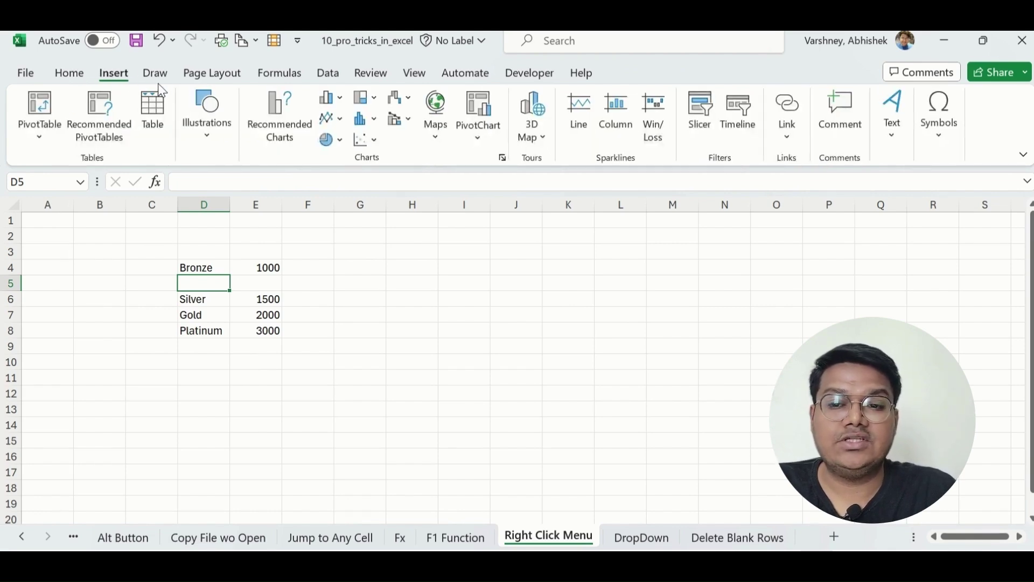
pyautogui.click(70, 73)
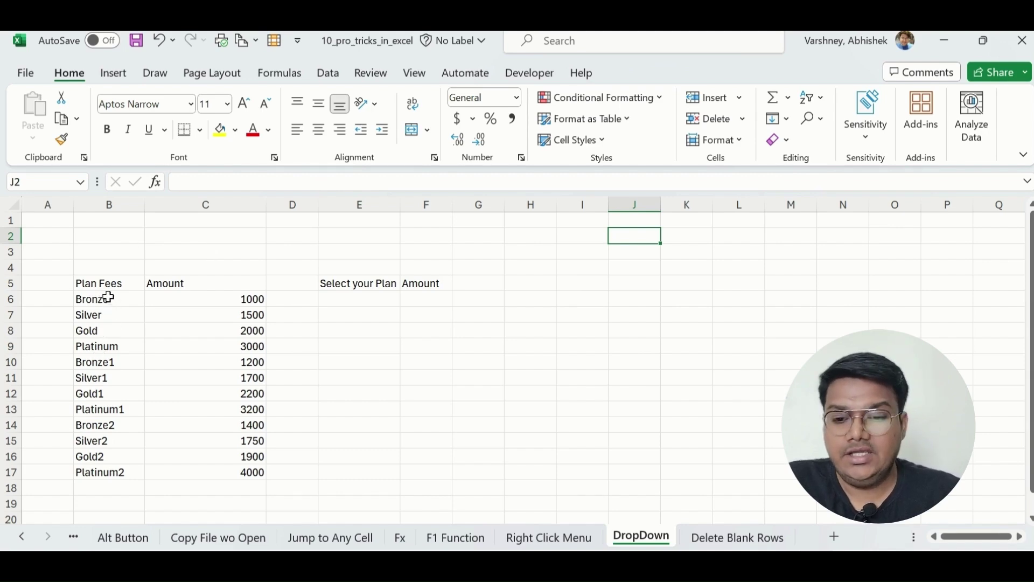
pyautogui.moveTo(109, 299); pyautogui.dragTo(108, 472)
pyautogui.click(202, 300)
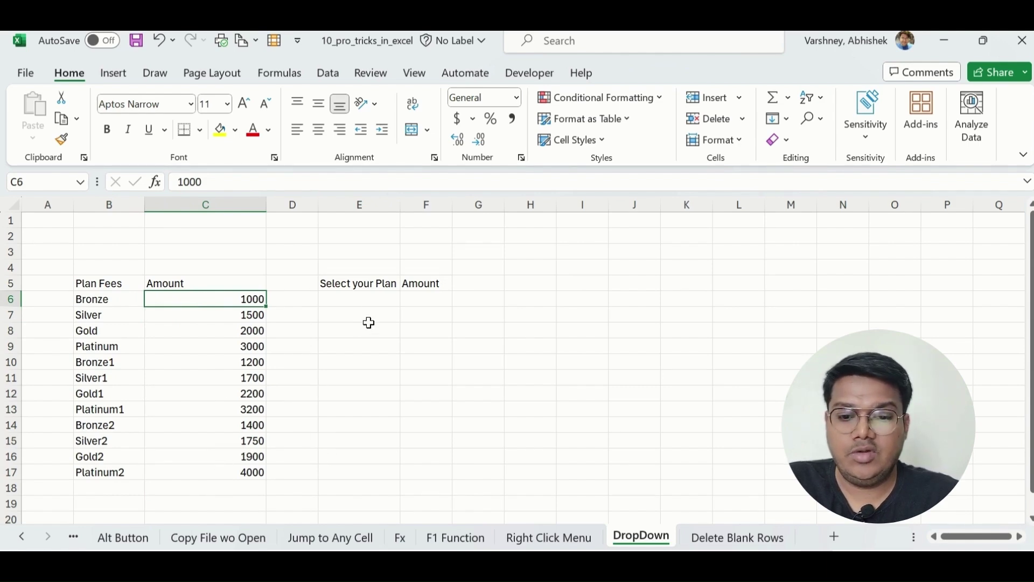
# Step: Open Data Validation for cell E6 under Select your Plan and set the allowed values to List
pyautogui.click(368, 301)
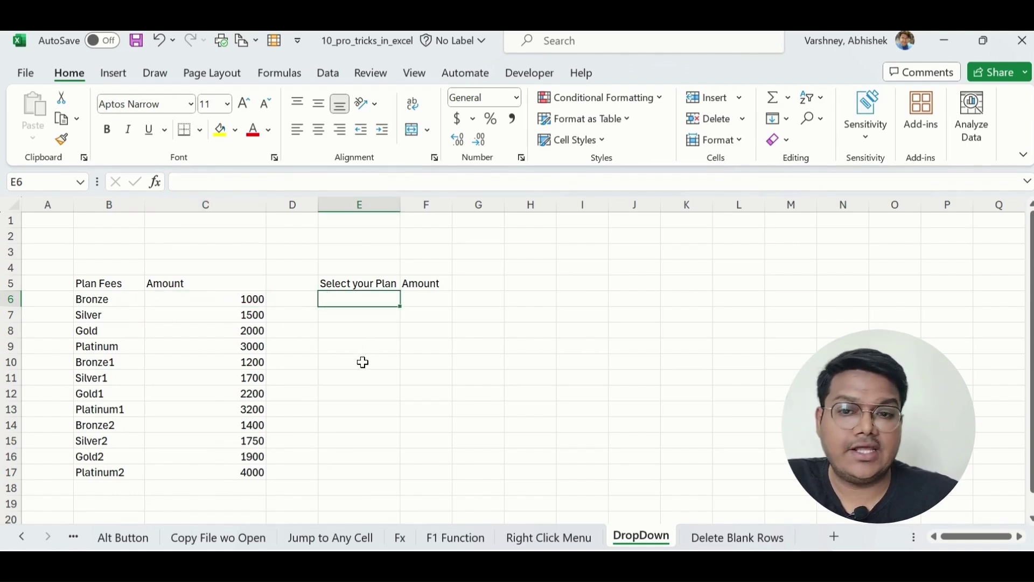
pyautogui.click(328, 75)
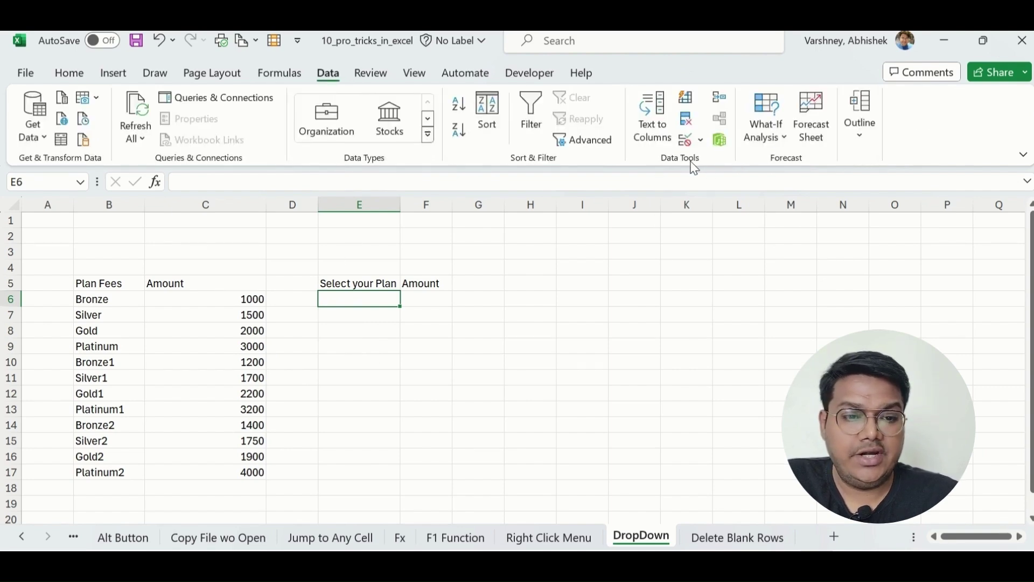
pyautogui.click(700, 140)
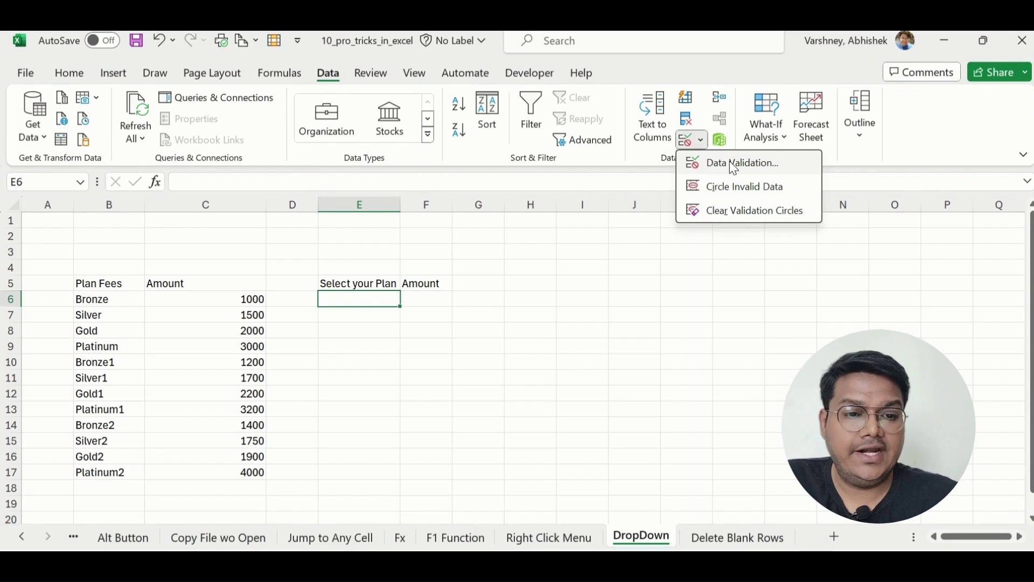
pyautogui.click(730, 164)
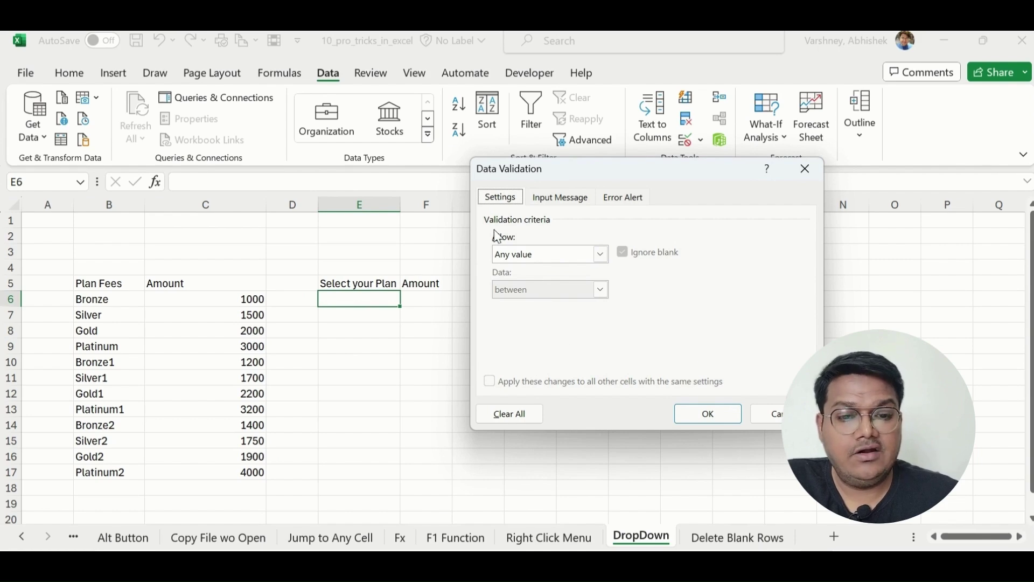
pyautogui.click(567, 253)
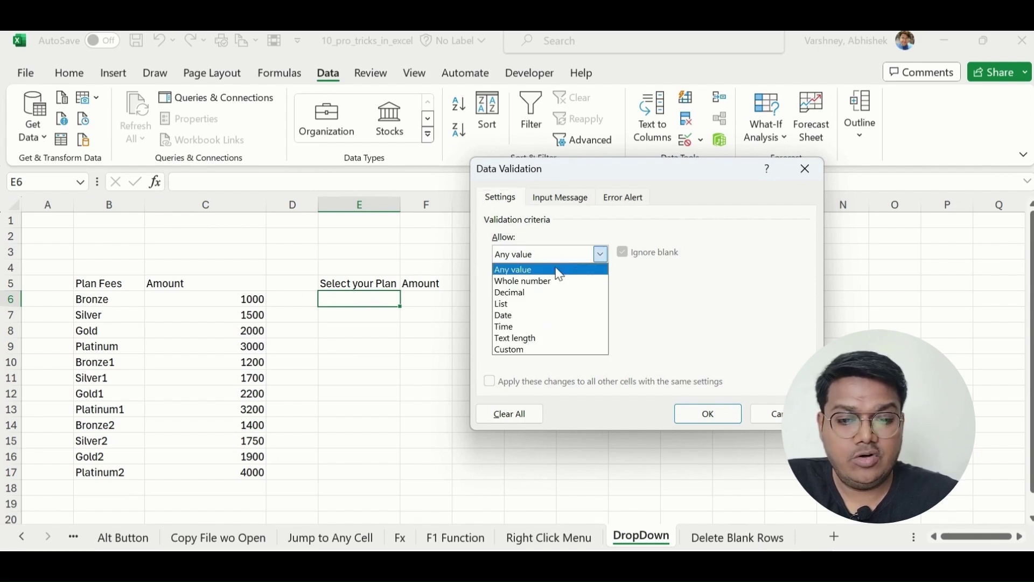
pyautogui.click(508, 308)
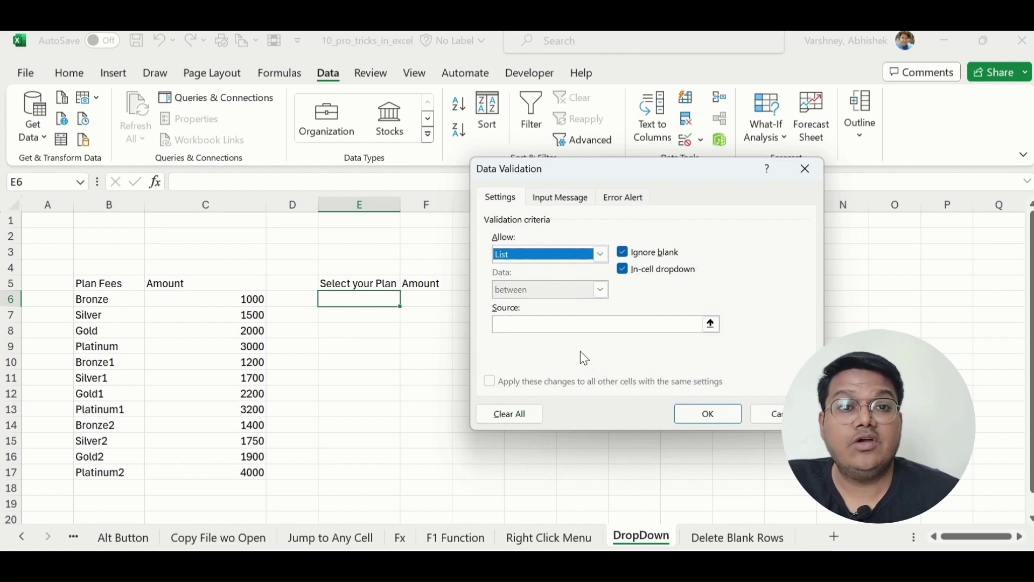
# Step: Set the list source to the plan names in B6:B17 and apply the validation to E6
pyautogui.click(518, 326)
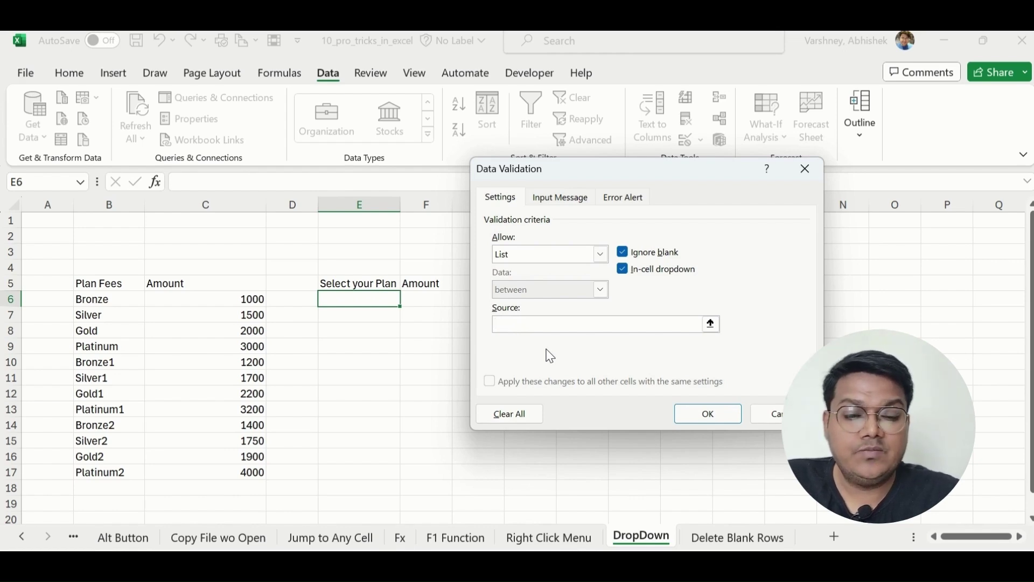
pyautogui.click(539, 318)
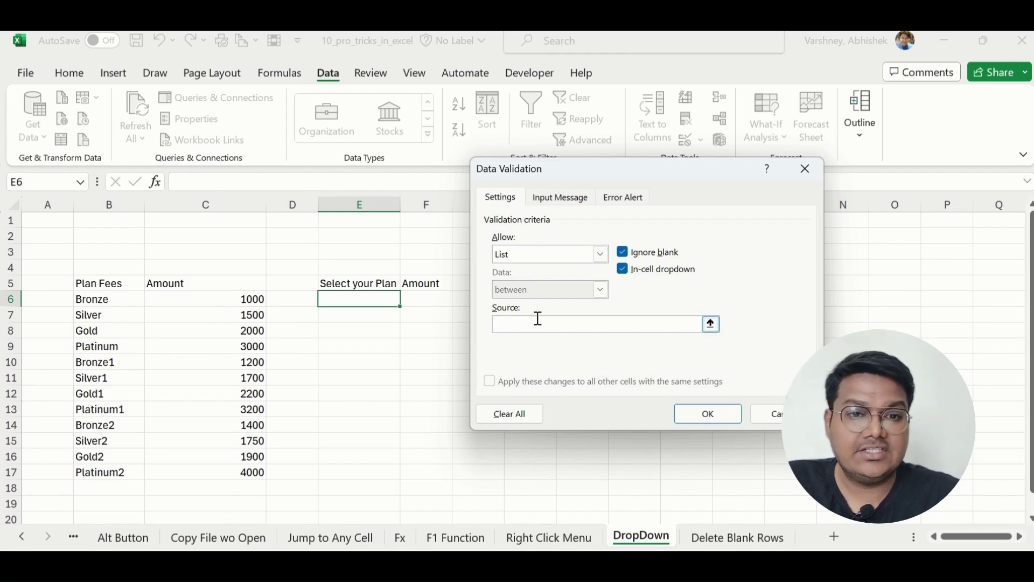
pyautogui.click(711, 325)
pyautogui.moveTo(92, 300); pyautogui.dragTo(104, 473)
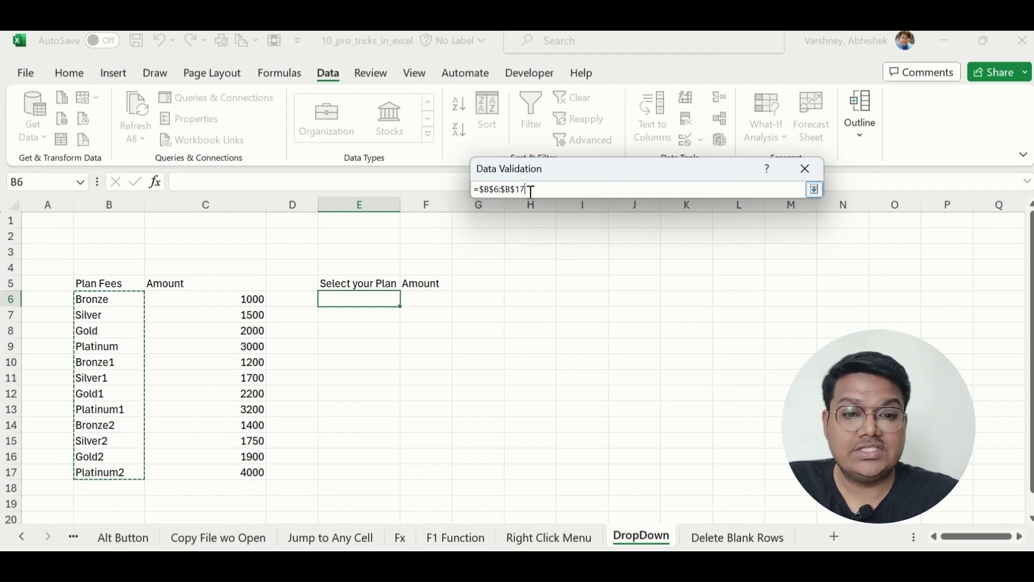
pyautogui.click(813, 191)
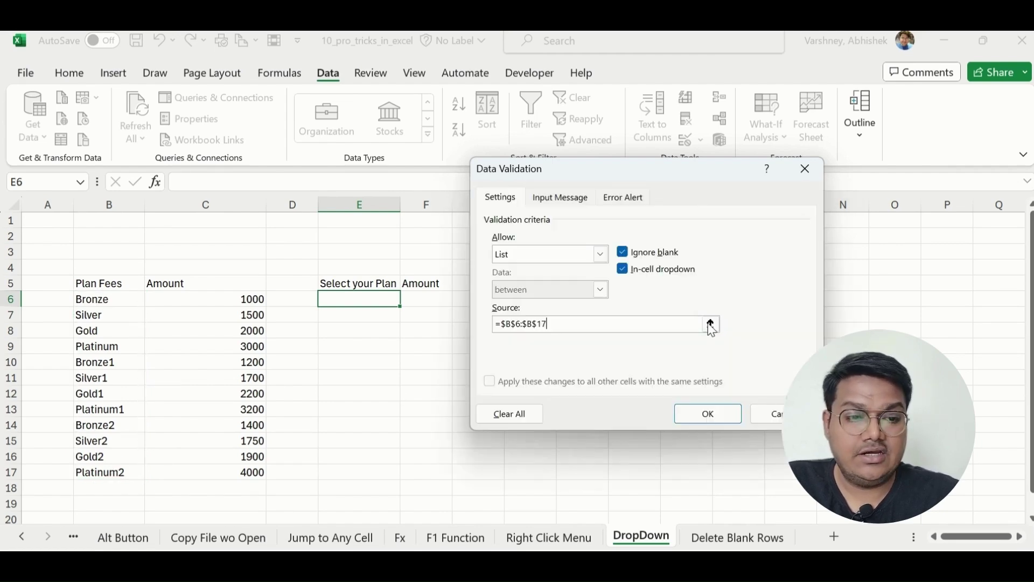
pyautogui.click(718, 415)
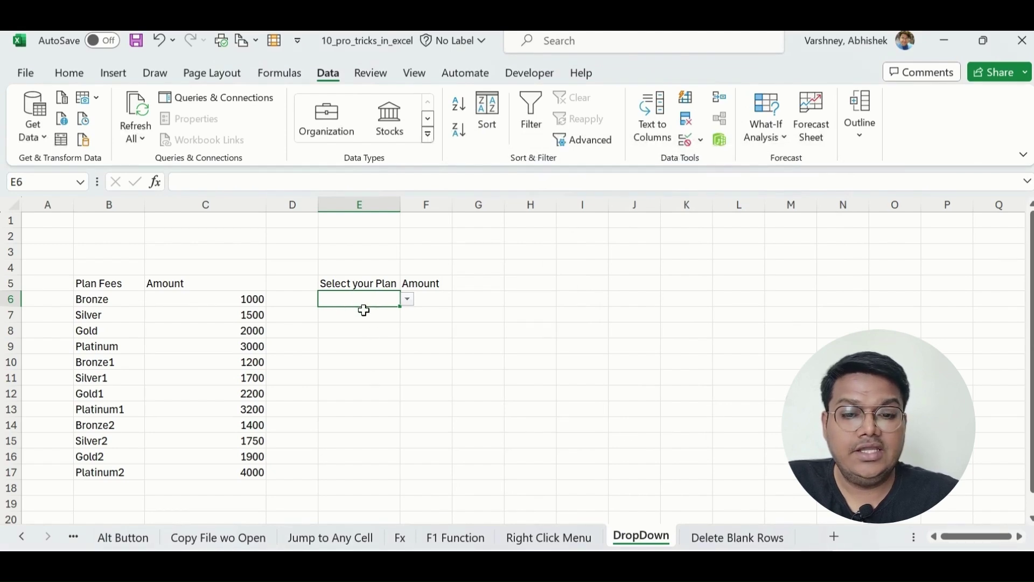
# Step: Try the new drop-down in E6 by choosing Silver, and change the selection to Bronze
pyautogui.click(408, 300)
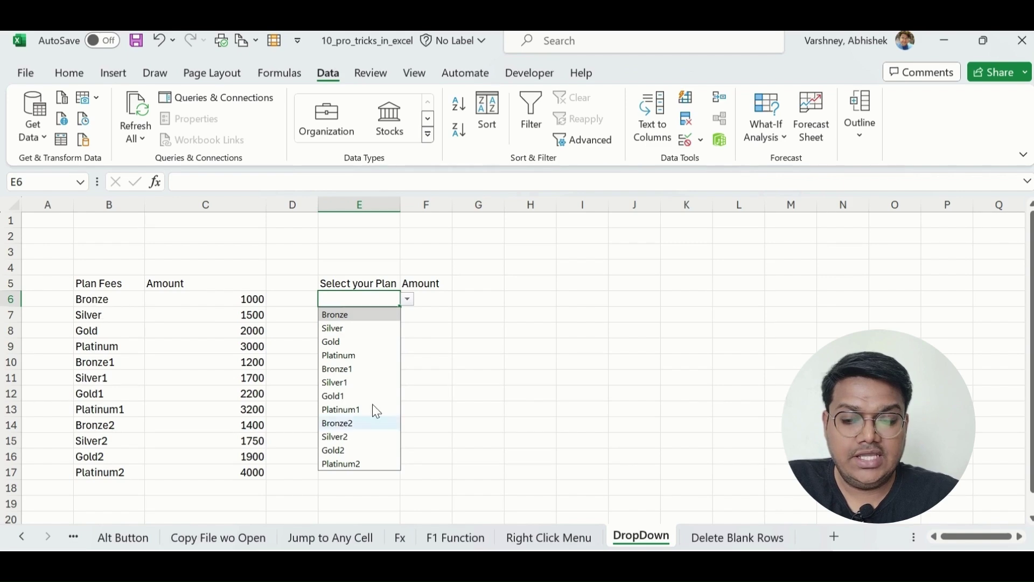
pyautogui.click(339, 329)
pyautogui.click(342, 372)
pyautogui.click(393, 300)
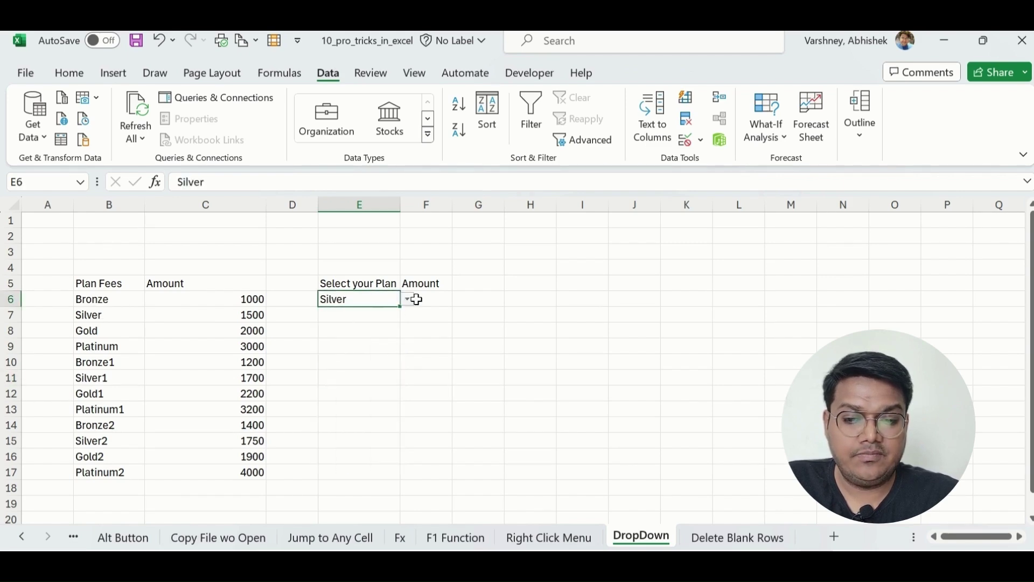
pyautogui.click(410, 300)
pyautogui.click(377, 314)
# Step: Enter the formula =XLOOKUP(E6,B:B,C:C) in F6 to return the amount for the plan selected in E6
pyautogui.click(429, 299)
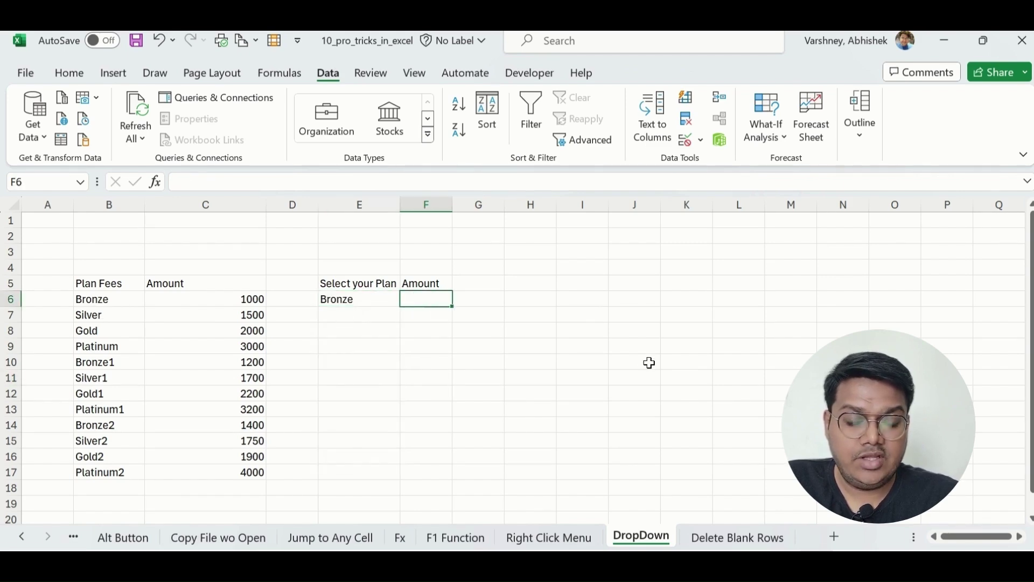
pyautogui.write('=xlo')
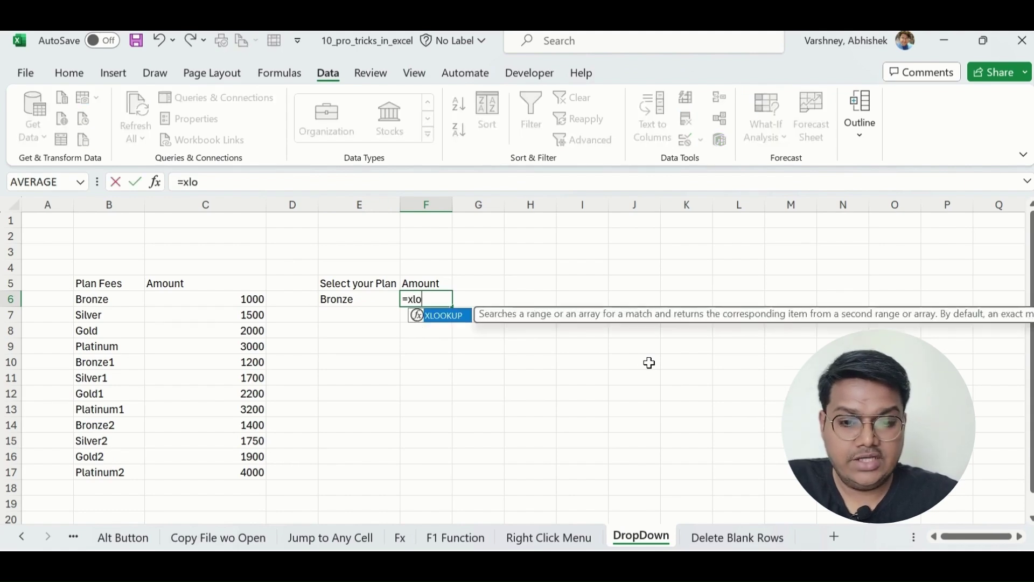
pyautogui.press('Tab')
pyautogui.click(342, 303)
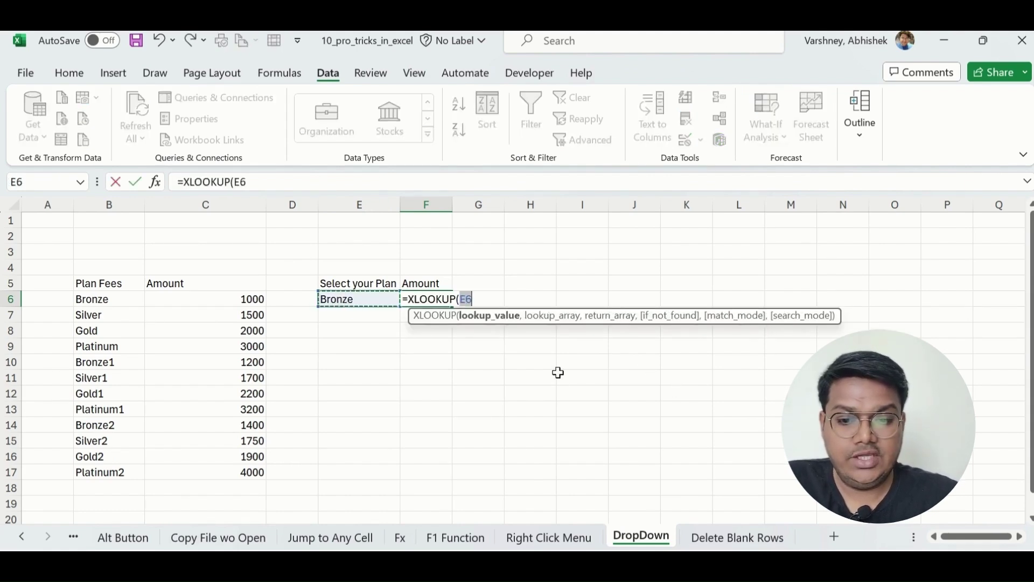
pyautogui.write(',')
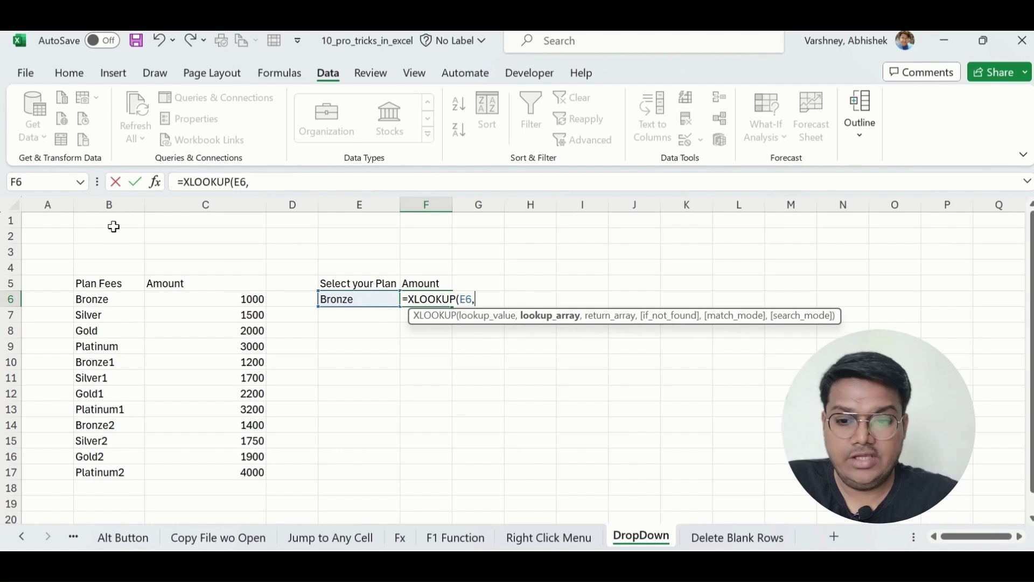
pyautogui.click(110, 202)
pyautogui.write(',')
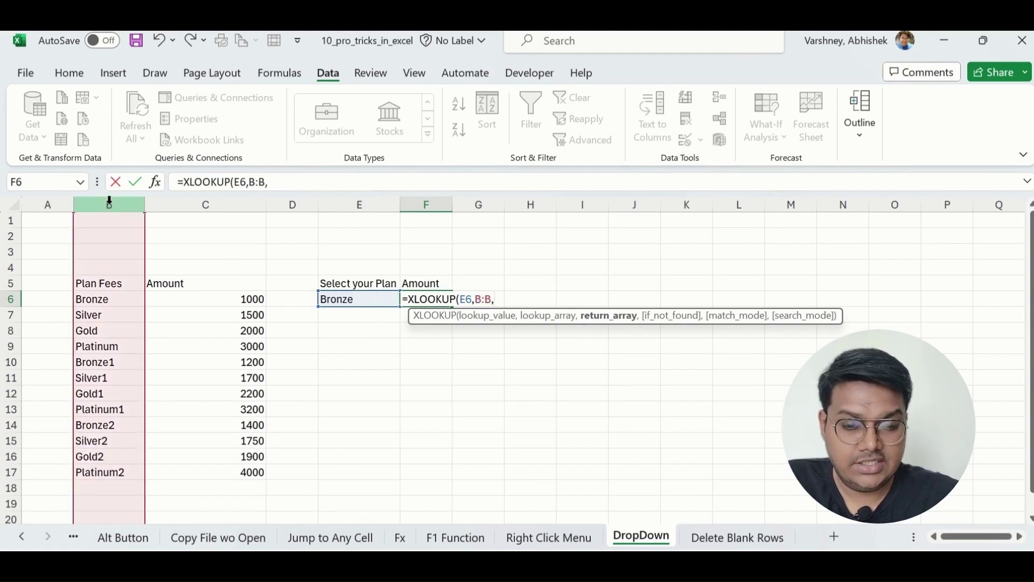
pyautogui.click(228, 203)
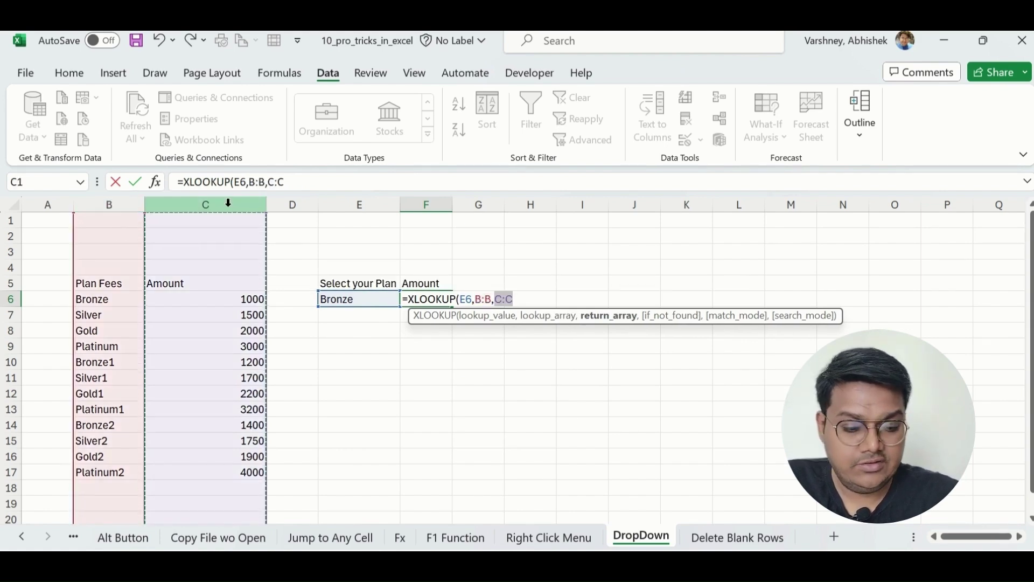
pyautogui.write(')')
pyautogui.press('Return')
# Step: Test the lookup by choosing Silver in the E6 drop-down, and change the selection to Bronze2
pyautogui.press('Up')
pyautogui.press('Left')
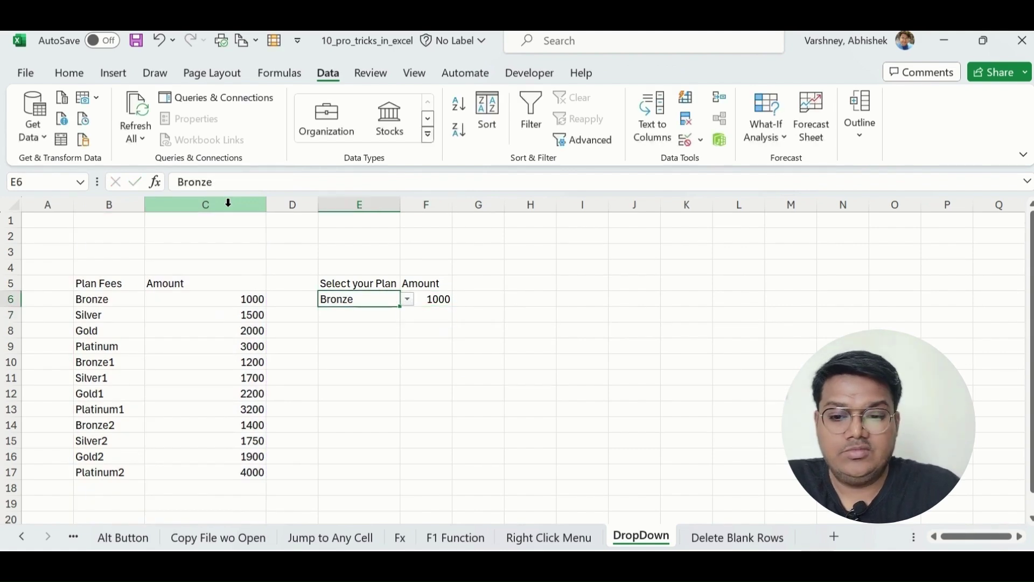
pyautogui.click(407, 299)
pyautogui.click(348, 329)
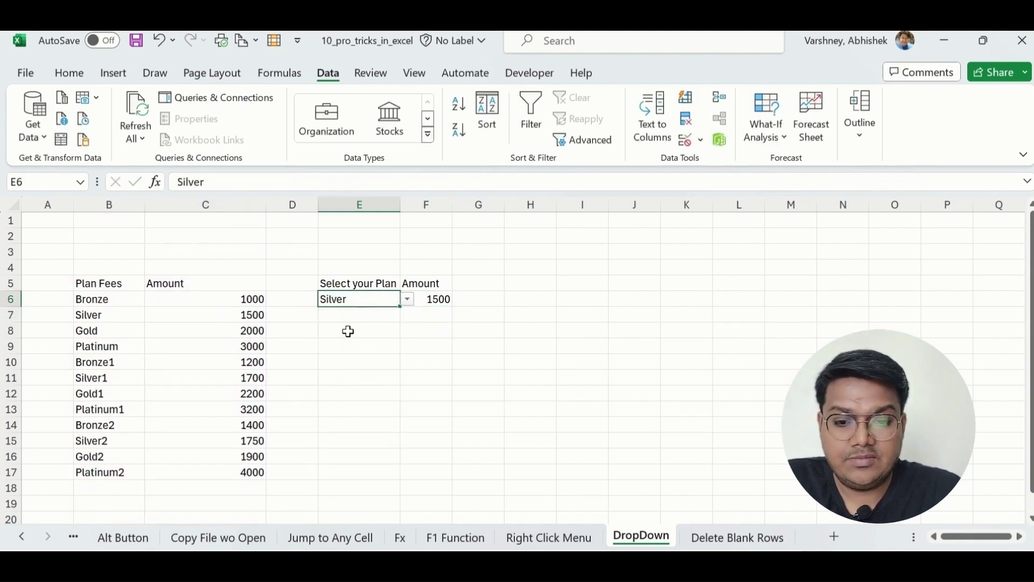
pyautogui.click(407, 299)
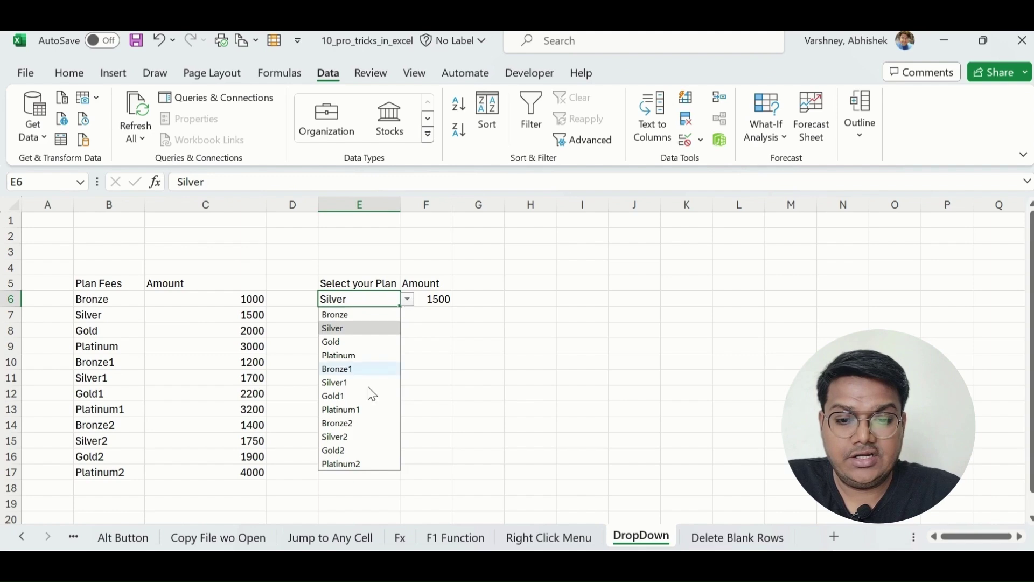
pyautogui.click(348, 423)
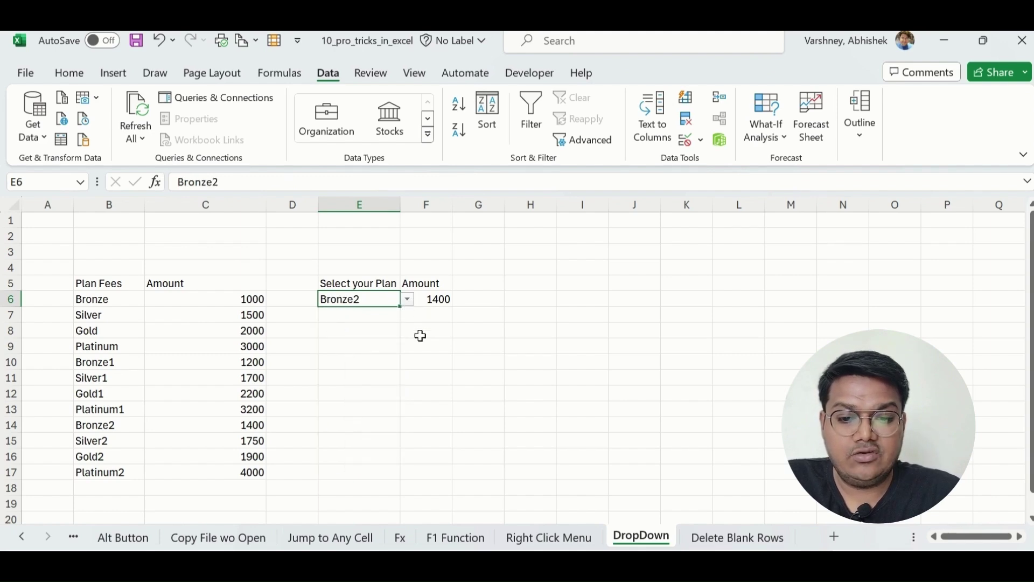
pyautogui.click(360, 349)
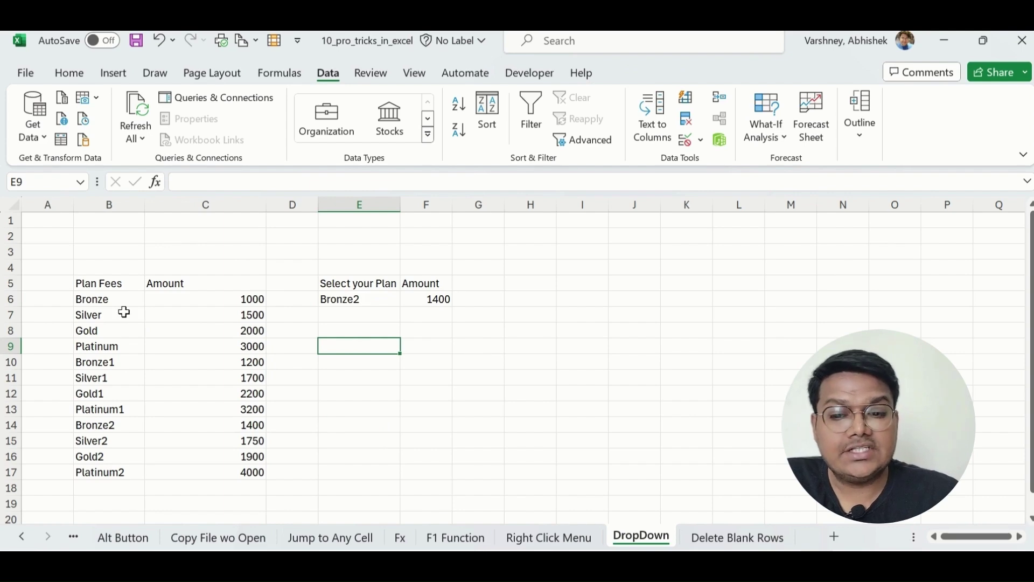
pyautogui.click(372, 301)
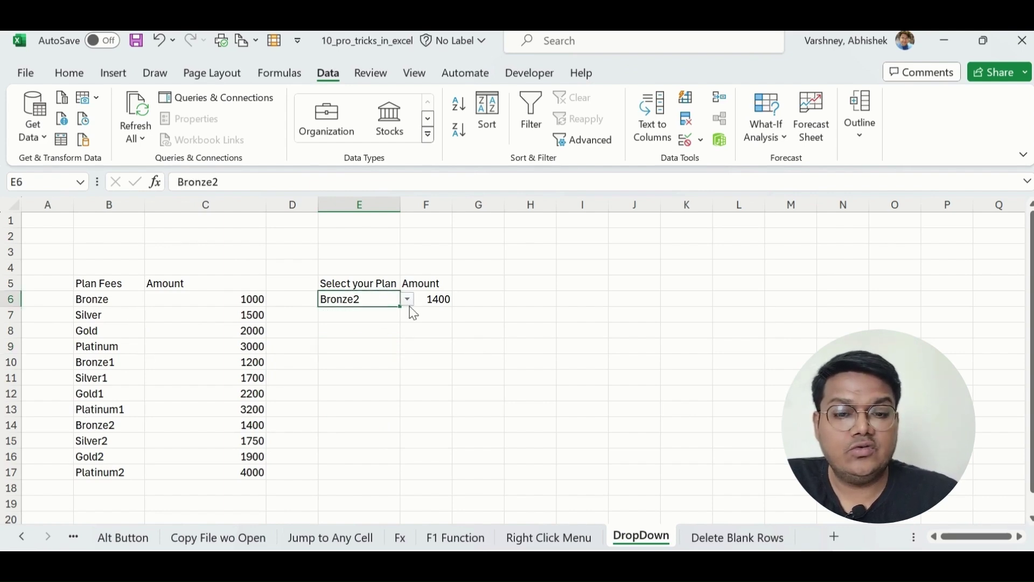
pyautogui.click(408, 299)
pyautogui.click(439, 371)
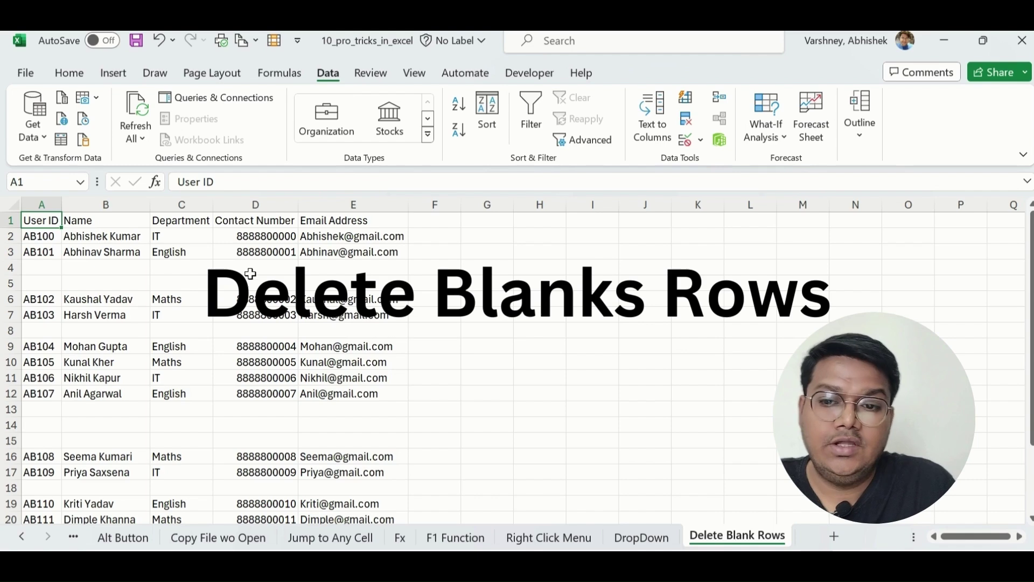
# Step: Delete the blank row 4 on the Delete Blank Rows sheet individually, and undo the deletion
pyautogui.click(46, 269)
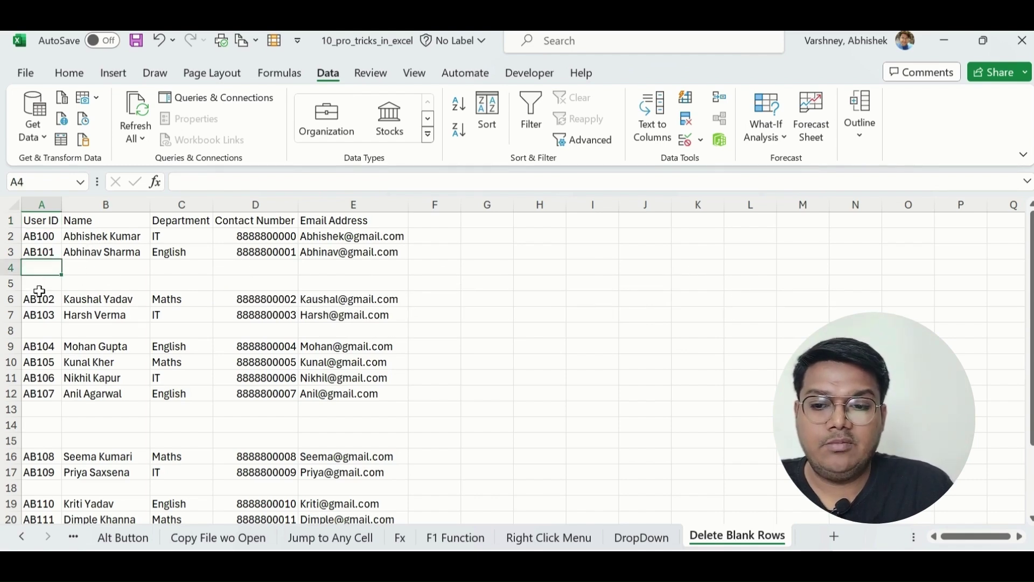
pyautogui.click(39, 291)
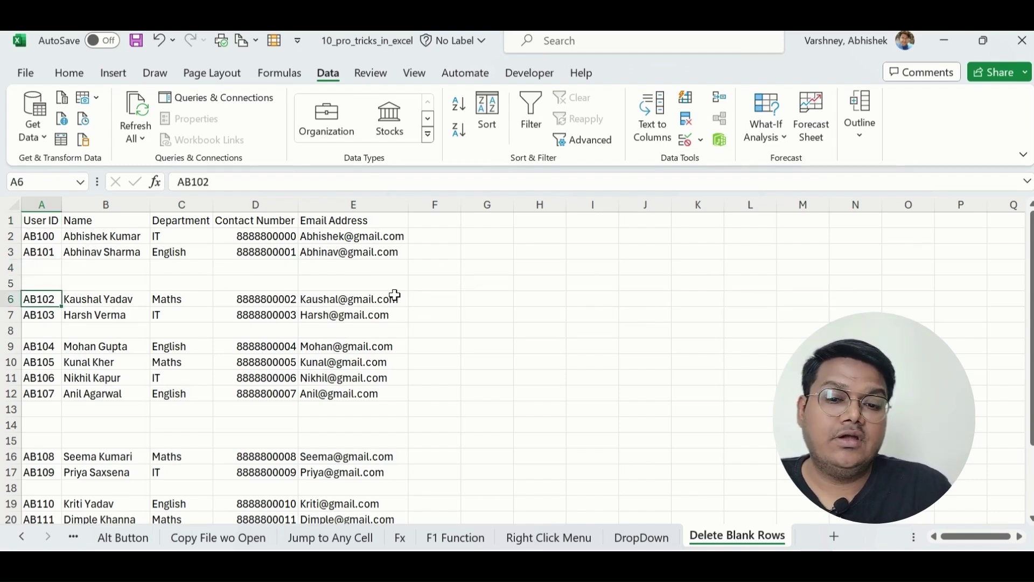
pyautogui.click(10, 268)
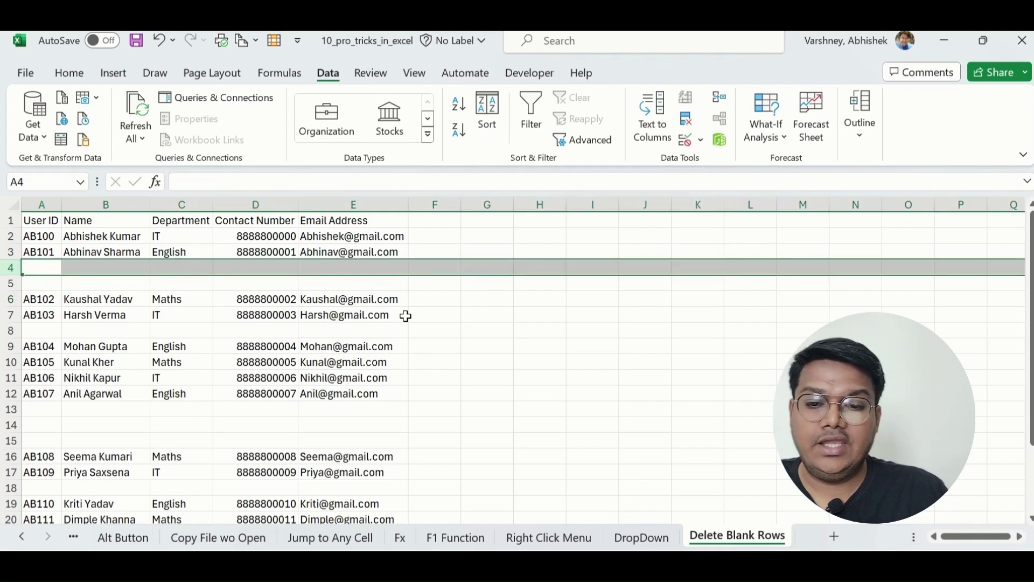
pyautogui.hotkey('ctrl', '-')
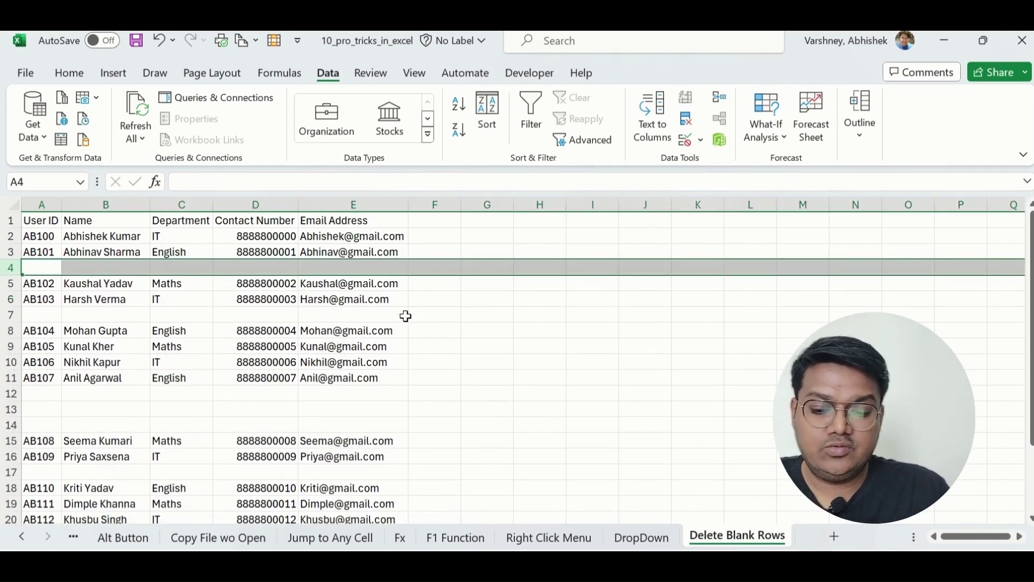
pyautogui.hotkey('ctrl', 'z')
pyautogui.click(538, 360)
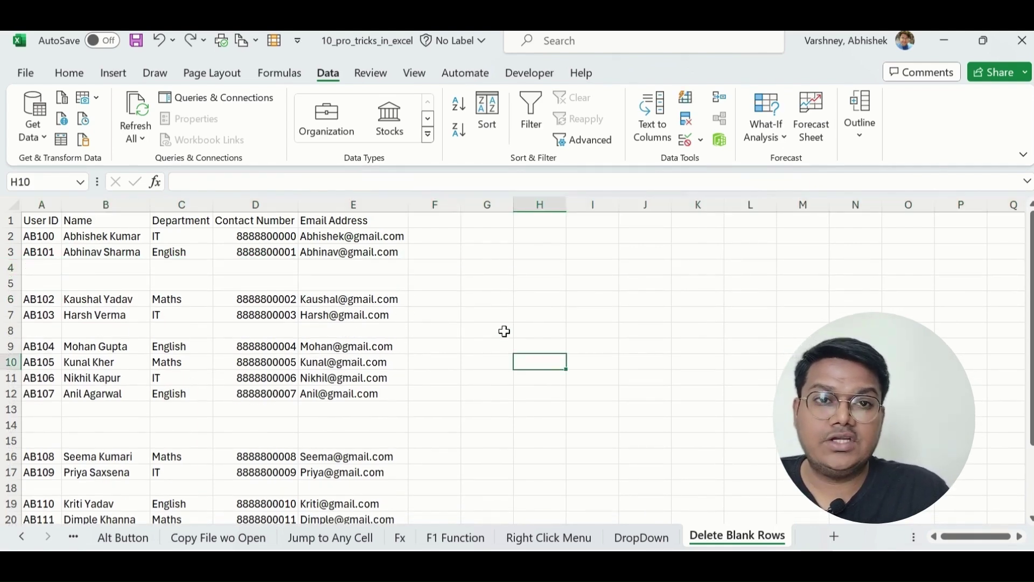
# Step: Select all blank cells in the user table with Go To Special set to Blanks, and delete their entire rows
pyautogui.click(38, 224)
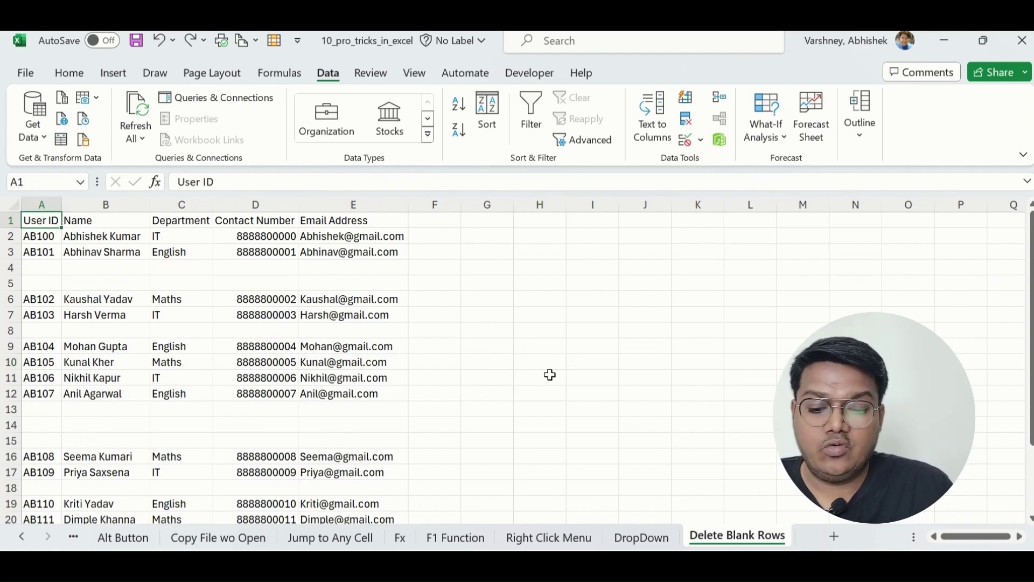
pyautogui.hotkey('ctrl', 'g')
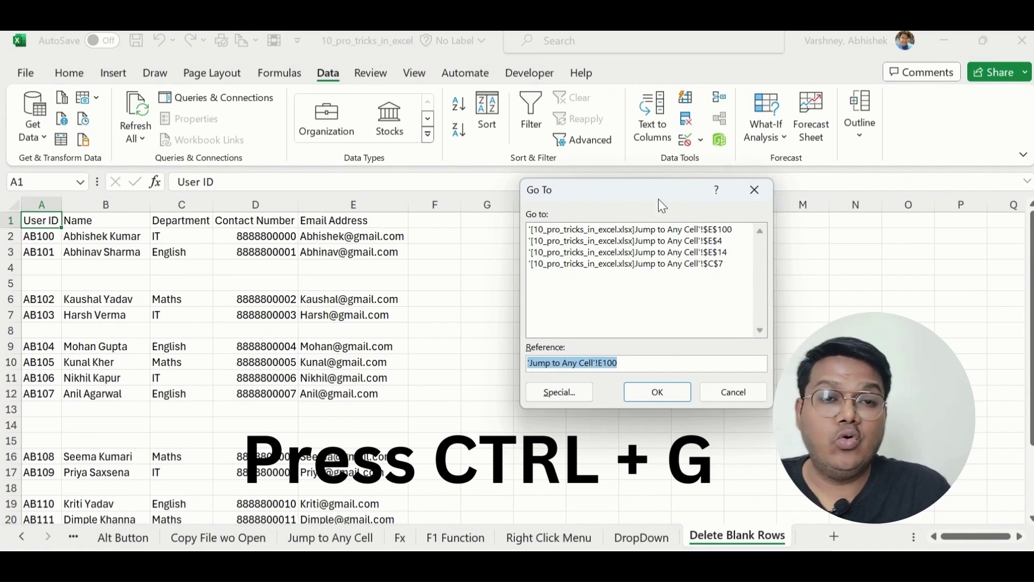
pyautogui.click(560, 401)
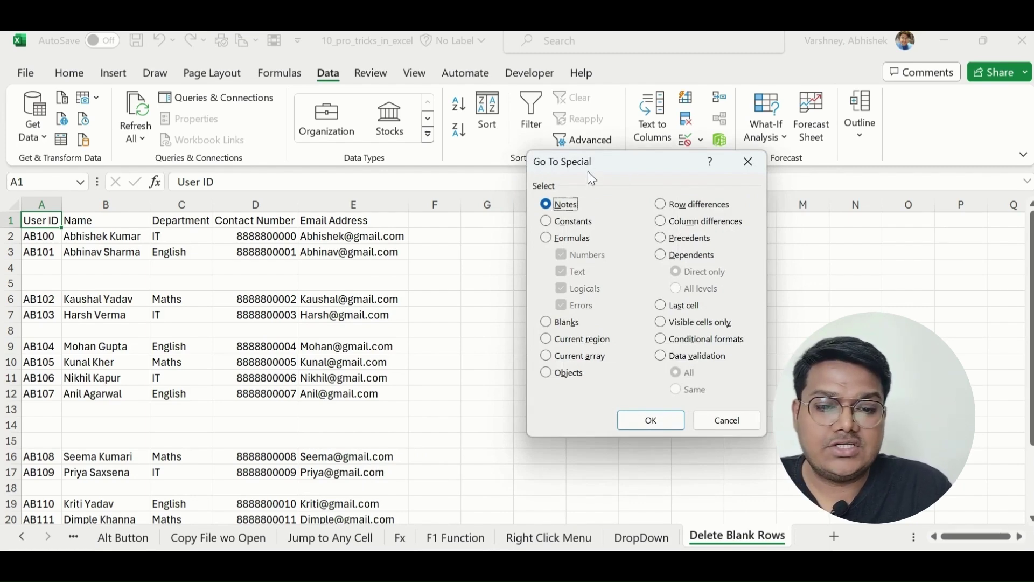
pyautogui.click(546, 322)
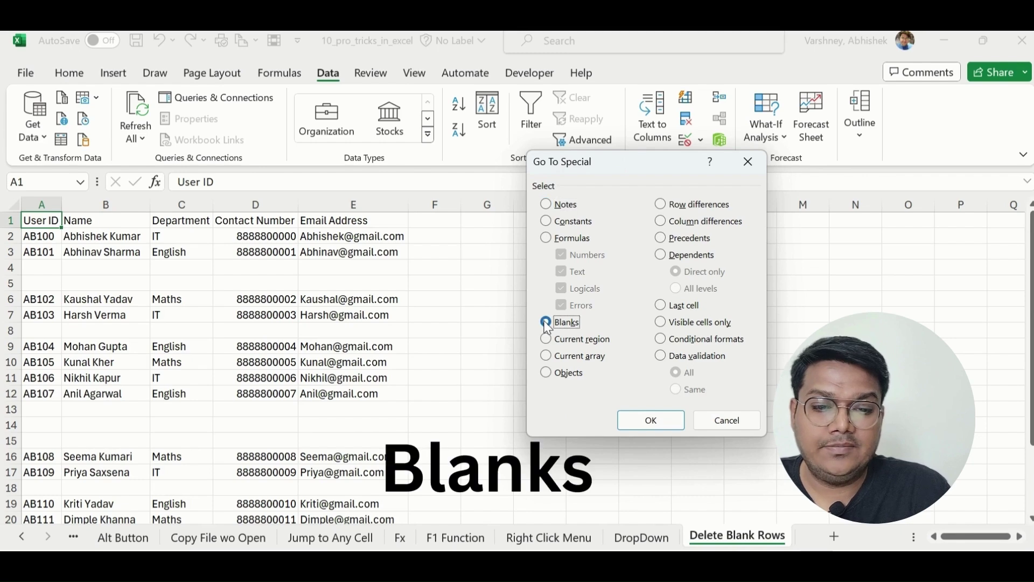
pyautogui.click(650, 421)
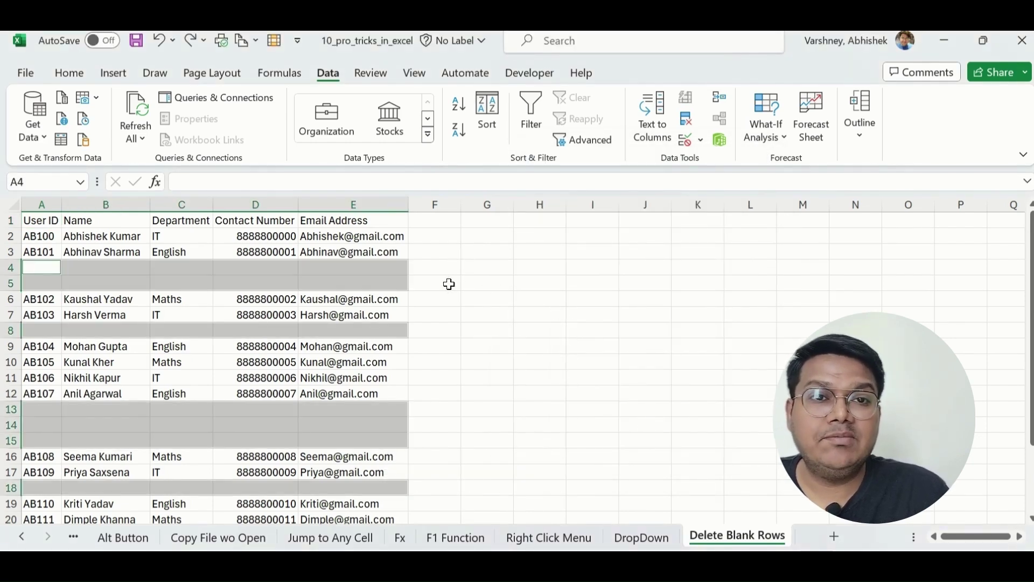
pyautogui.scroll(-1, 307, 277)
pyautogui.scroll(-2, 54, 327)
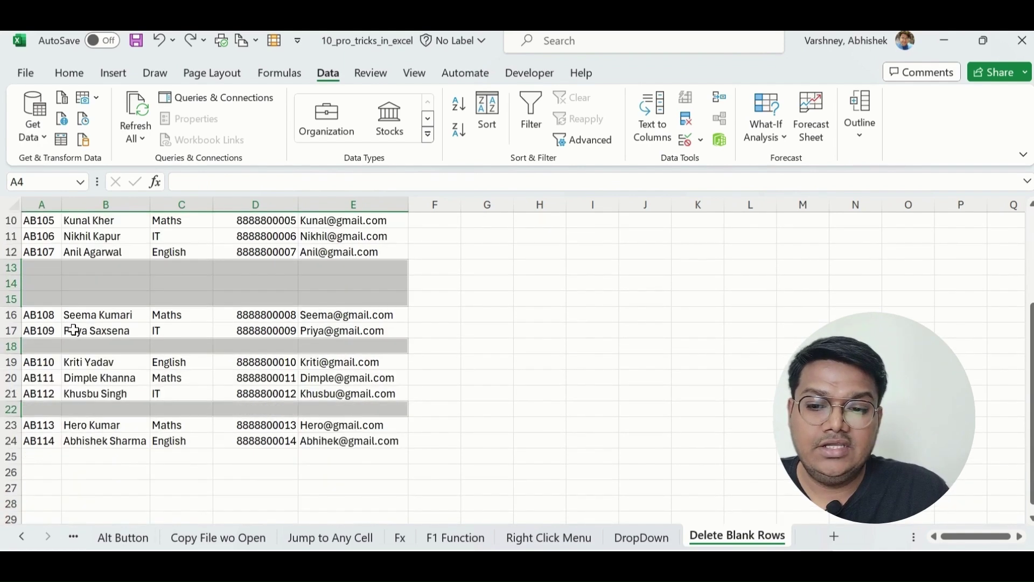
pyautogui.scroll(3, 148, 409)
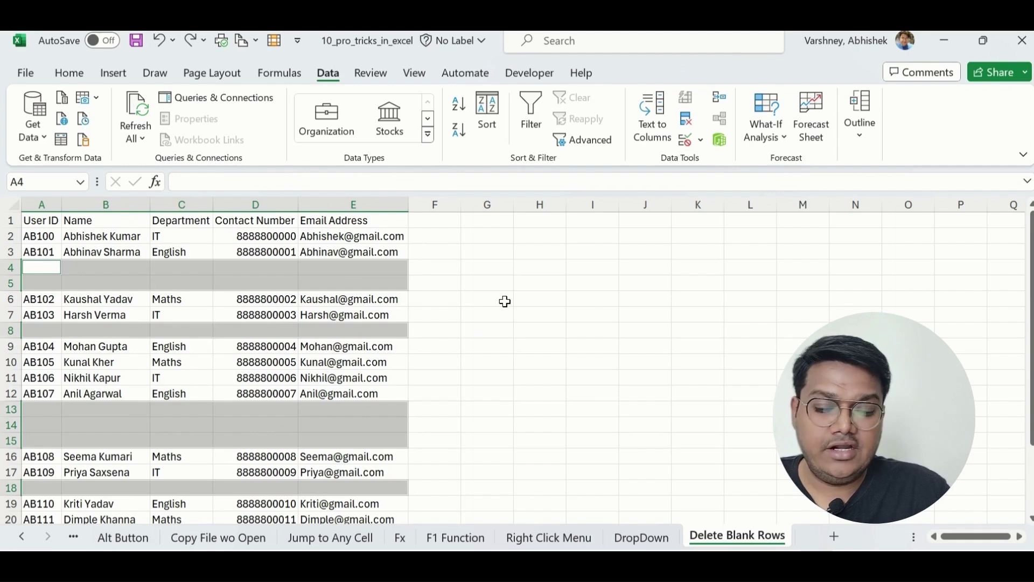
pyautogui.hotkey('ctrl', '-')
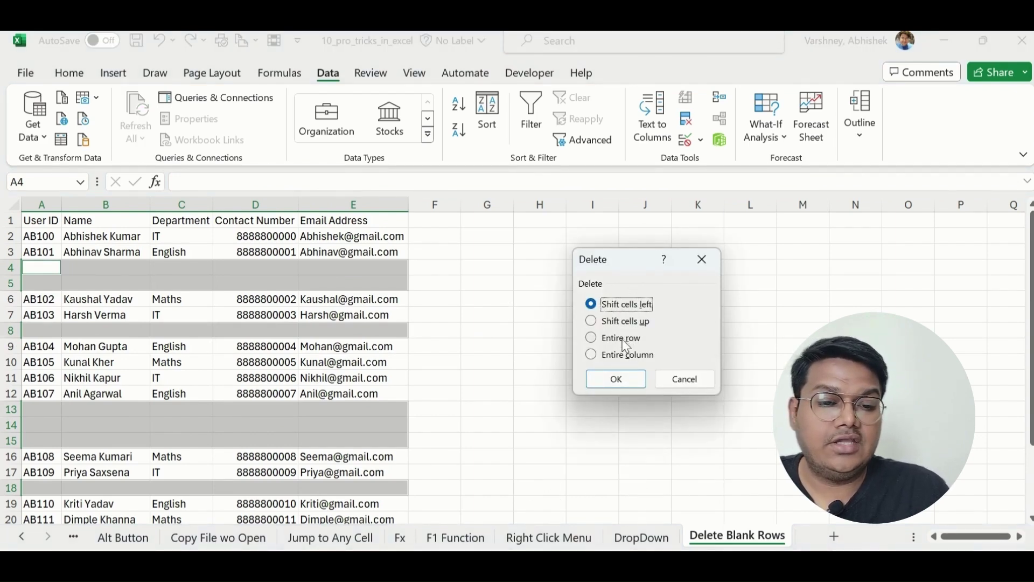
pyautogui.click(625, 341)
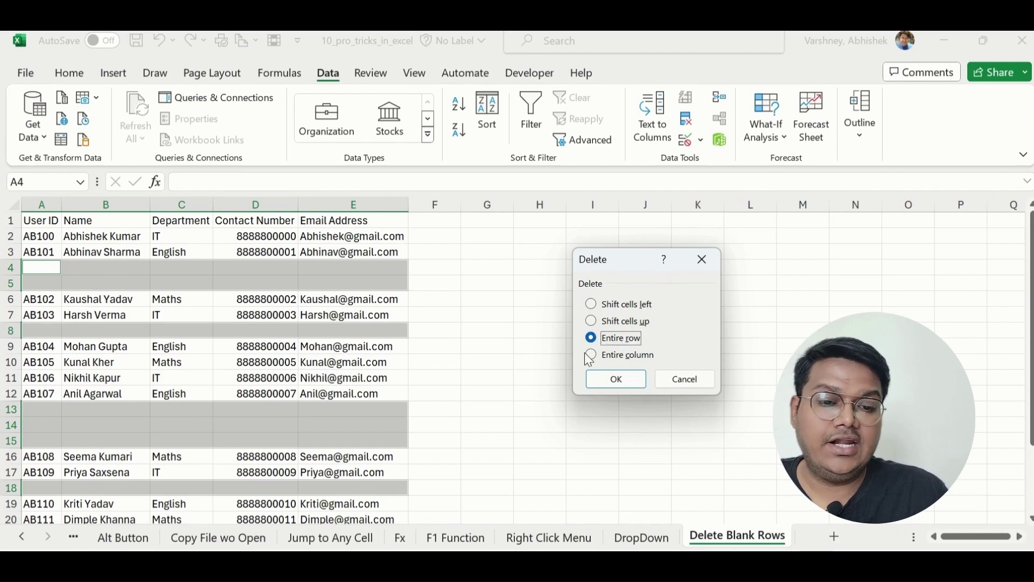
pyautogui.click(636, 389)
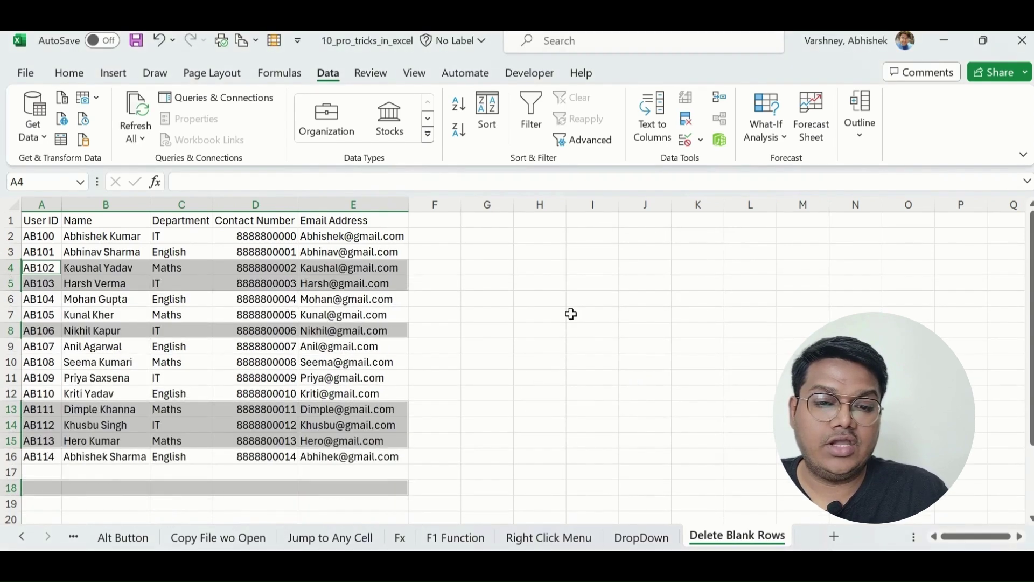
pyautogui.click(526, 316)
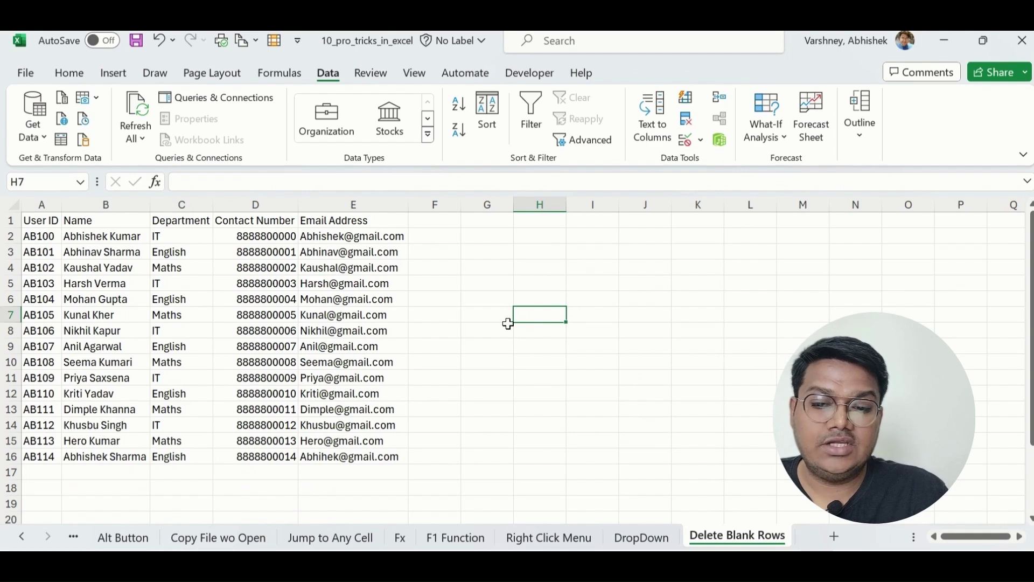